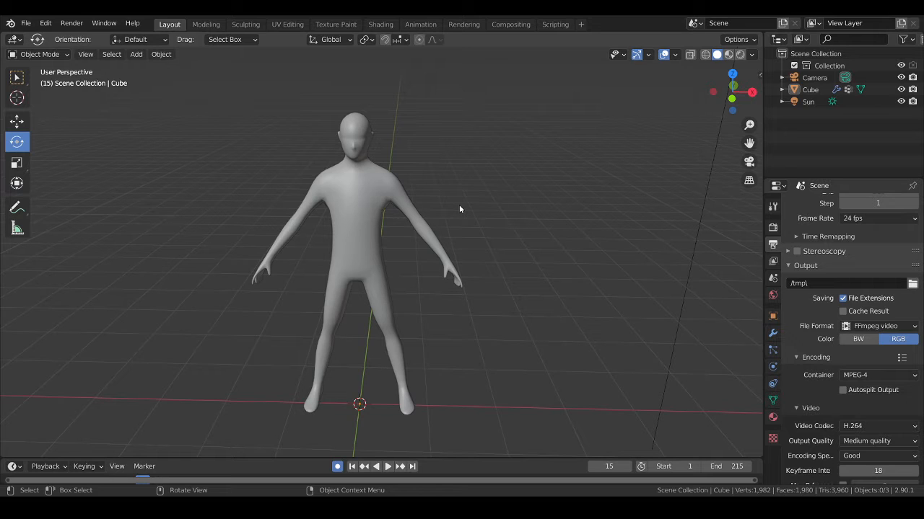
- Add an armature at the 3D cursor between the character's feet
key("shift+a")
mouse_move(459, 209)
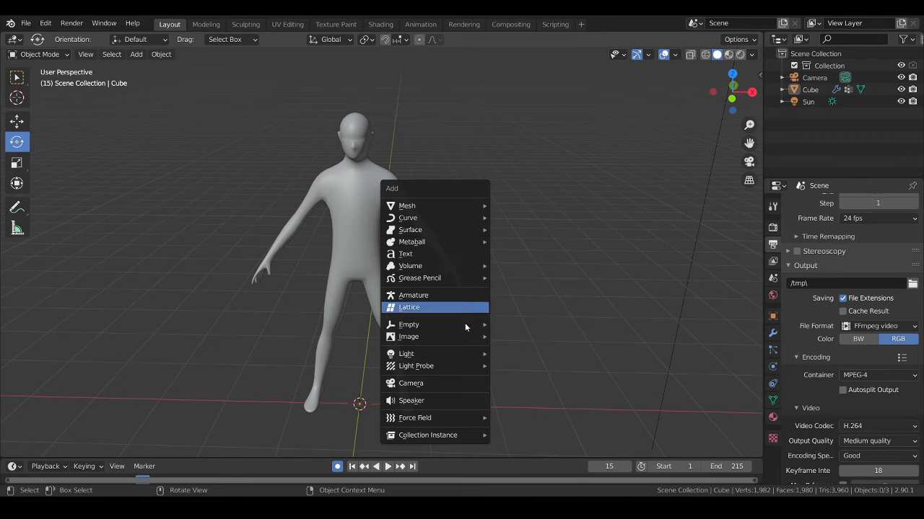
left_click(423, 297)
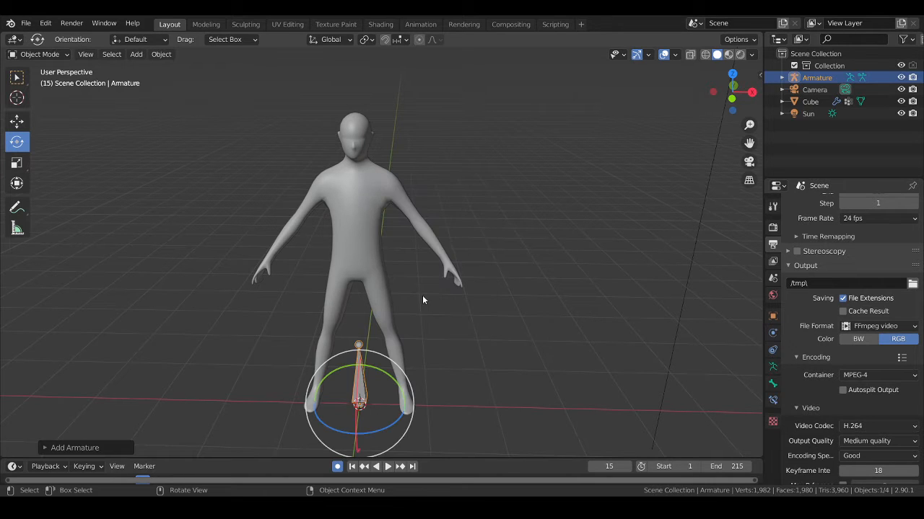
- Raise the armature along the Z axis until its base sits in the character's pelvis
left_click(17, 121)
left_click_drag(361, 374, 354, 215)
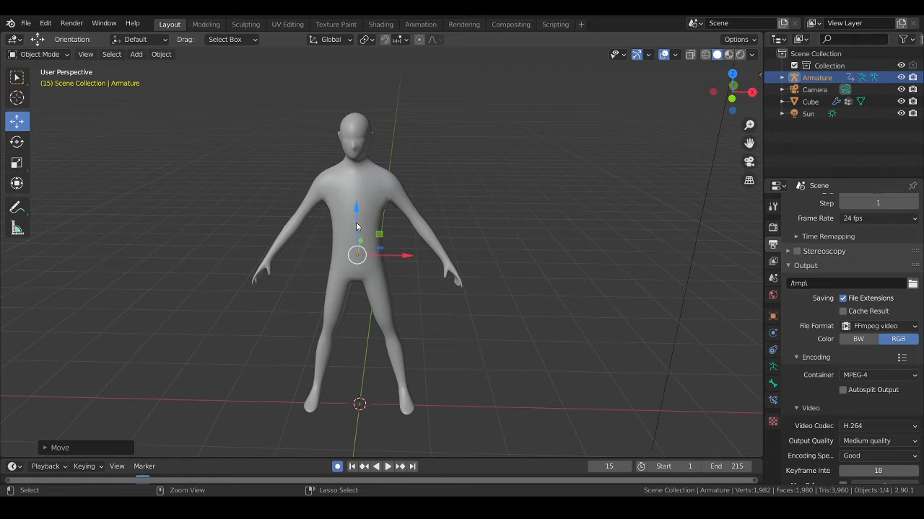
left_click_drag(356, 226, 359, 292)
key("ctrl+z")
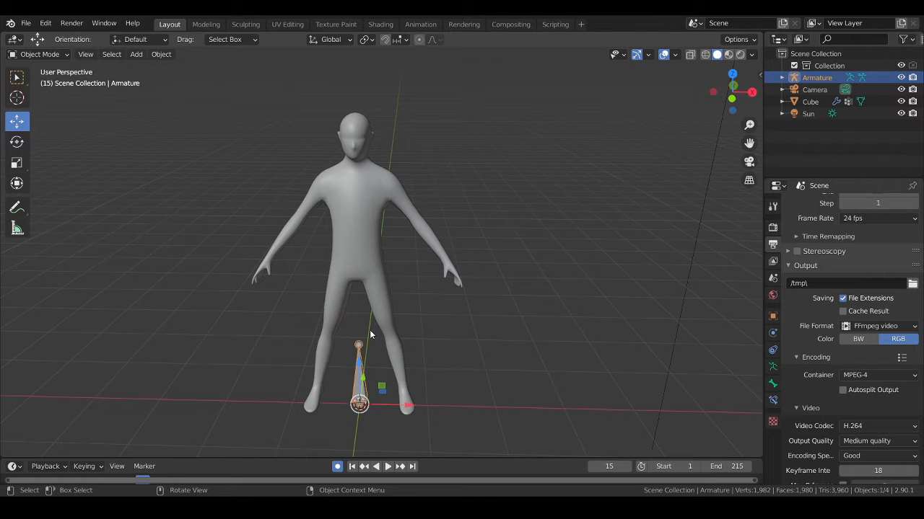
left_click_drag(358, 368, 350, 231)
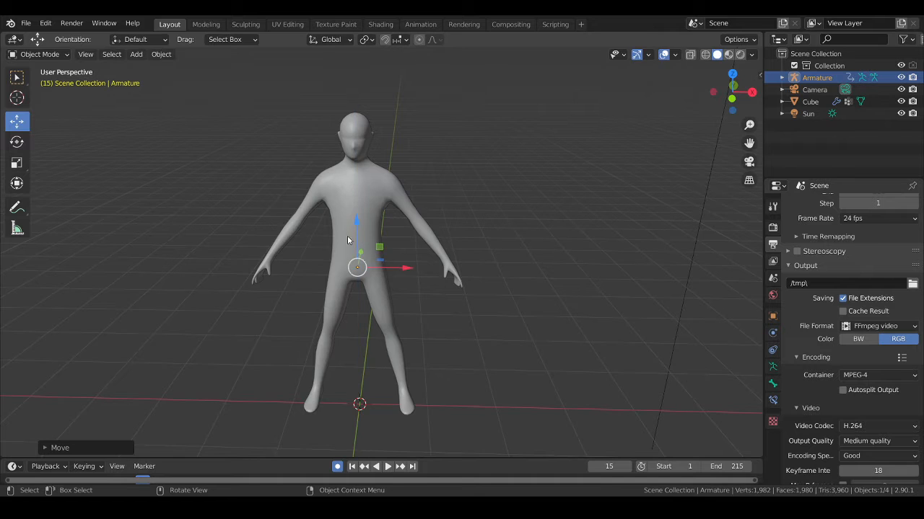
- Set the armature's viewport display to In Front, so its bones draw over the character mesh
scroll(345, 248, "up", 4)
scroll(345, 254, "down", 4)
scroll(339, 253, "up", 2)
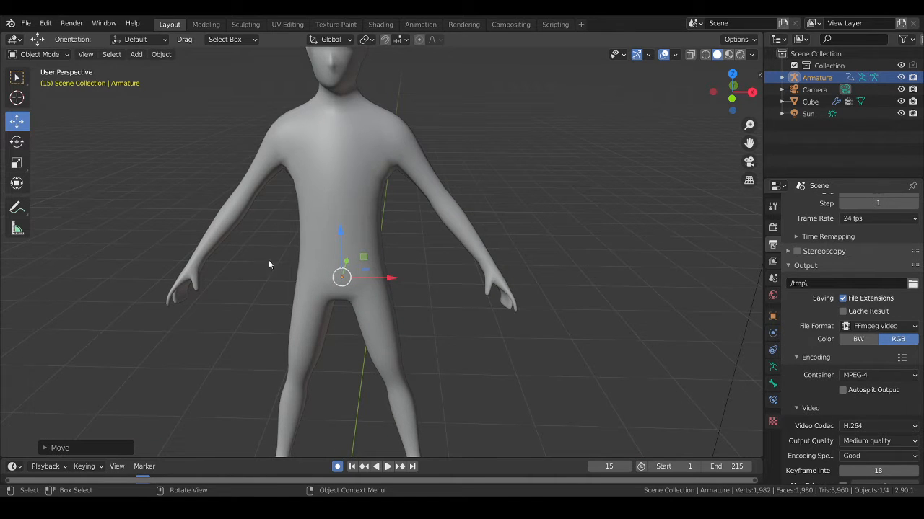
left_click(773, 366)
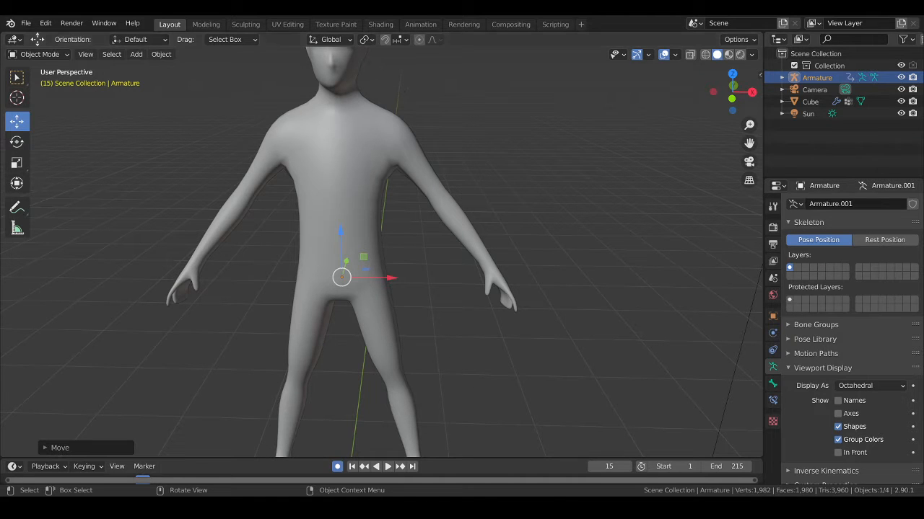
left_click(783, 369)
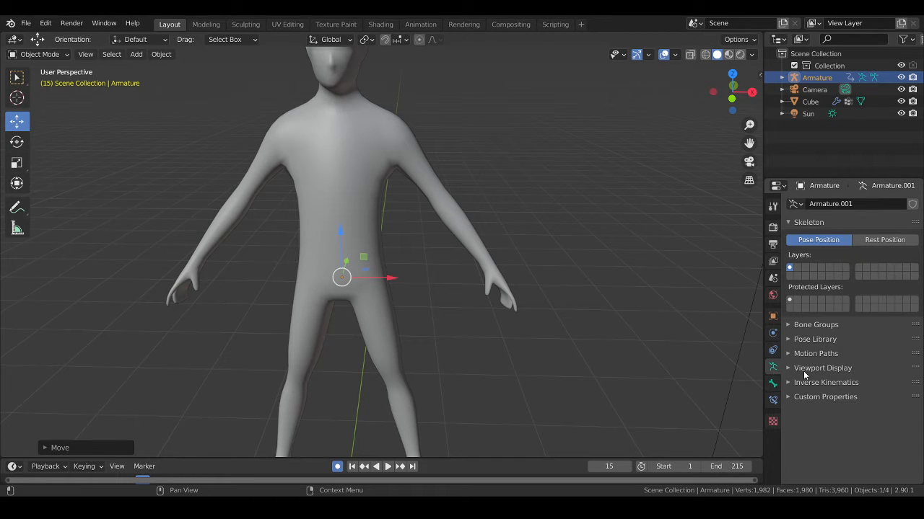
left_click(801, 369)
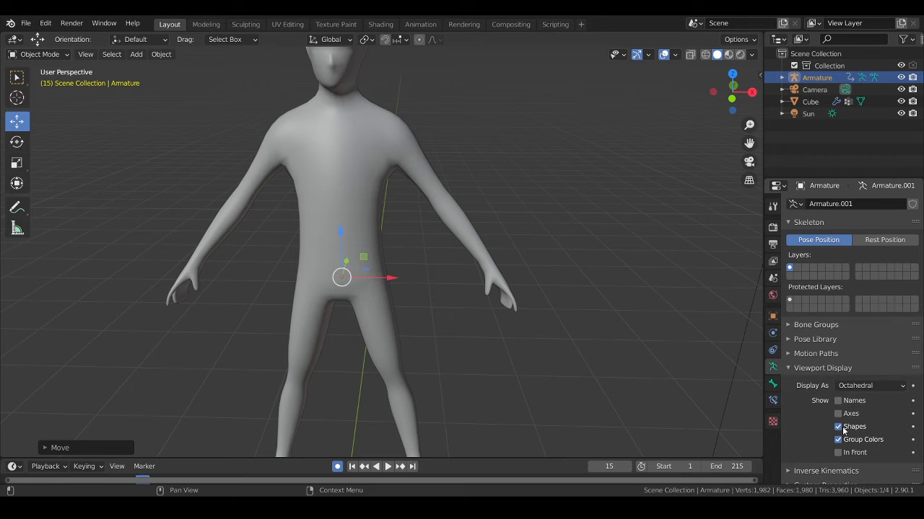
left_click(838, 453)
scroll(410, 246, "up", 2)
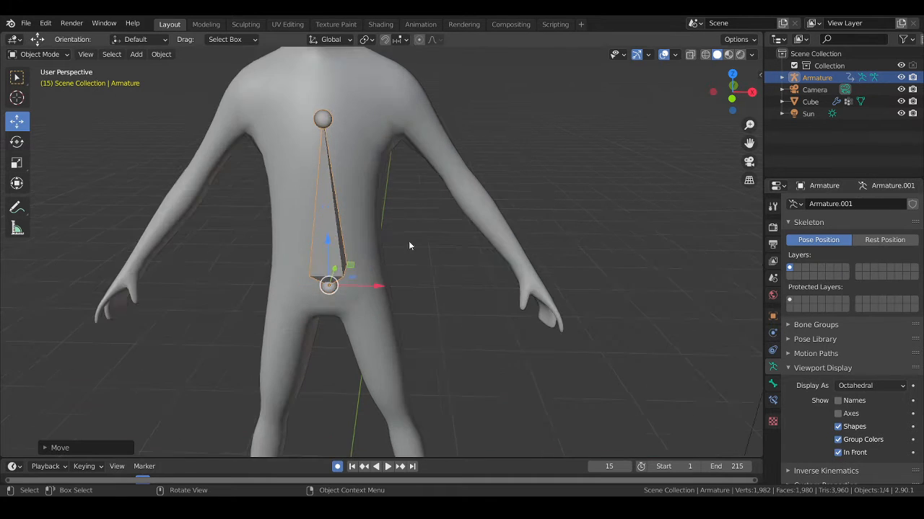
- Enter Edit Mode on the armature and lower the bone's upper tip along Z to the waist
middle_click_drag(402, 169, 353, 158)
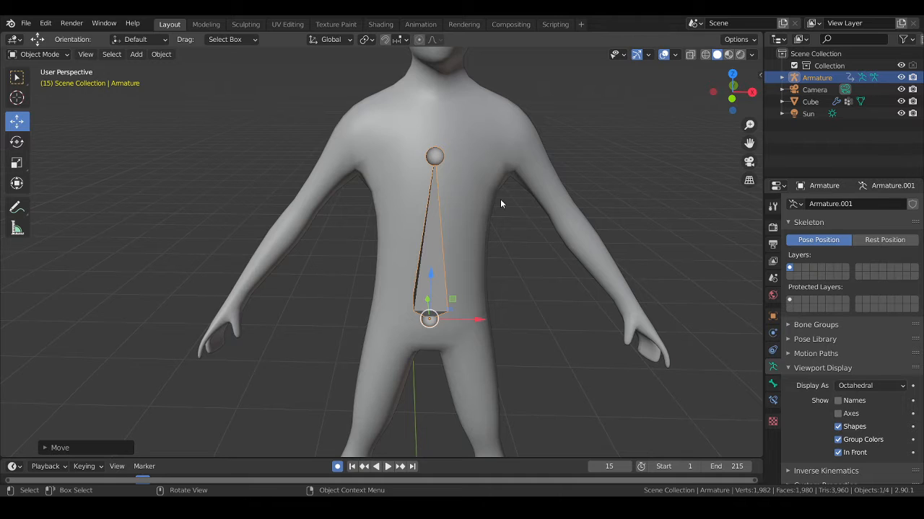
key("Tab")
left_click(435, 159)
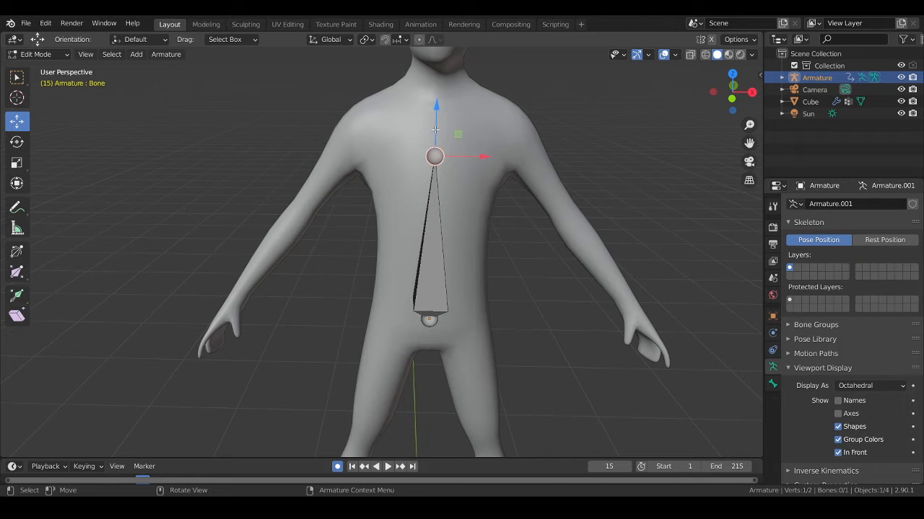
key("g")
key("z")
left_click_drag(431, 201, 432, 220)
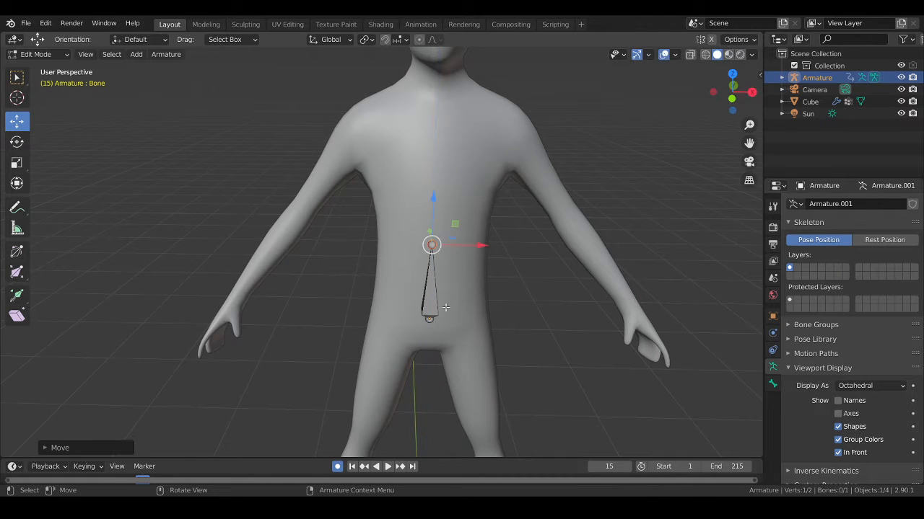
- Try moving the whole bone slightly sideways in the pelvis, and undo the move
left_click(430, 317)
left_click(432, 245)
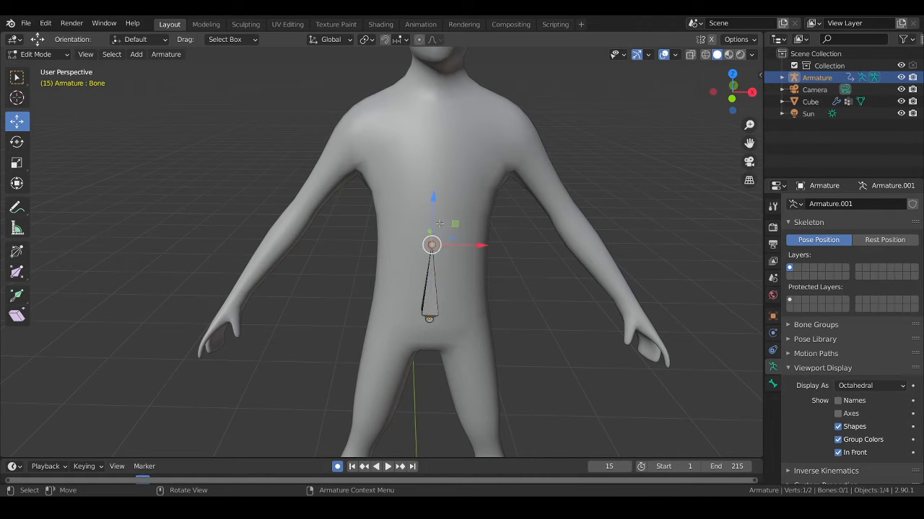
left_click(429, 296)
left_click_drag(463, 283, 459, 285)
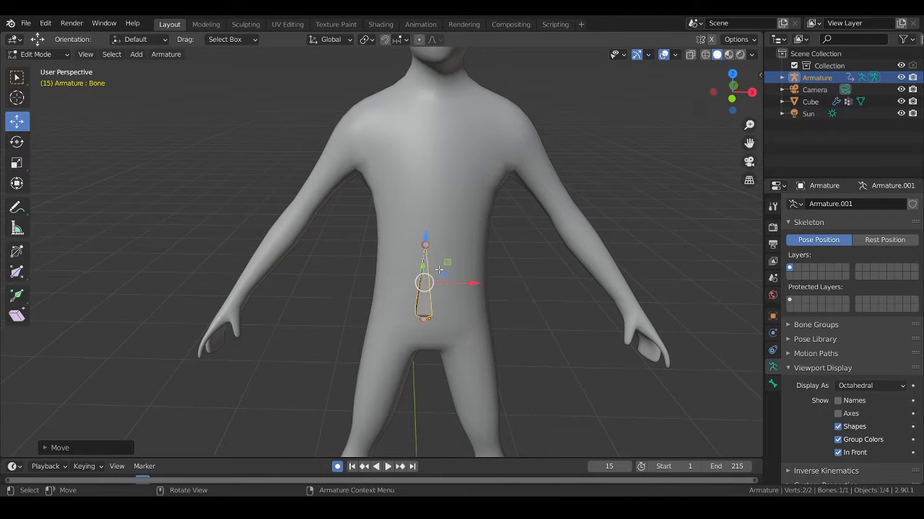
key("ctrl+z")
- Raise the bone's upper tip along Z to slightly above the waist
left_click(432, 246)
mouse_move(432, 216)
left_mouse_down()
mouse_move(432, 205)
mouse_move(432, 239)
mouse_move(438, 193)
mouse_move(441, 207)
left_mouse_up()
middle_click_drag(607, 276, 541, 254, "shift")
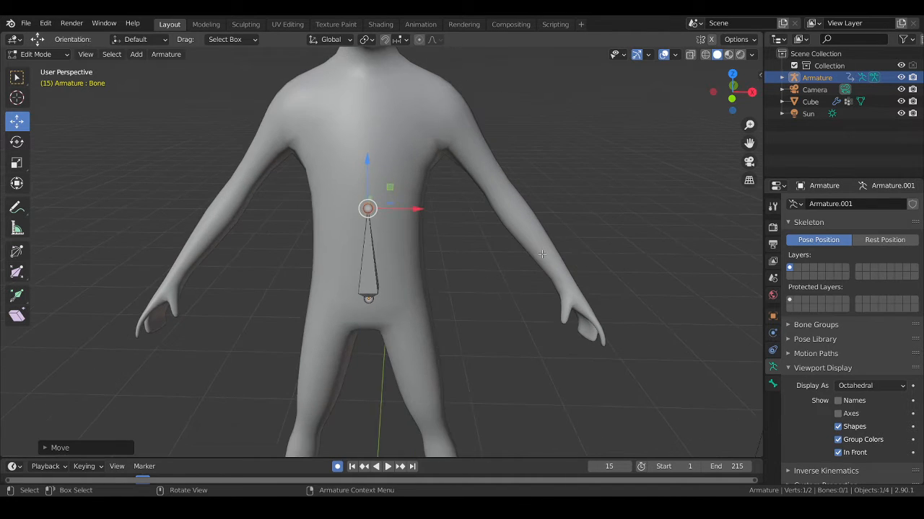
- Try scaling, rotating and moving the hip bone freely, and undo the changes
key("s")
key("Escape")
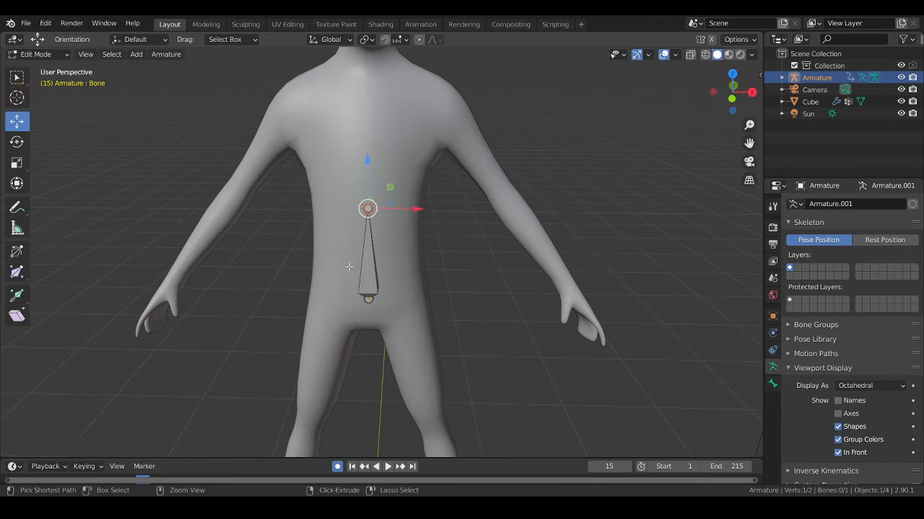
key("s")
key("Escape")
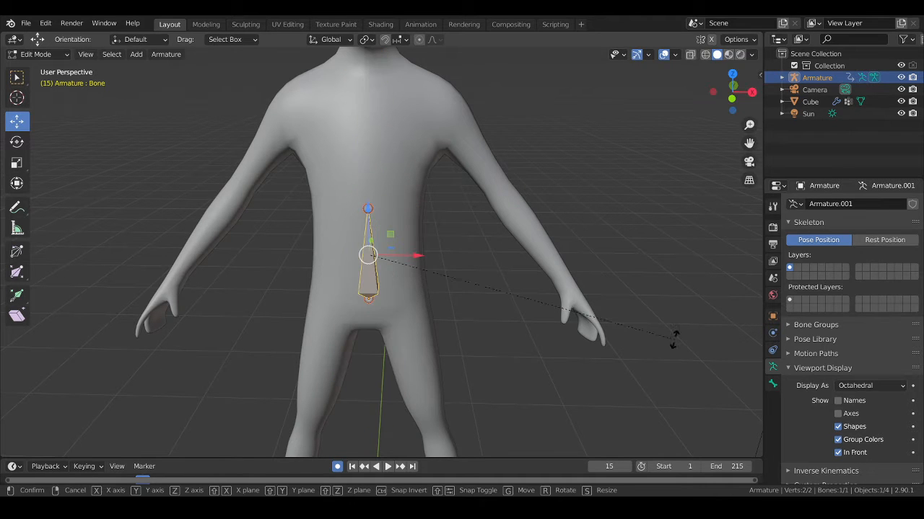
key("r")
left_click(711, 438)
key("g")
left_click(615, 347)
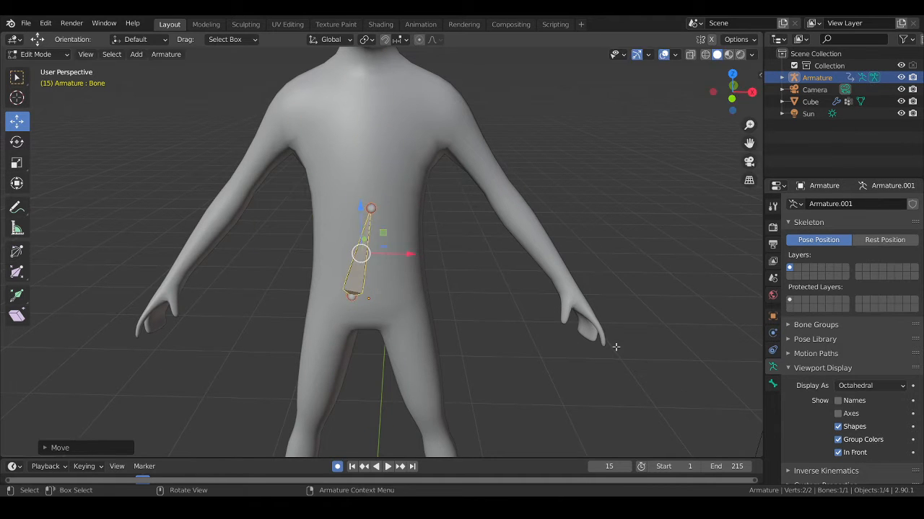
key("ctrl+z")
key("ctrl+z")
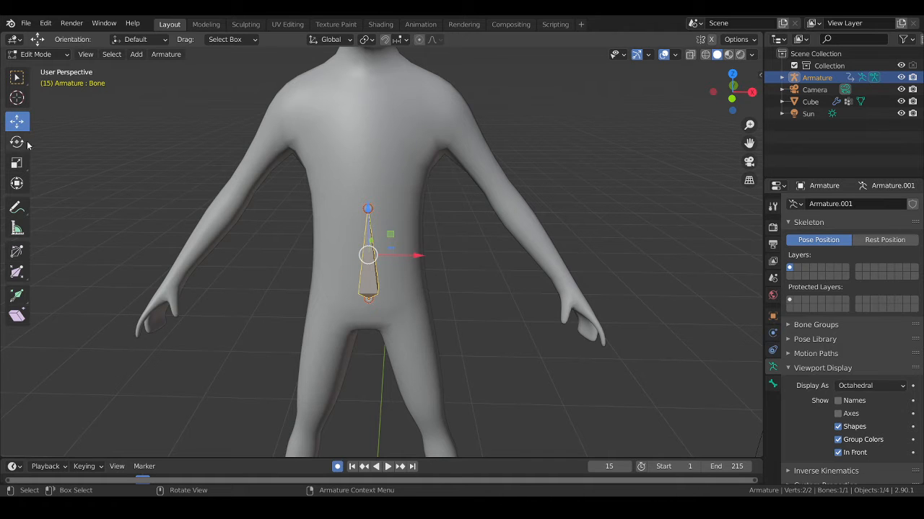
- Extrude a second spine bone from the first bone's upper tip, about 0.5 m straight up along Z
left_click(367, 209)
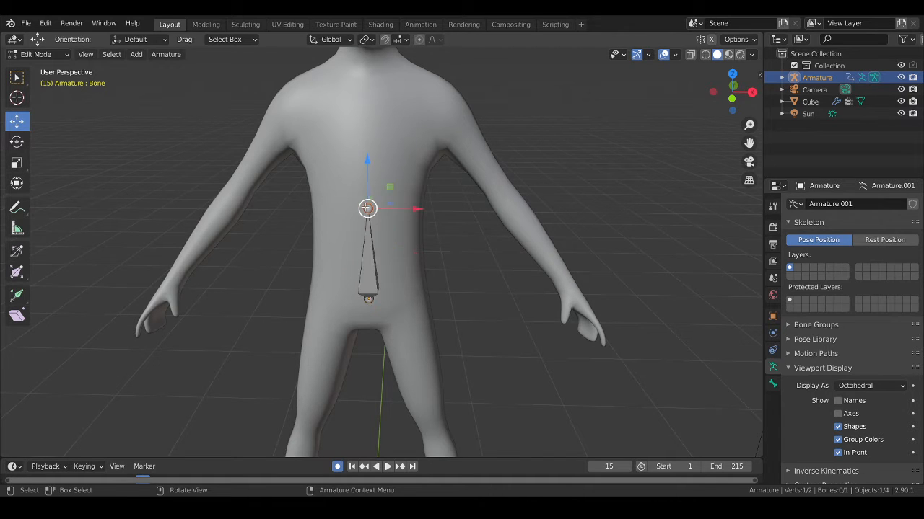
key("e")
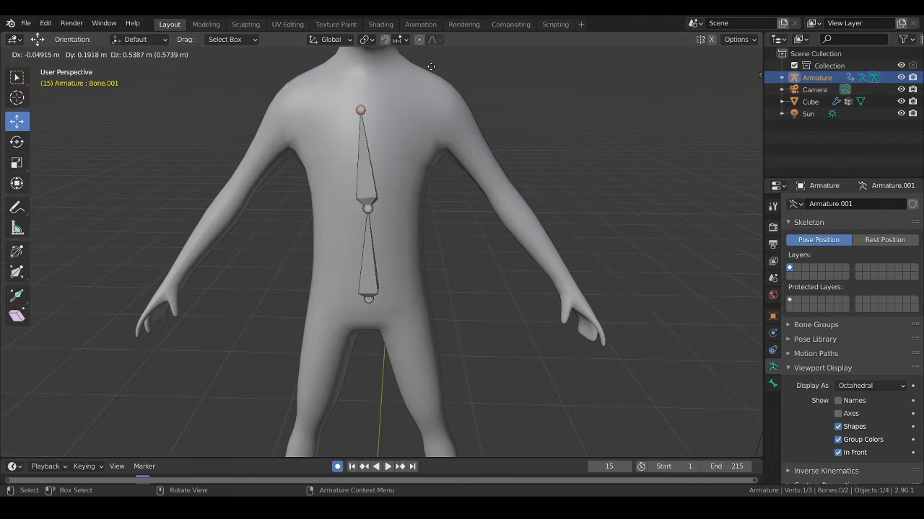
key("z")
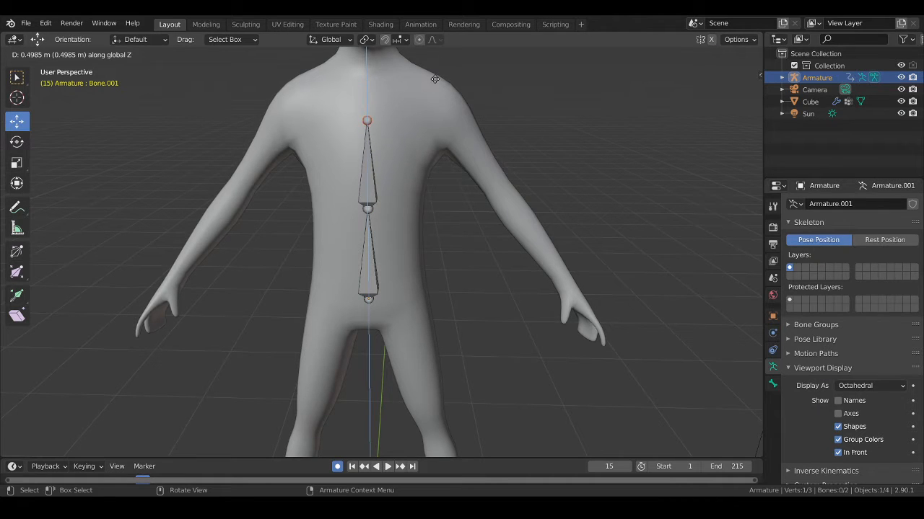
left_click(435, 75)
- Raise the second spine bone's tip along Z to the upper chest, just below the neck
scroll(387, 135, "down", 2)
scroll(394, 137, "up", 4)
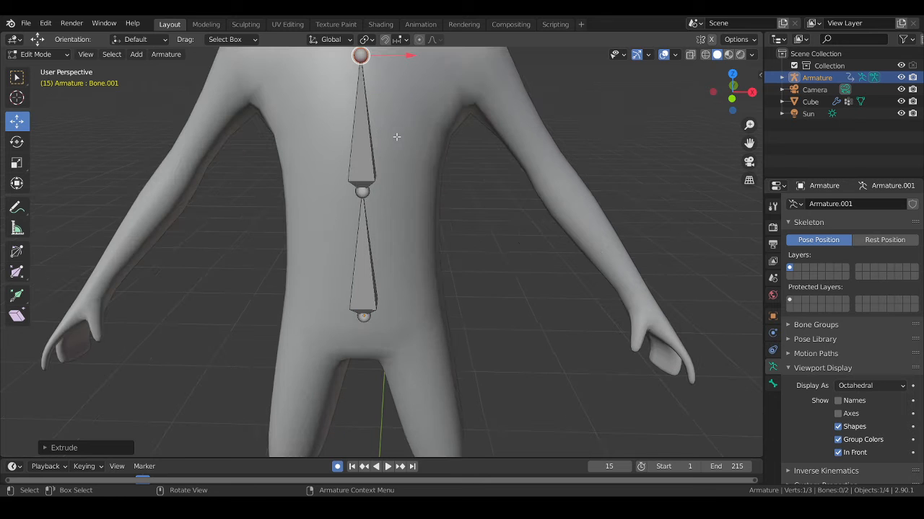
middle_click_drag(404, 138, 401, 230, "shift")
scroll(402, 228, "down", 2)
scroll(409, 274, "up", 4)
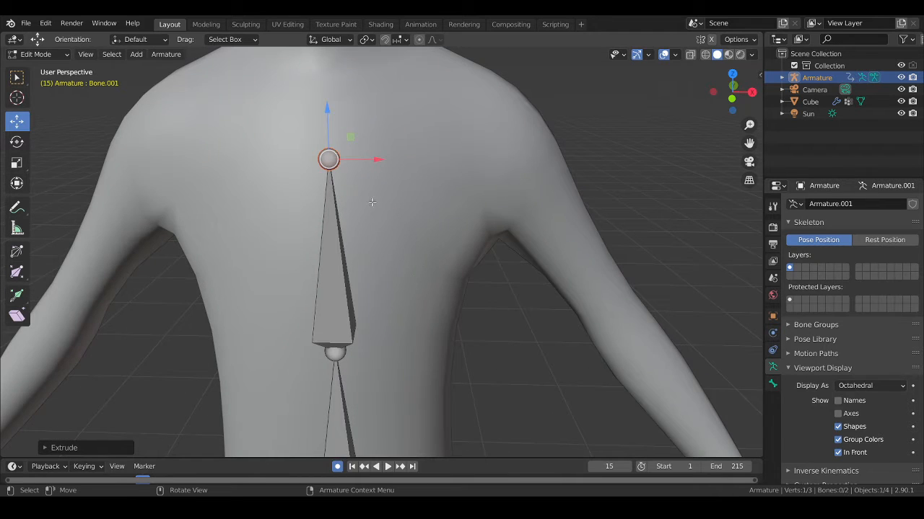
left_click_drag(350, 159, 349, 108)
middle_click_drag(365, 133, 374, 169, "shift")
scroll(370, 170, "down", 1)
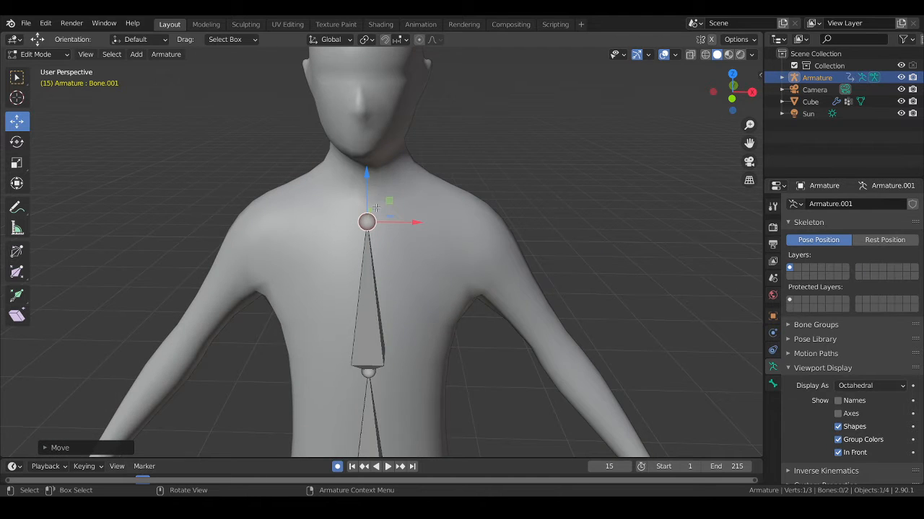
- Extrude a neck bone about 0.3 m straight up along Z from the upper spine bone's tip
scroll(376, 208, "down", 2)
scroll(400, 260, "up", 2)
middle_click_drag(393, 283, 416, 283, "shift")
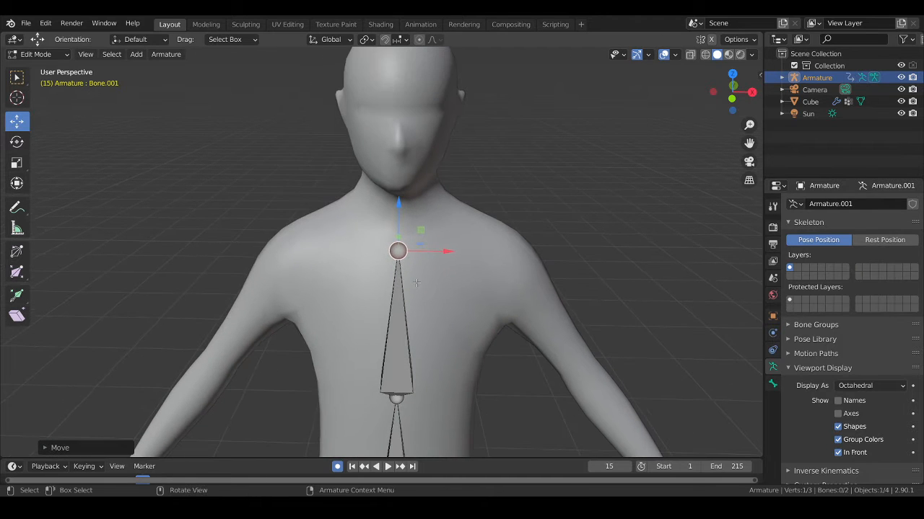
key("e")
key("z")
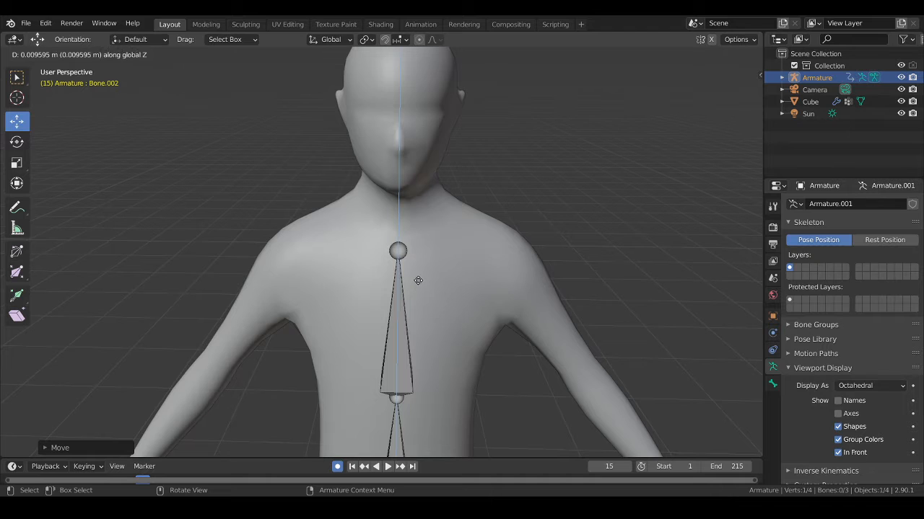
left_click(419, 215)
- Try lowering the whole neck bone along Z, and undo the move
left_click(399, 212)
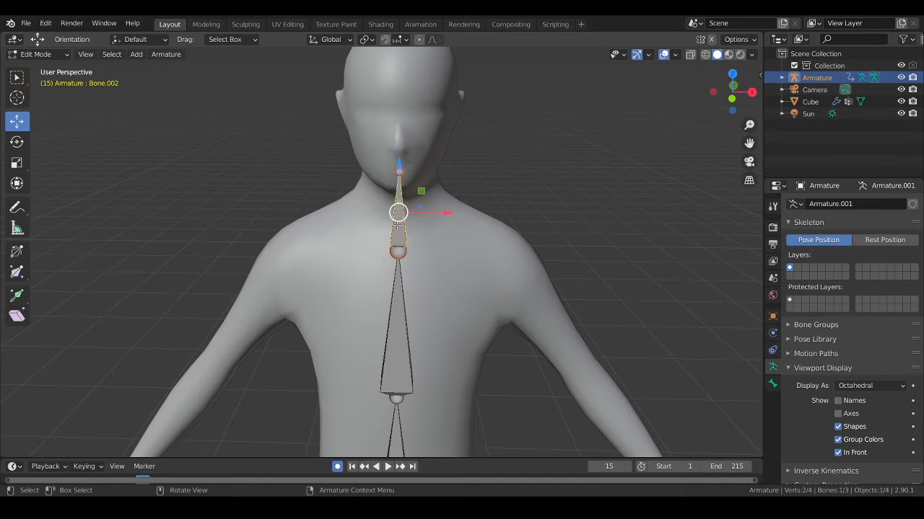
mouse_move(395, 213)
left_mouse_down()
mouse_move(397, 179)
mouse_move(395, 229)
left_mouse_up()
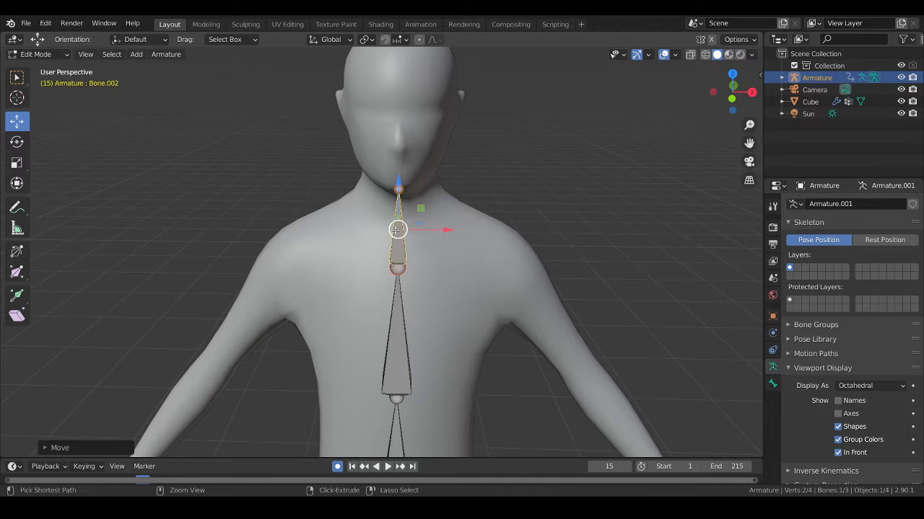
key("ctrl+z")
- Clear the neck bone's parent in its bone relations to detach it from the upper spine bone
mouse_move(399, 200)
middle_mouse_down()
mouse_move(414, 199)
mouse_move(401, 202)
middle_mouse_up()
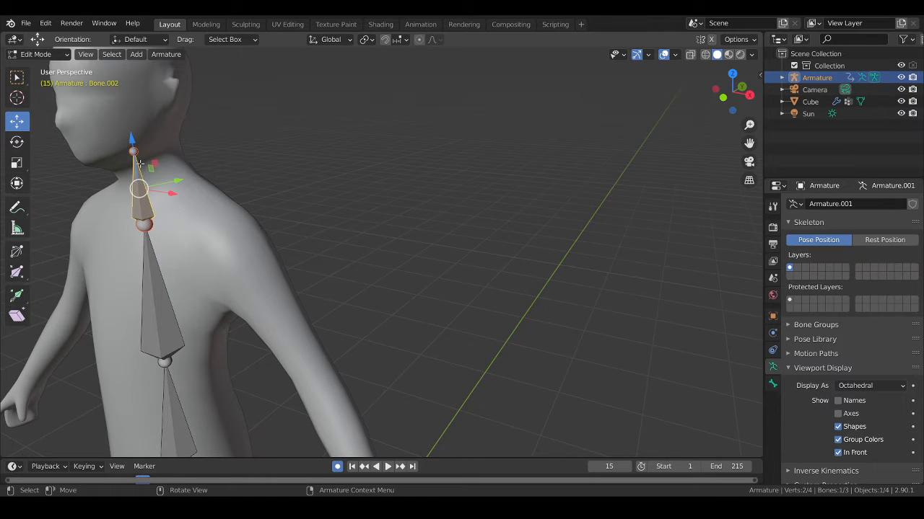
left_click(771, 388)
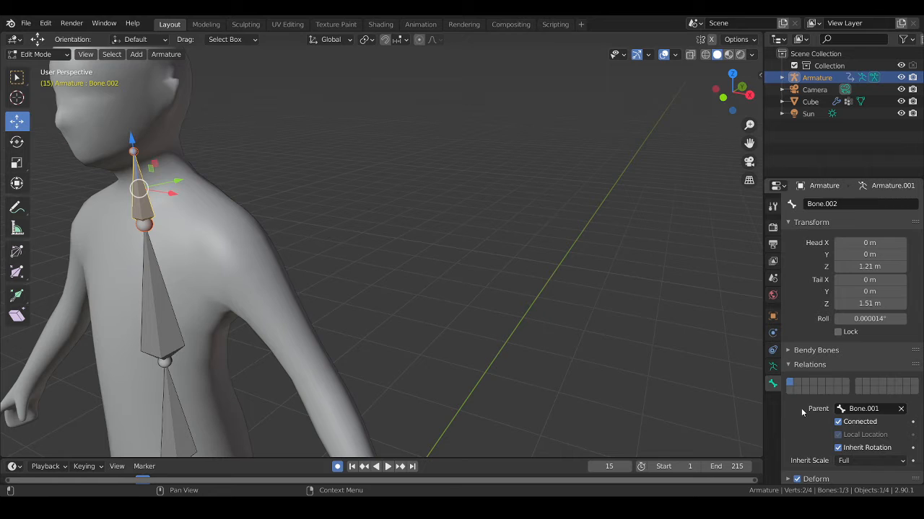
left_click(820, 366)
left_click(900, 409)
- Move the detached bone up along Z into the neck and head, placing its head at Z 1.38 m
left_click_drag(133, 155, 132, 115)
middle_click_drag(132, 115, 303, 217)
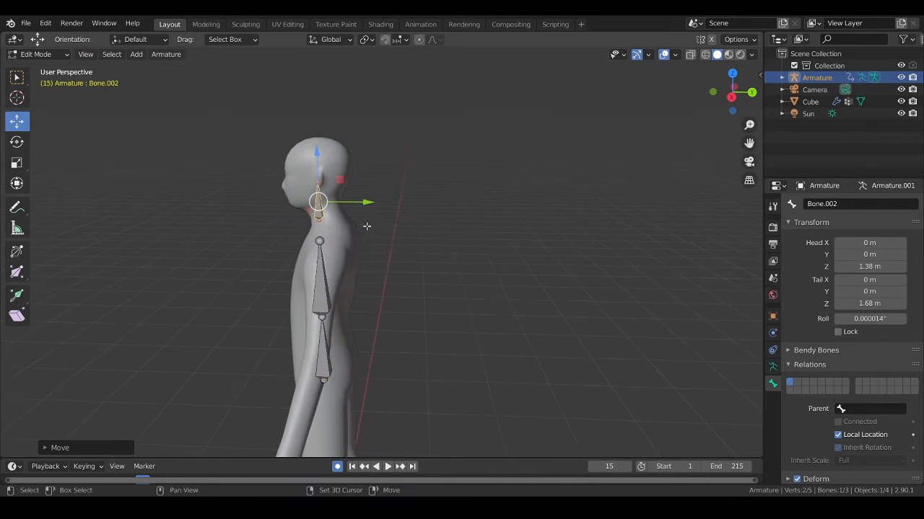
scroll(346, 231, "up", 5)
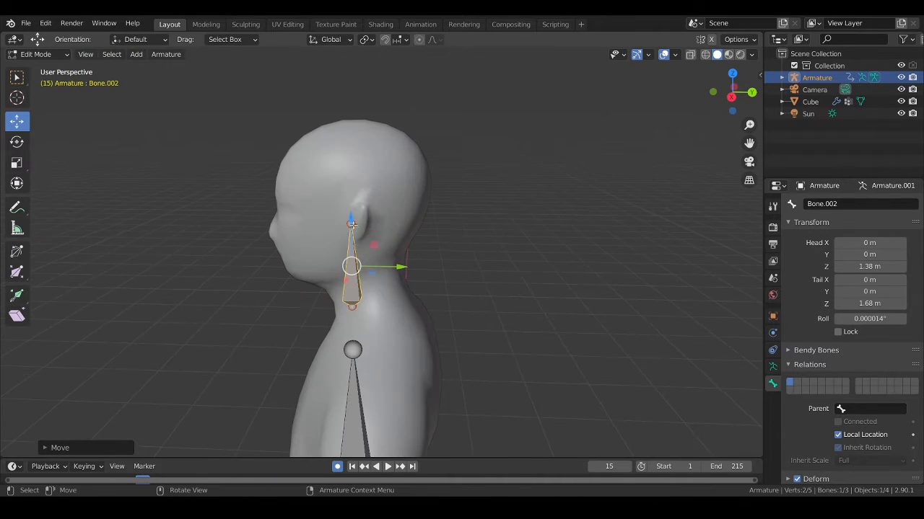
left_click(350, 224)
left_click(352, 298)
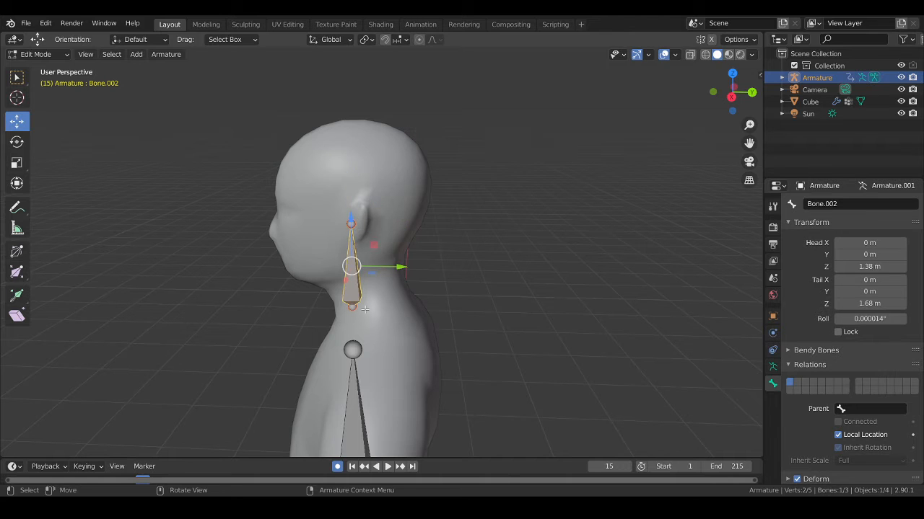
- Set the detached neck bone's parent to Bone.001, the upper spine bone, without connecting them
left_click(858, 410)
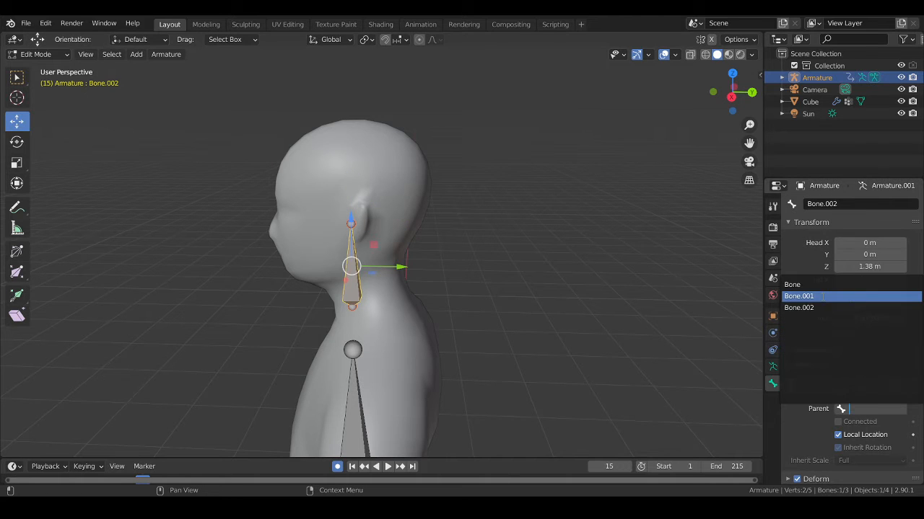
left_click(800, 296)
left_click(352, 350)
left_click(354, 393)
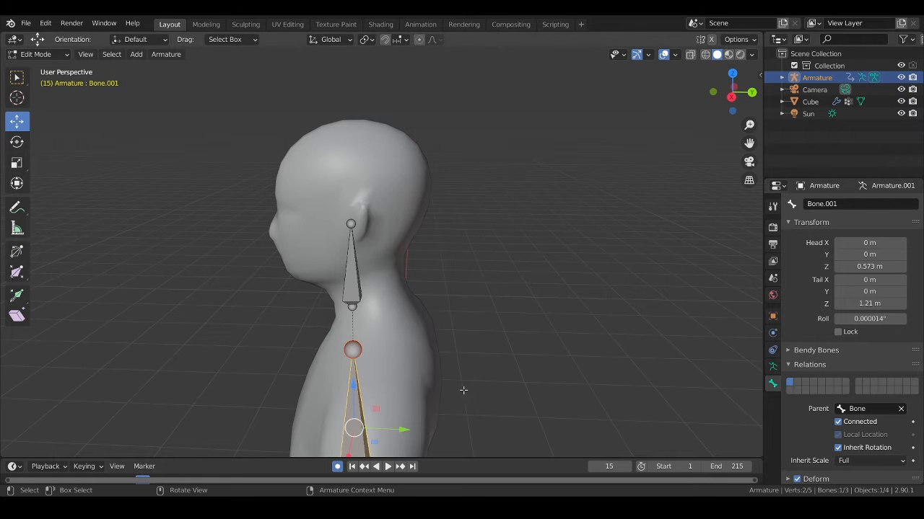
- Lower the tip of the neck bone along Z to 1.57 m
middle_click_drag(544, 378, 520, 338)
left_click(465, 263)
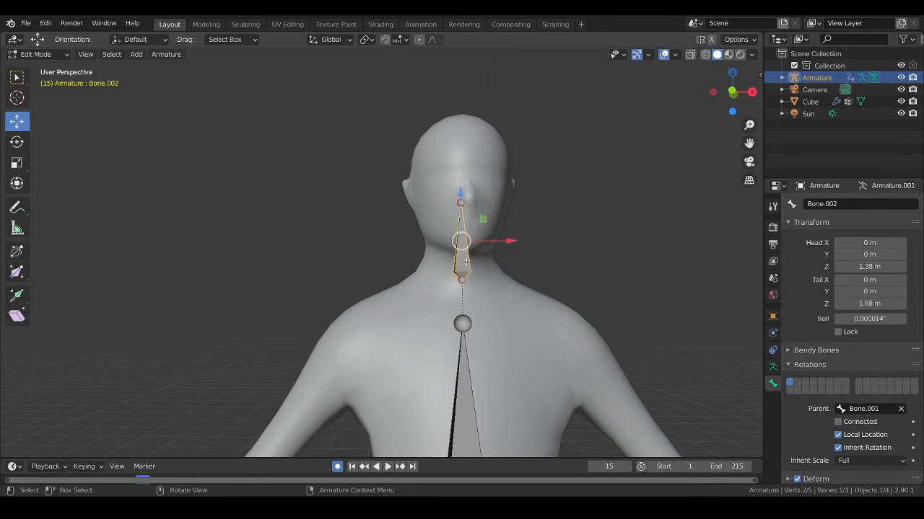
left_click(461, 203)
left_click_drag(461, 168, 464, 196)
- Extrude a head bone about 0.29 m straight up along Z from the neck bone's tip
key("e")
key("z")
left_click(464, 128)
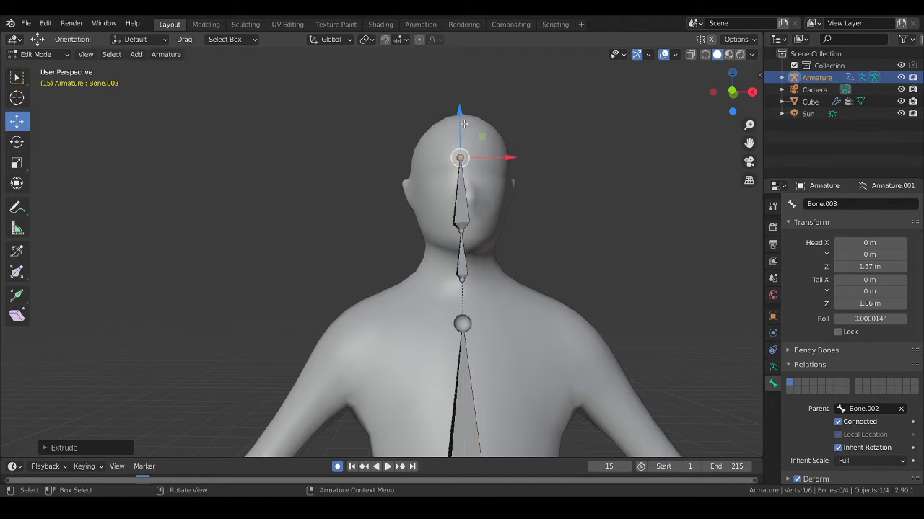
- Extrude a shoulder bone about 0.4 m long from the upper spine bone's tip towards the character's +X shoulder
middle_click_drag(464, 128, 464, 253)
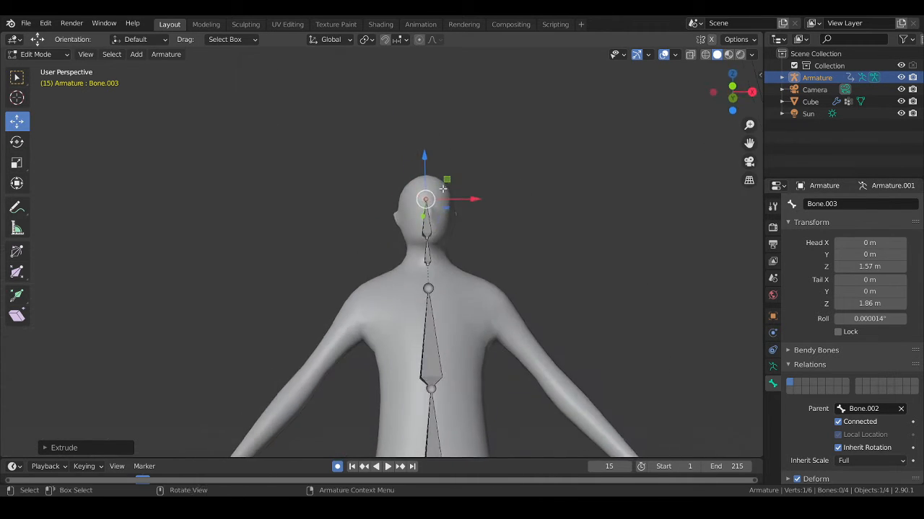
scroll(498, 301, "down", 3)
scroll(499, 301, "up", 3)
middle_click_drag(534, 288, 378, 229)
left_click(344, 217)
key("e")
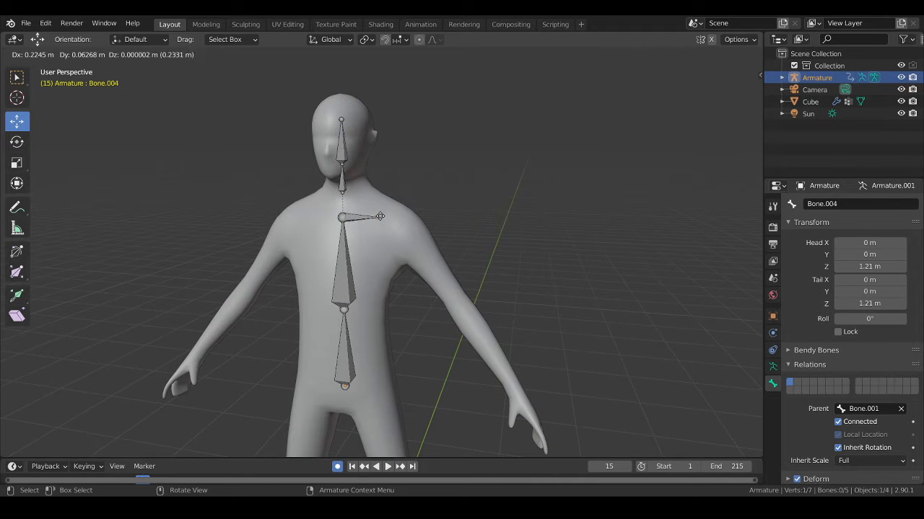
left_click(402, 224)
- Clear the shoulder bone's parent and move the bone up and outward, placing its head at about X 0.08 m, Z 1.3 m
left_click(363, 221)
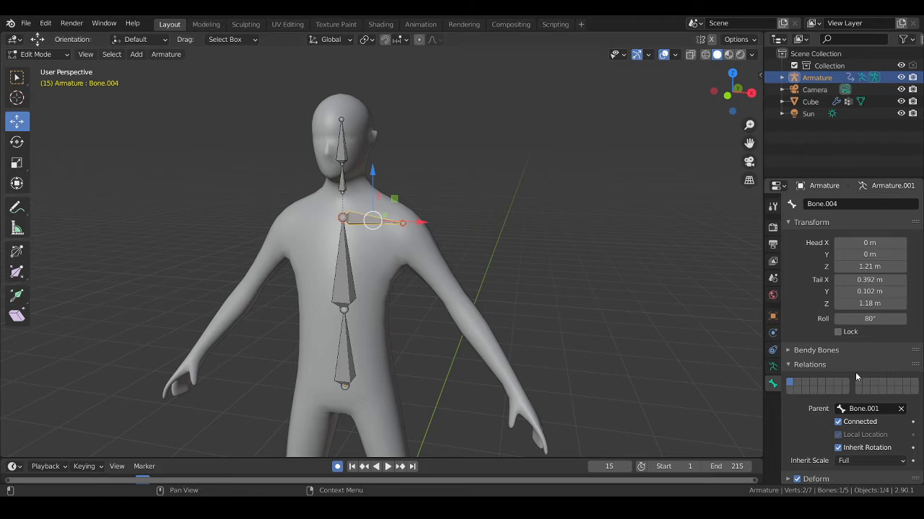
left_click(900, 408)
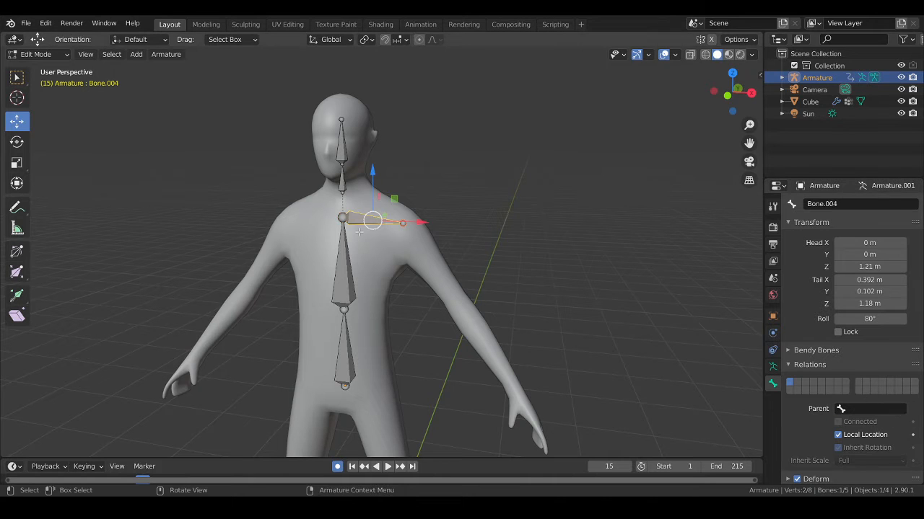
key("g")
left_click(369, 204)
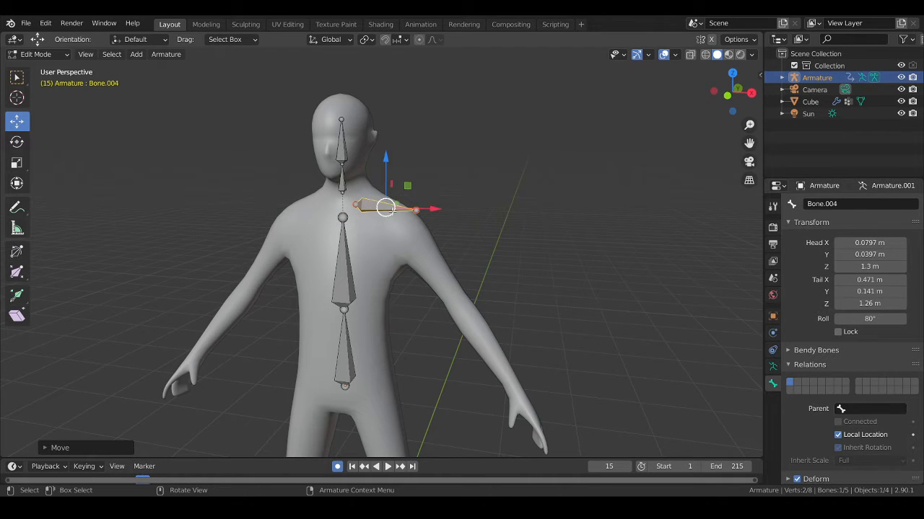
- Lower the shoulder bone's outer tip along Z to 1.1 m so it sits inside the shoulder joint
left_click(416, 210)
middle_click_drag(421, 211, 386, 232)
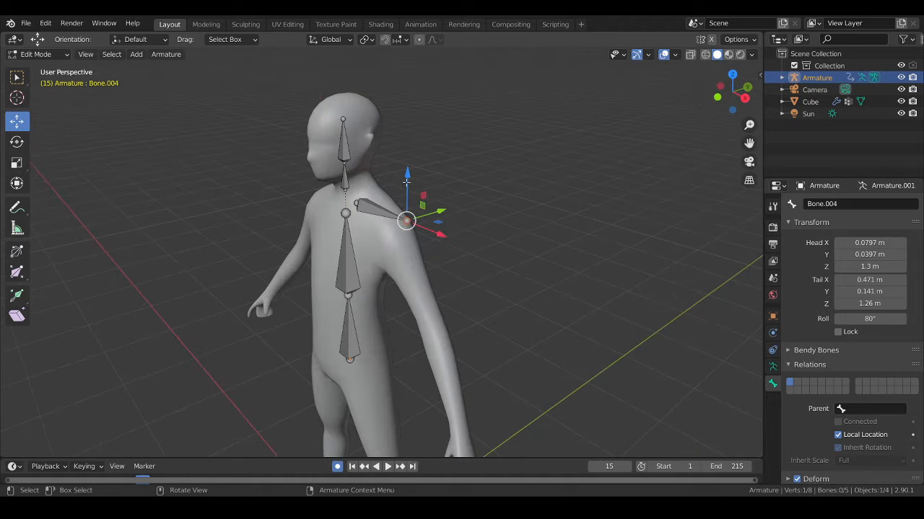
left_click_drag(407, 187, 405, 204)
middle_click_drag(408, 205, 526, 219)
scroll(526, 218, "up", 3)
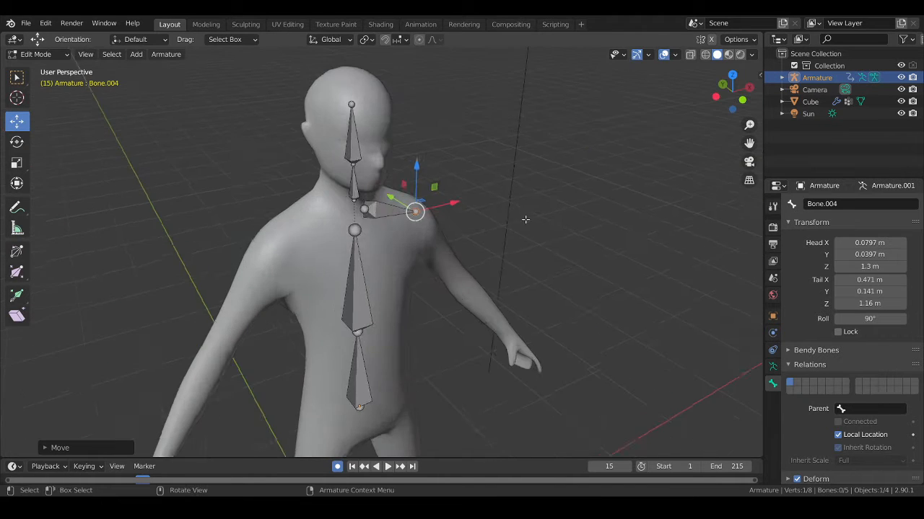
middle_click_drag(467, 205, 471, 228)
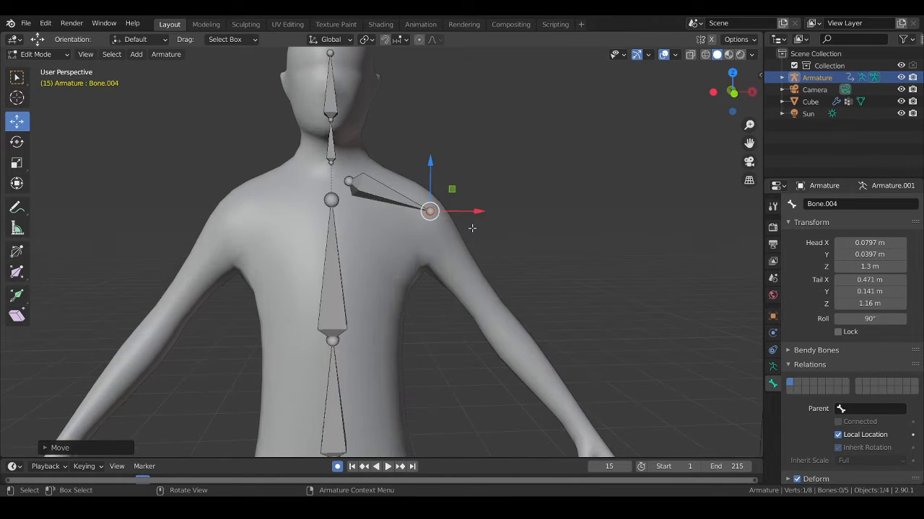
left_click_drag(434, 182, 437, 193)
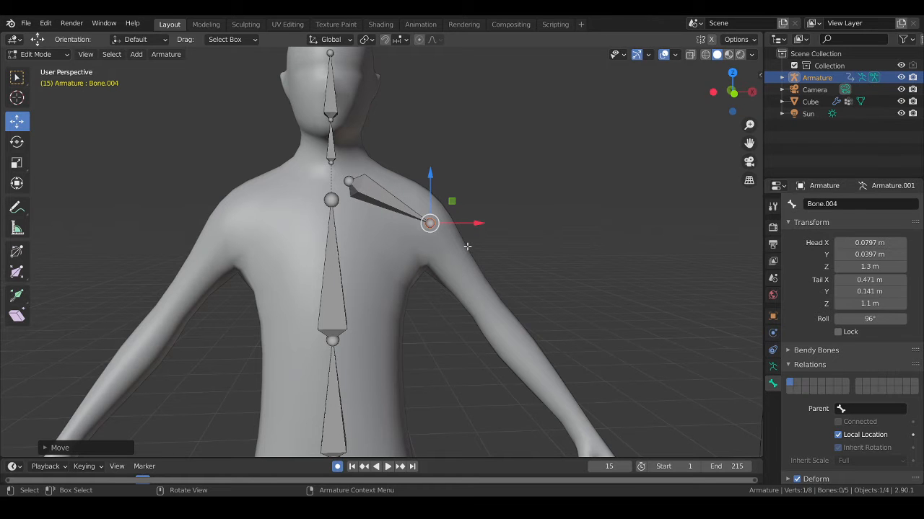
- In front view, extrude an upper arm bone about 0.5 m long down the arm from the shoulder bone's tip
key("KP_1")
key("e")
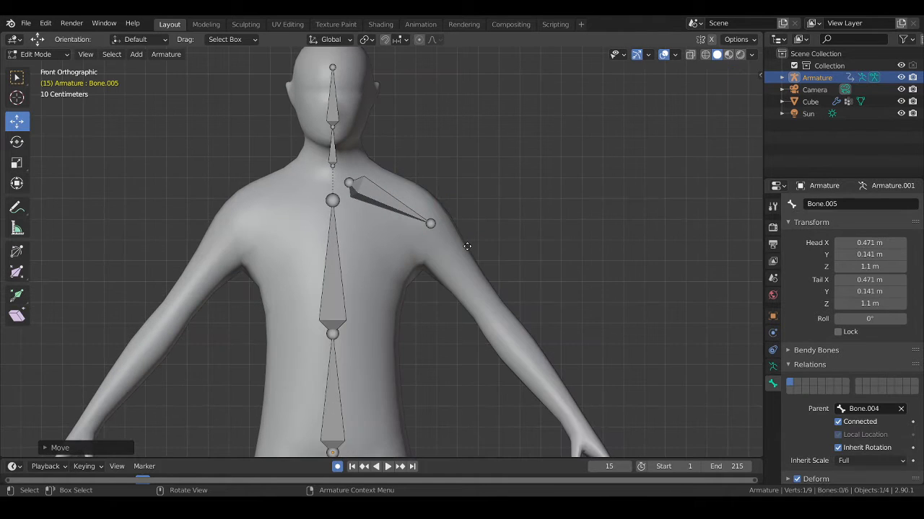
left_click(529, 333)
- Extrude a forearm bone to the wrist at about X 1.17 m, Z 0.13 m, and move the elbow joint to X 0.828 m, Z 0.557 m
key("e")
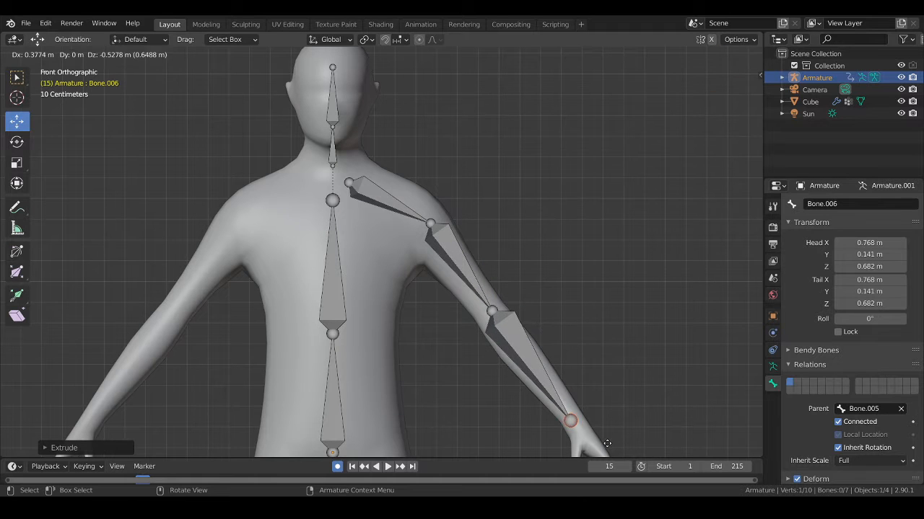
left_click(611, 447)
left_click(491, 311)
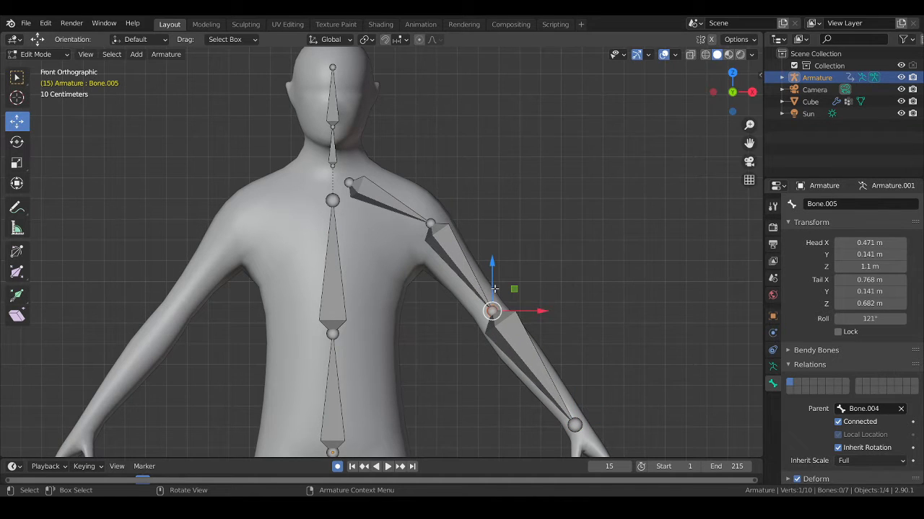
left_click_drag(494, 291, 535, 340)
- Extrude a hand bone from the wrist to the fingertips, ending at about X 1.34 m, Z -0.16 m
scroll(563, 343, "down", 3)
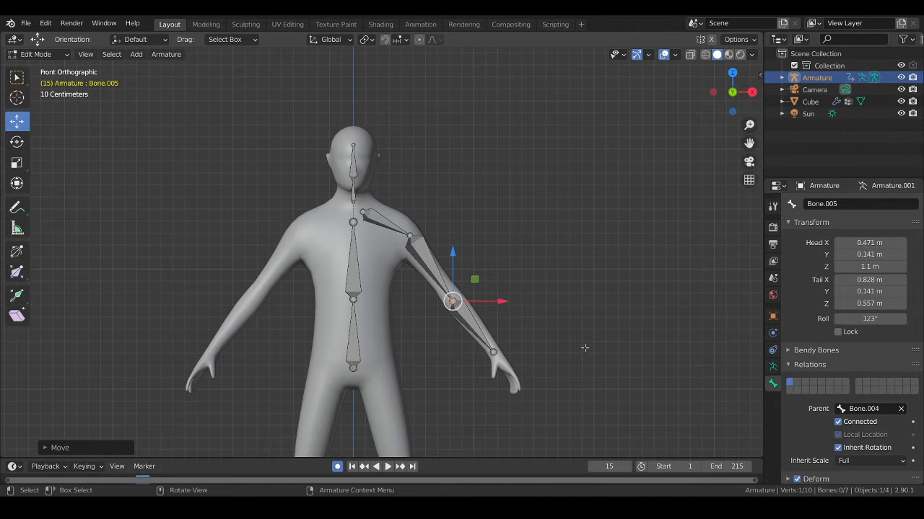
scroll(584, 348, "up", 6)
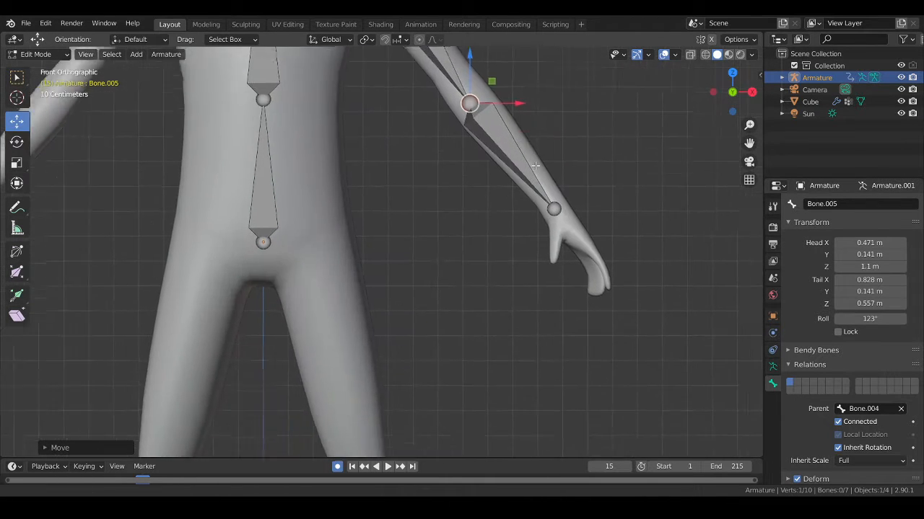
middle_click_drag(535, 166, 520, 143, "shift")
left_click(540, 187)
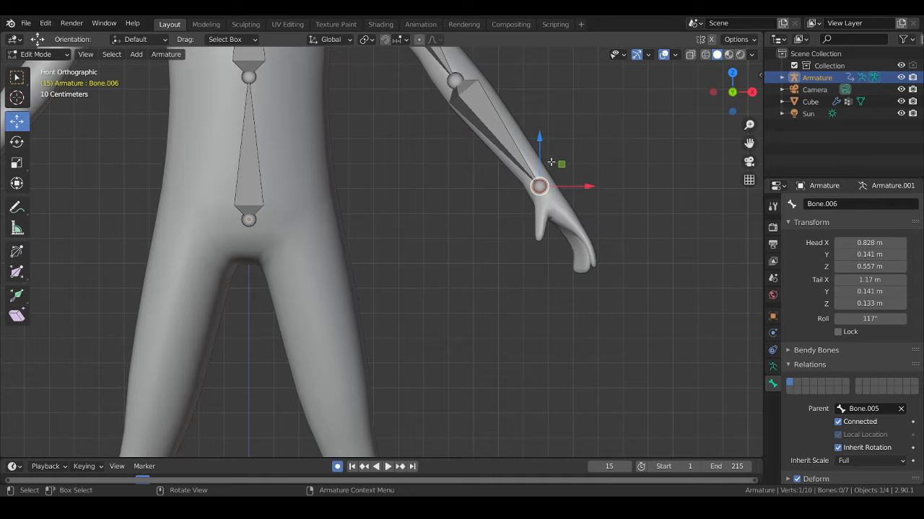
key("e")
left_click(594, 236)
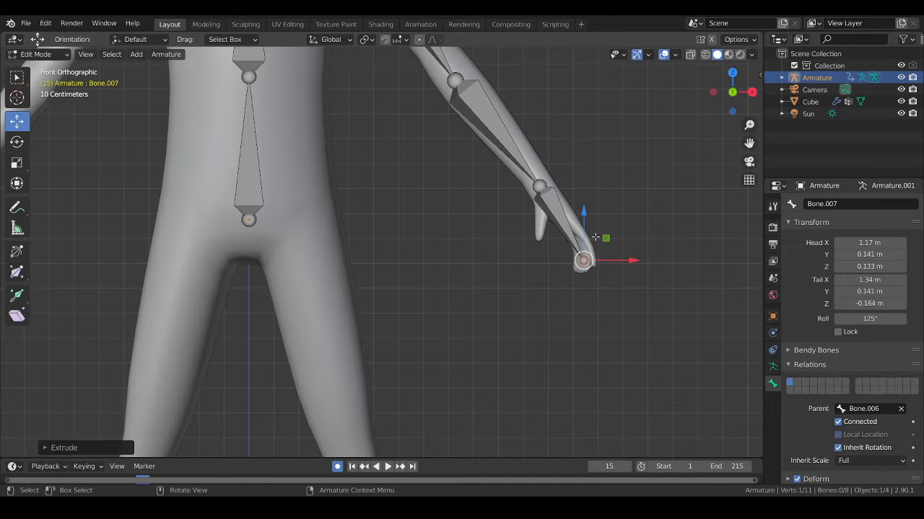
- Set the shoulder bone's parent to Bone.001, the upper spine bone, leaving it unconnected
scroll(595, 237, "down", 3)
scroll(471, 226, "up", 1)
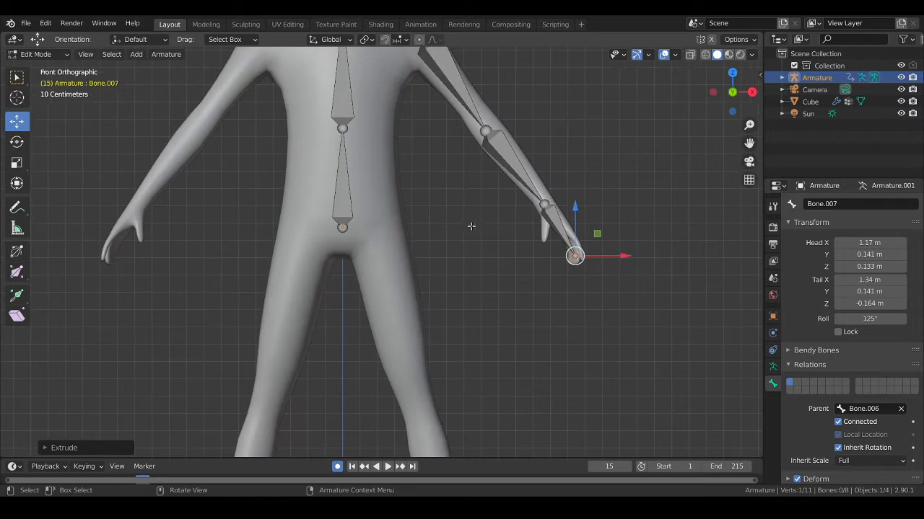
scroll(383, 249, "down", 2)
scroll(413, 179, "up", 3)
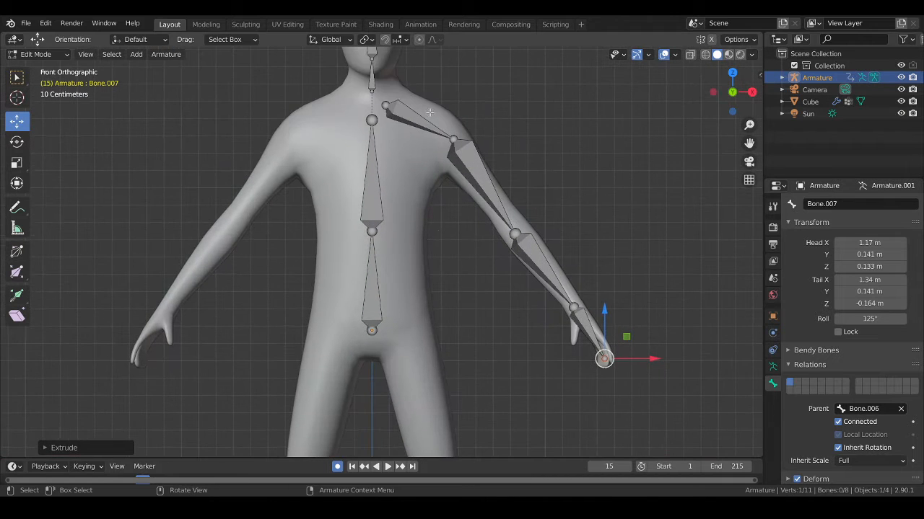
left_click(408, 115)
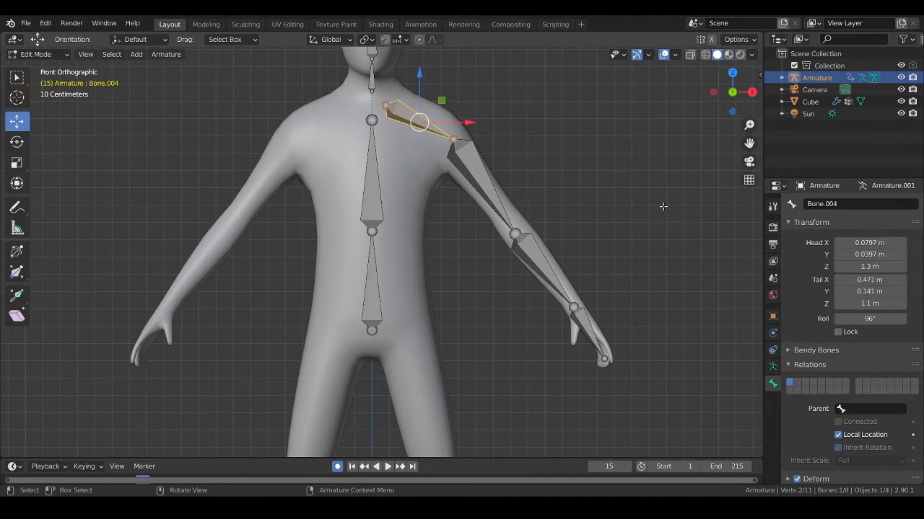
left_click(850, 408)
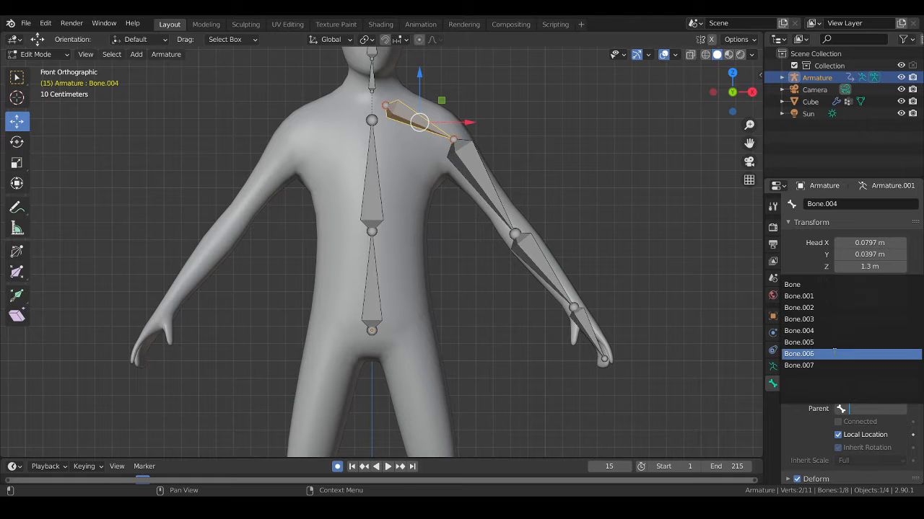
left_click(830, 296)
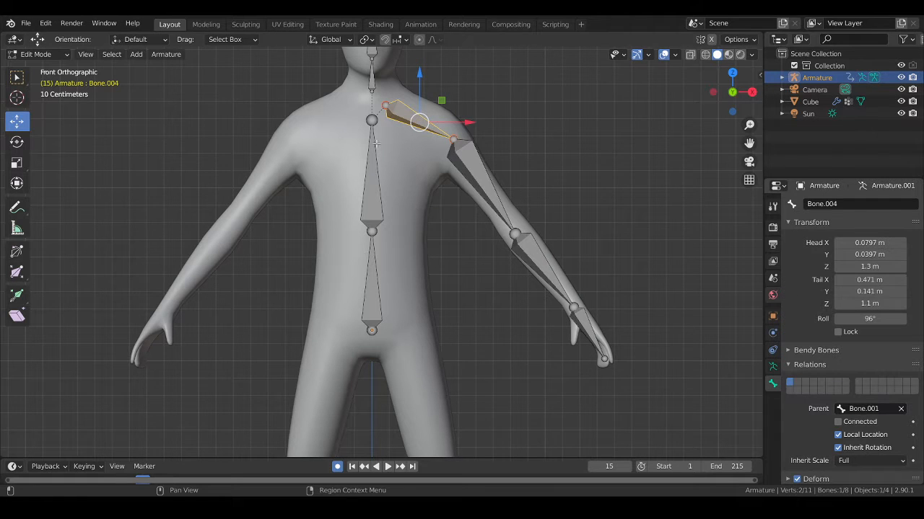
- Rename the lower spine bone as Torso1
middle_click_drag(376, 144, 412, 194, "shift")
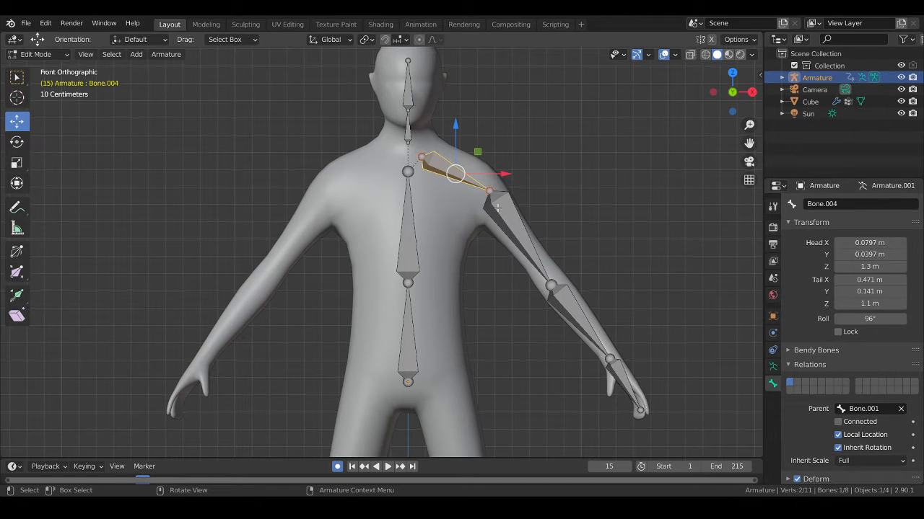
left_click(407, 342)
left_click(837, 206)
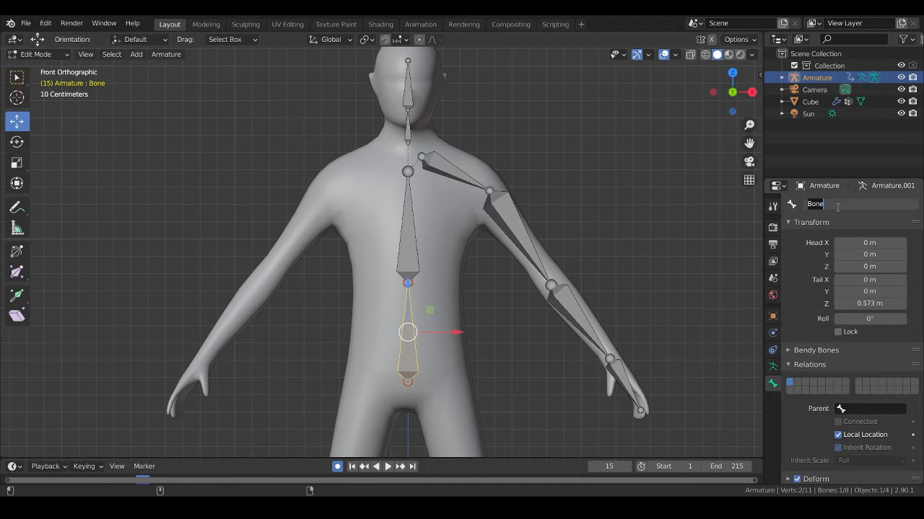
type("Torso")
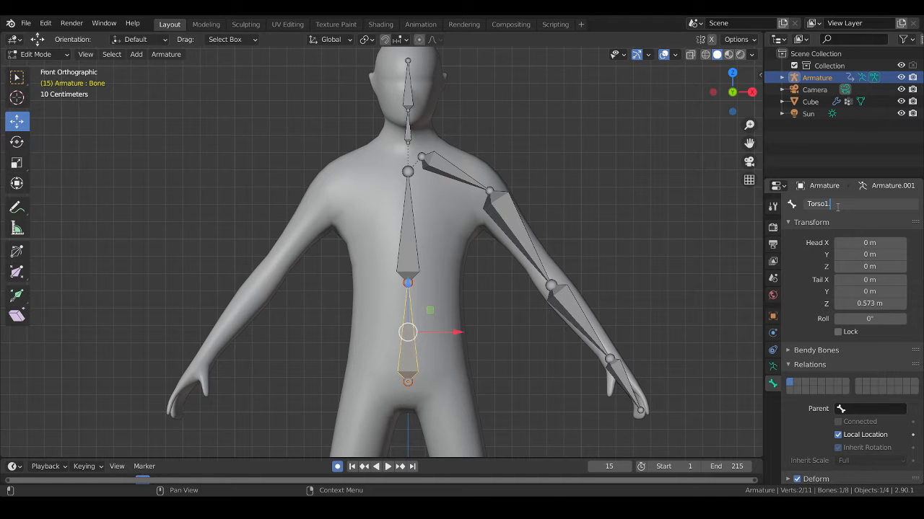
key("Return")
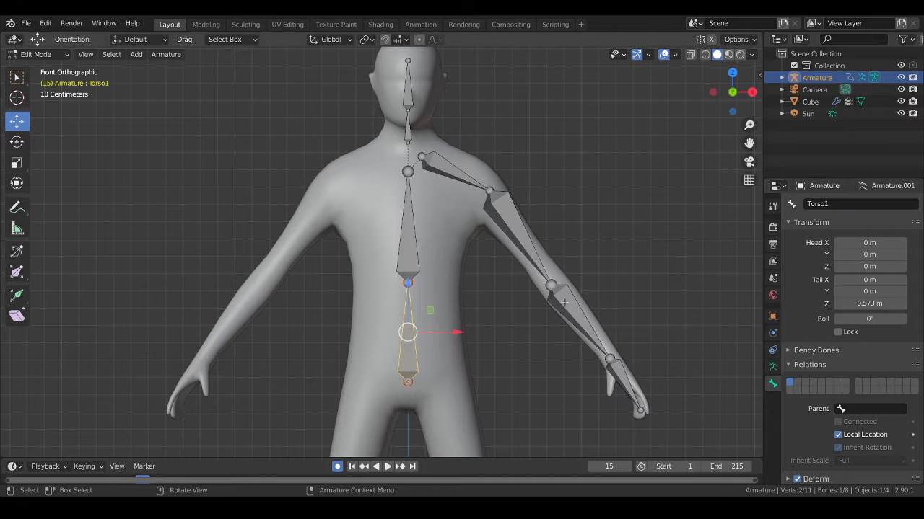
- Rename the upper spine bone as Torso2
left_click(405, 258)
left_click(829, 206)
type("Tor")
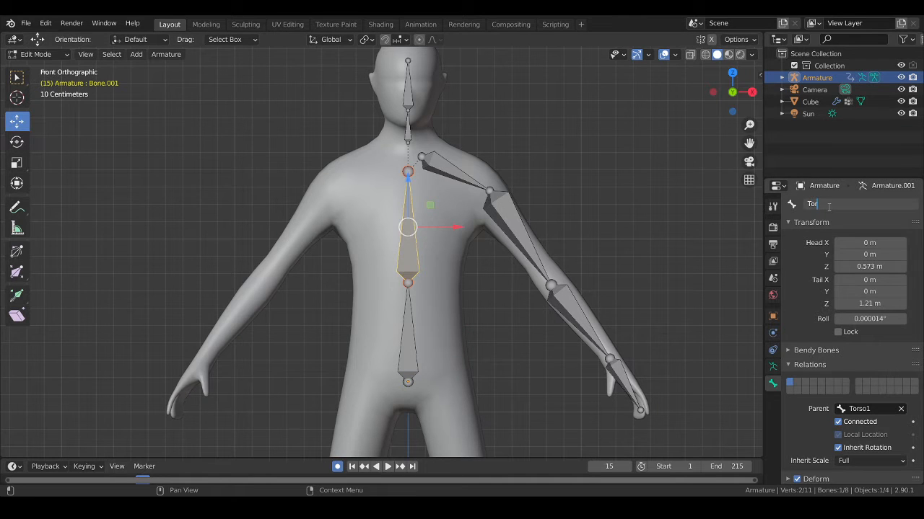
type("so2")
key("Return")
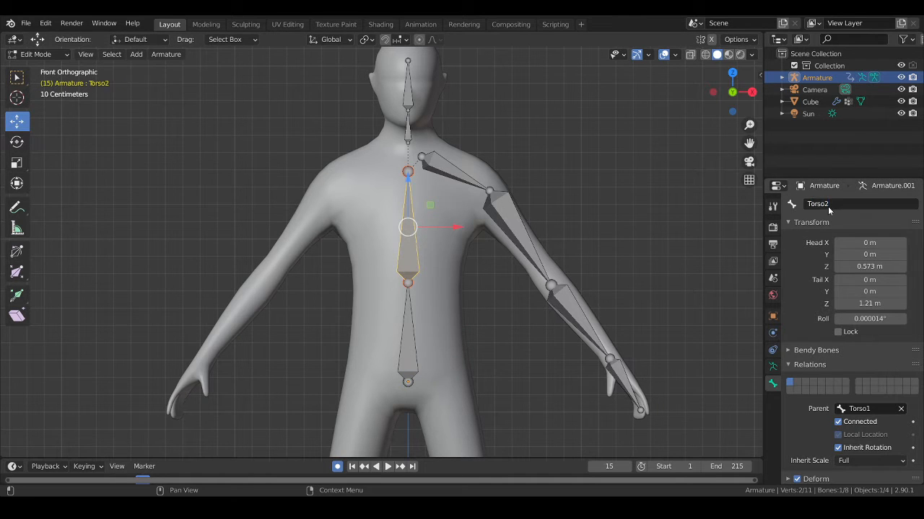
- Rename the bone in the neck as Neck
left_click(408, 129)
left_click(840, 204)
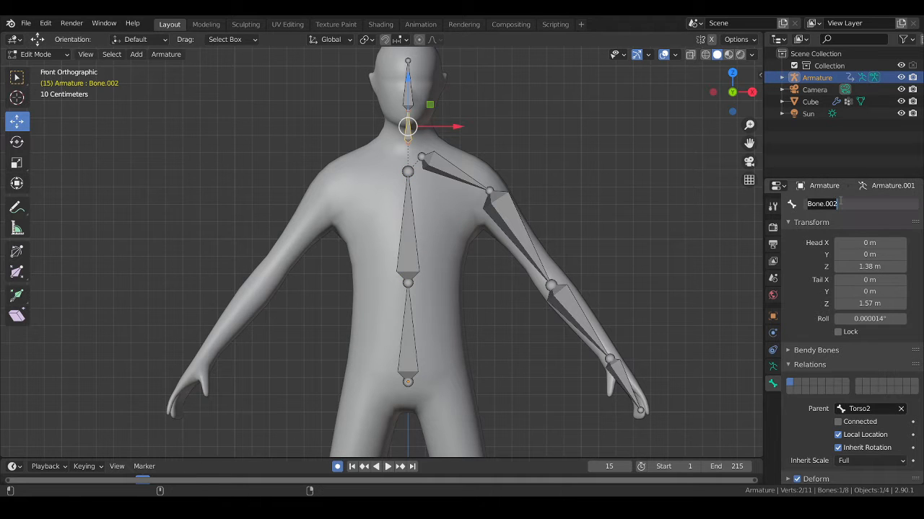
type("Neck")
key("Return")
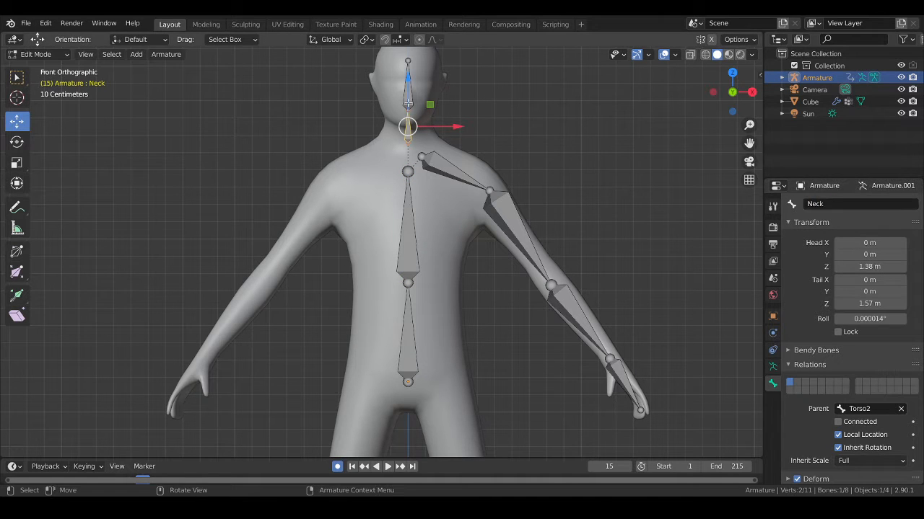
- Rename the bone in the head as Head
left_click(408, 103)
left_click(858, 205)
type("Head")
key("Return")
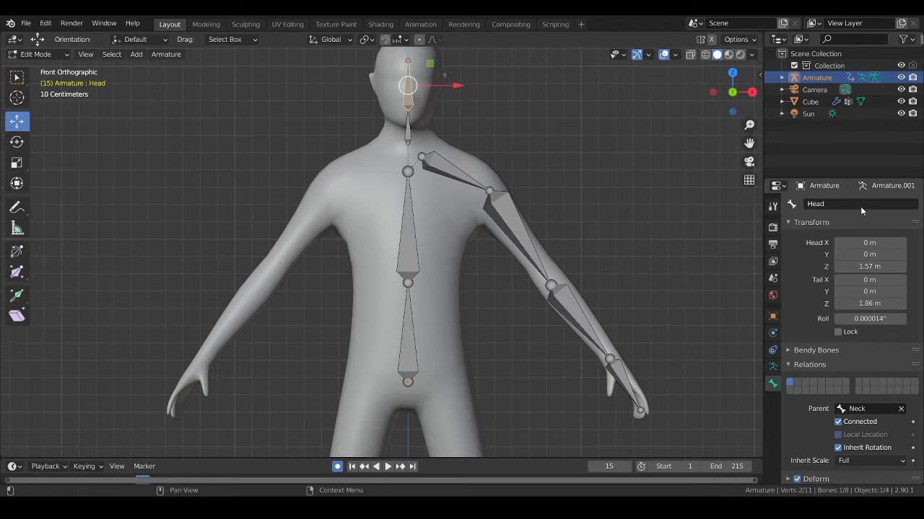
- Rename the bone running across the character's left shoulder as Shoulder.L
left_click(452, 171)
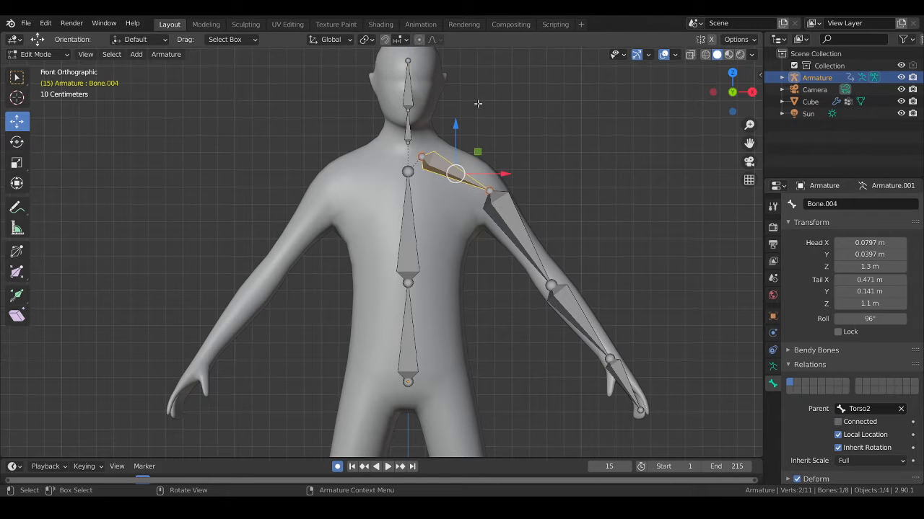
left_click(852, 205)
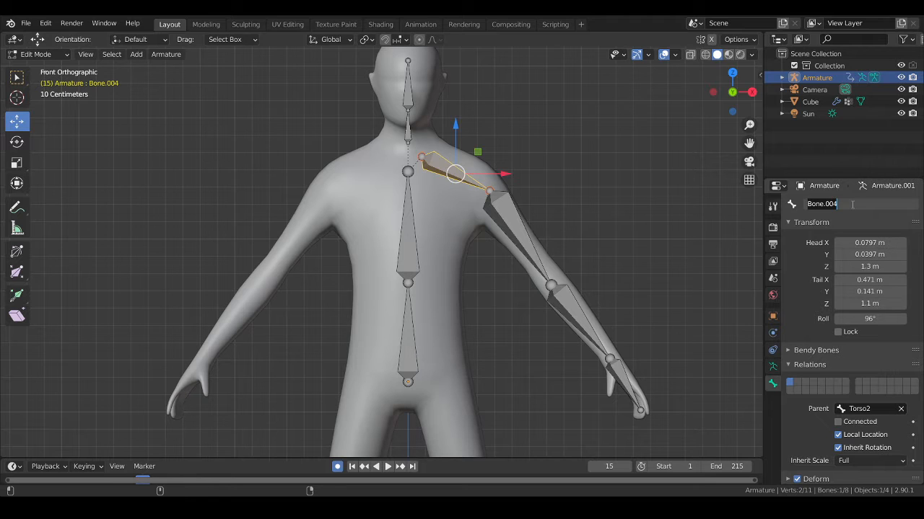
type("Shp")
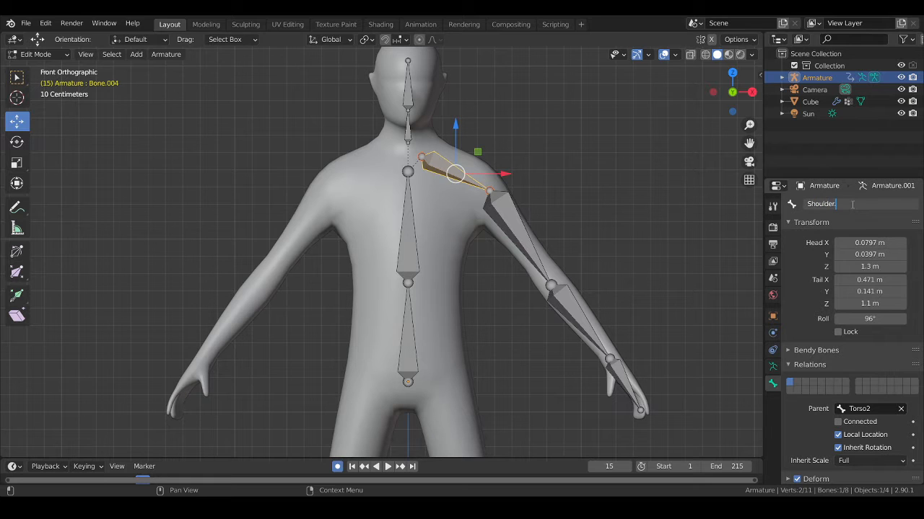
type(".L")
key("Return")
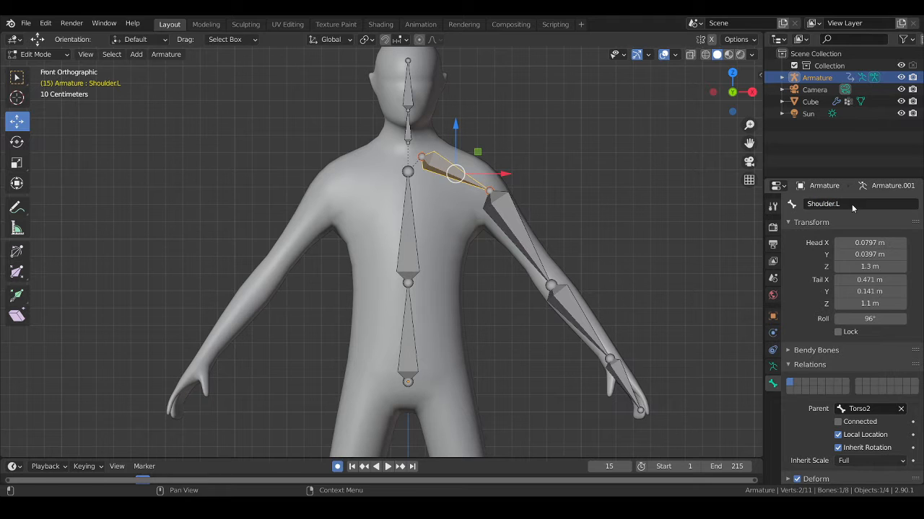
scroll(398, 63, "down", 4)
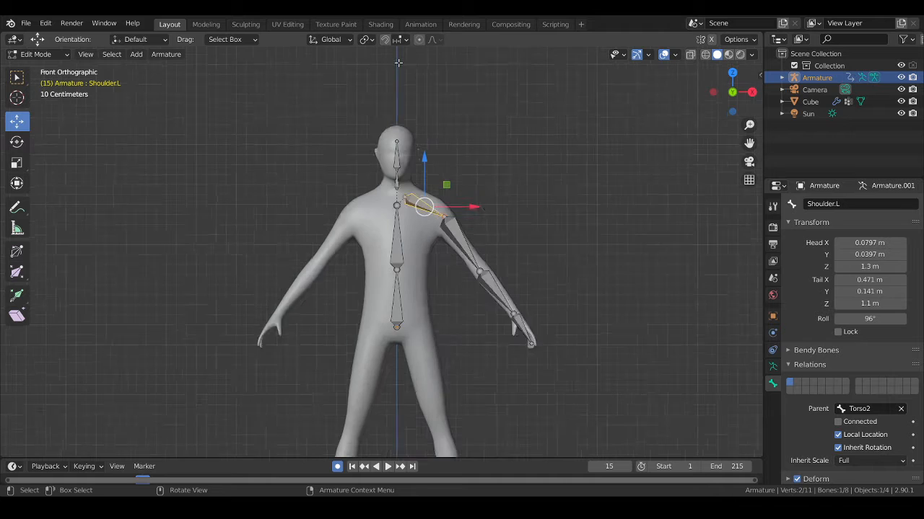
middle_click_drag(402, 72, 399, 418, "shift")
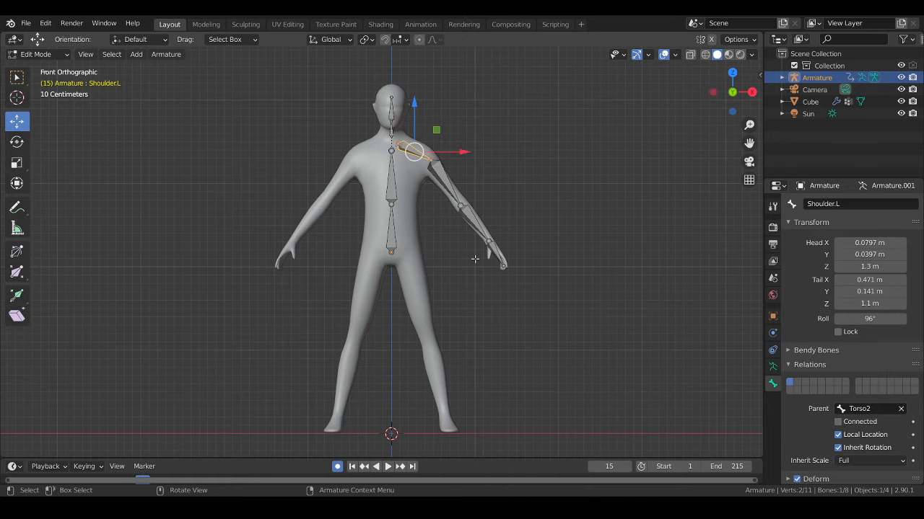
middle_click_drag(573, 210, 459, 165)
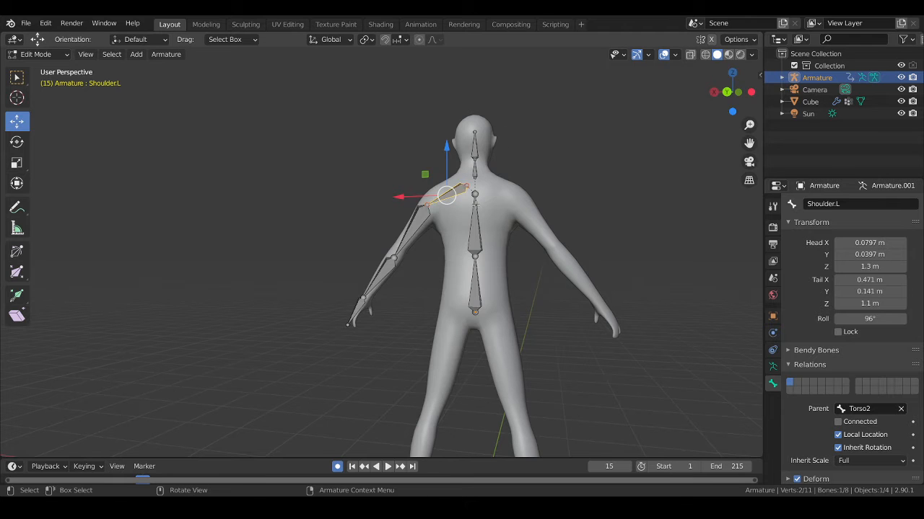
key("KP_1")
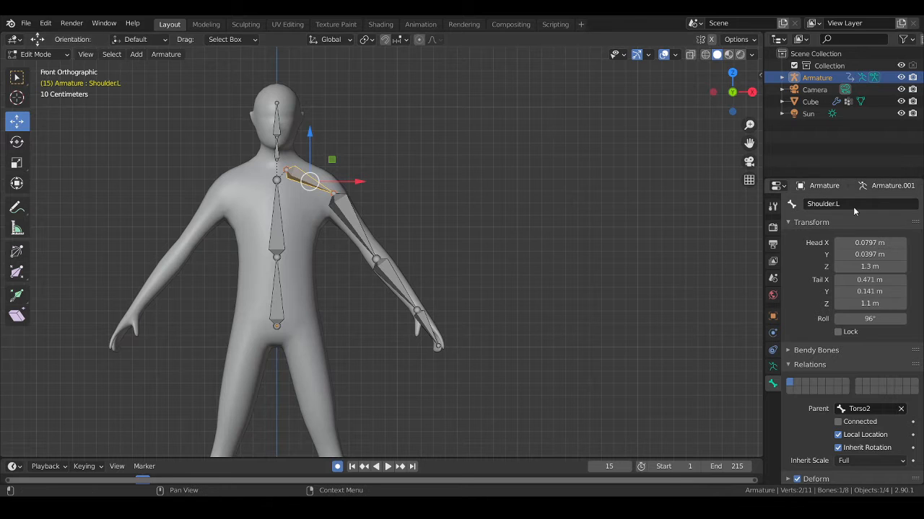
- Rename the upper arm bone as UpperArm.L
left_click(351, 218)
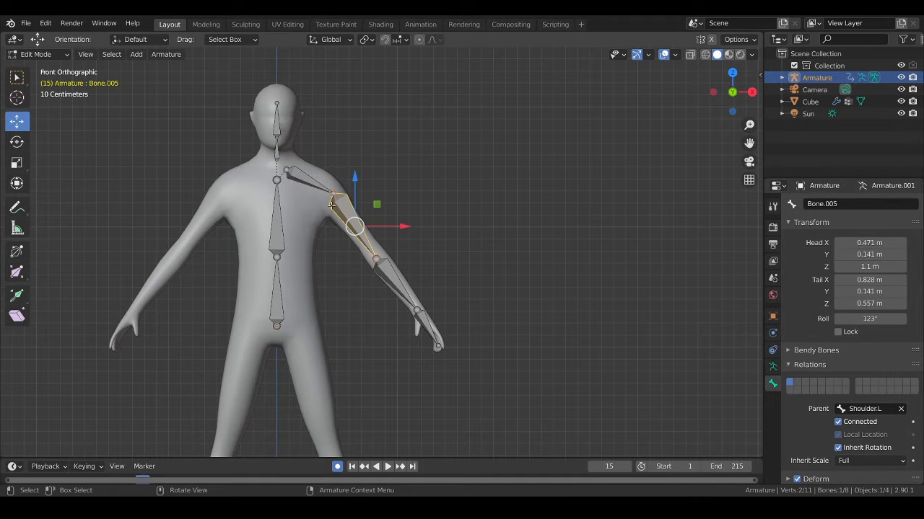
double_click(828, 204)
type("U")
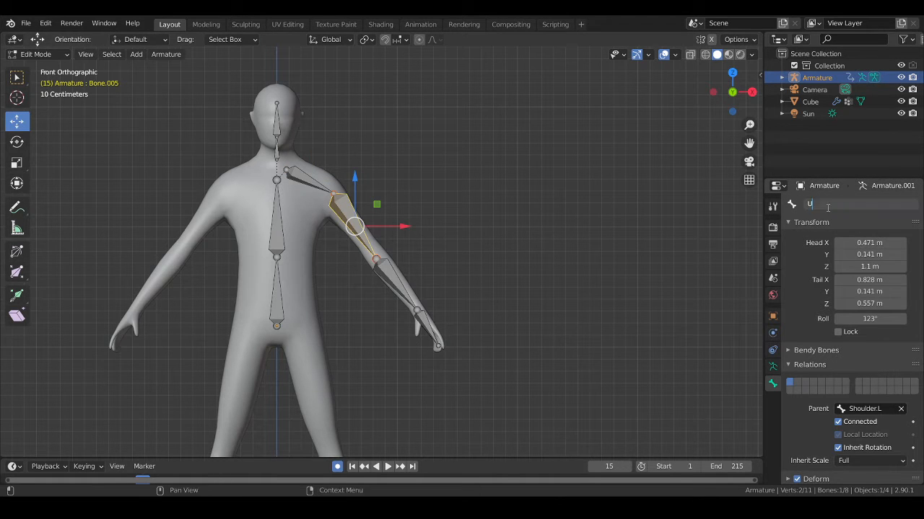
type("pperArm.L")
key("Return")
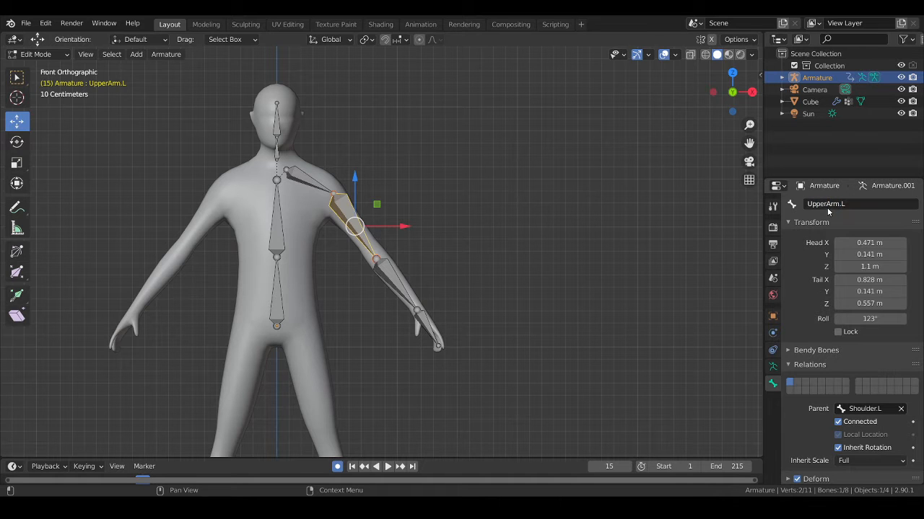
- Rename the forearm bone as LowerArm.L
left_click(380, 282)
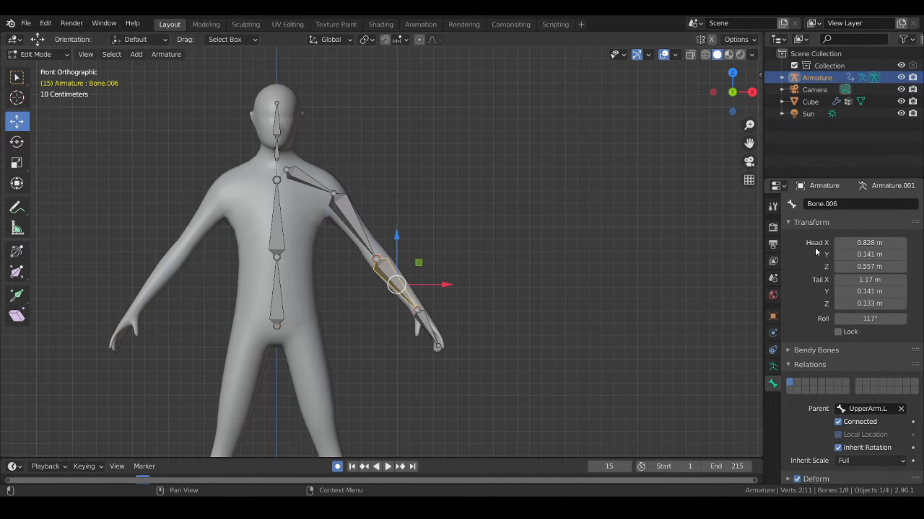
left_click(823, 205)
type("Lower")
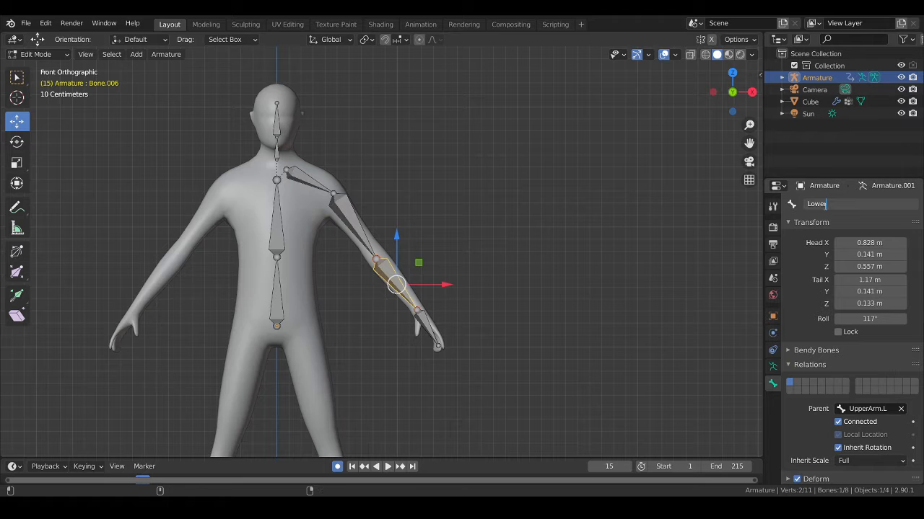
type("Arm.L")
key("Return")
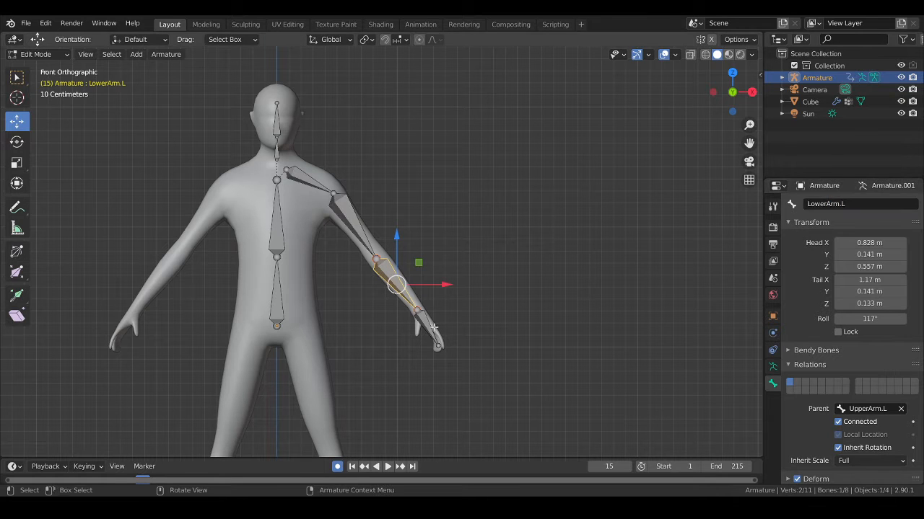
- Rename the bone in the hand as Hand.L
left_click(427, 327)
left_click(854, 206)
type("Hand.L")
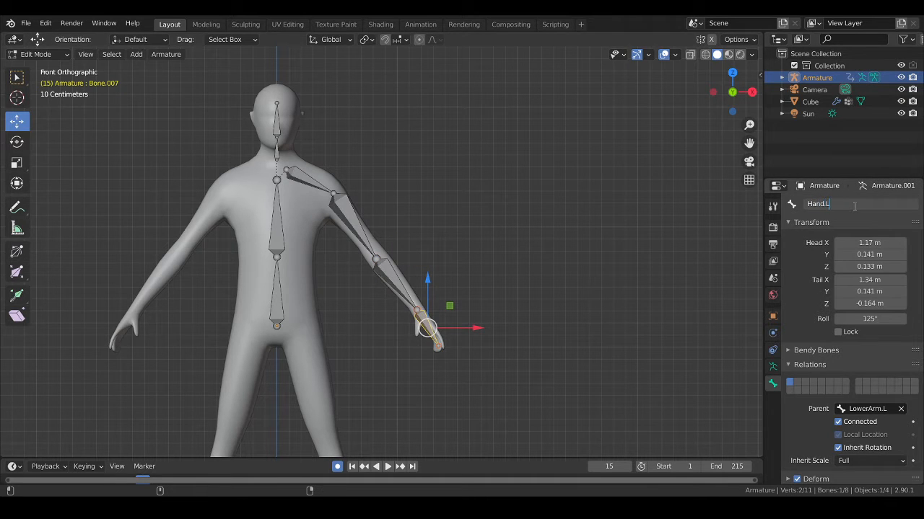
key("Return")
- Extrude a new bone from the base of Torso1 into the character's left thigh, ending at about X 0.377 m, Z -0.55 m
scroll(390, 297, "down", 3)
middle_click_drag(389, 297, 398, 197, "shift")
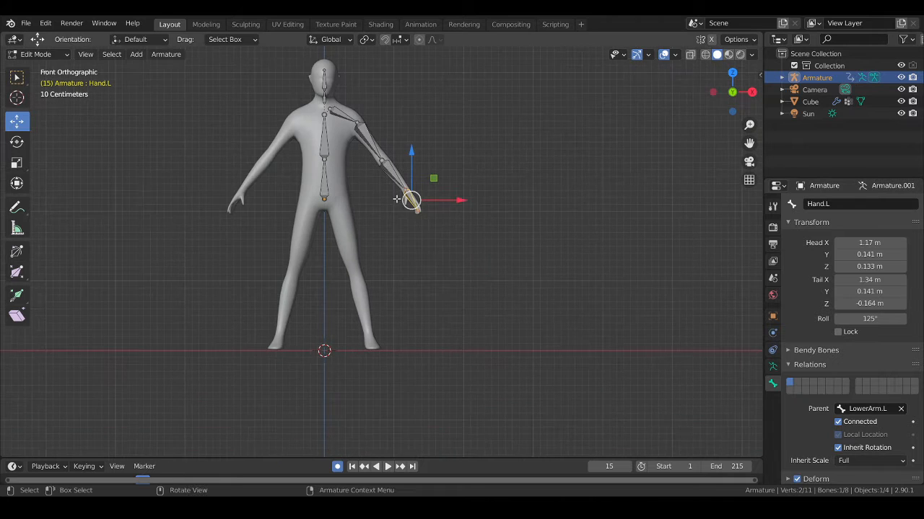
scroll(398, 198, "up", 2)
left_click(299, 176)
scroll(303, 166, "up", 2)
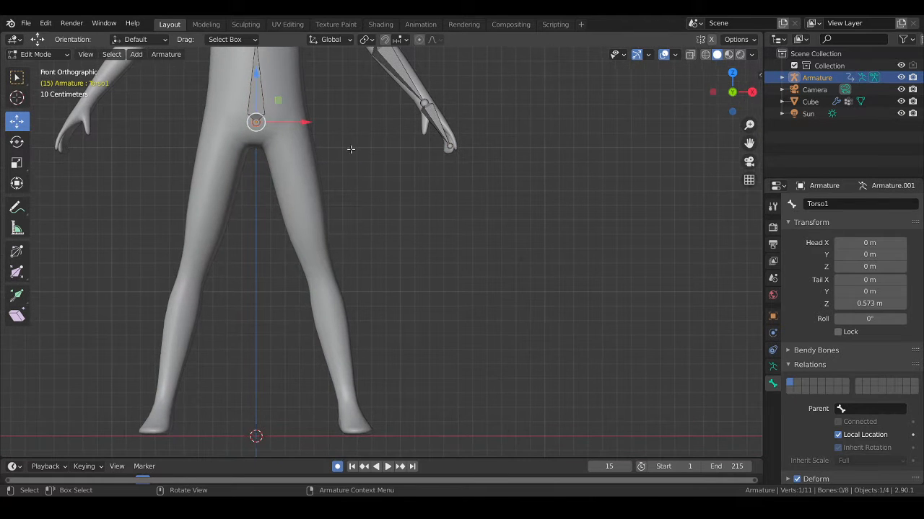
key("e")
left_click(317, 171)
- Move the new thigh bone to the left hip, with its head at about X 0.18 m, Z -0.123 m
left_click(258, 132)
key("g")
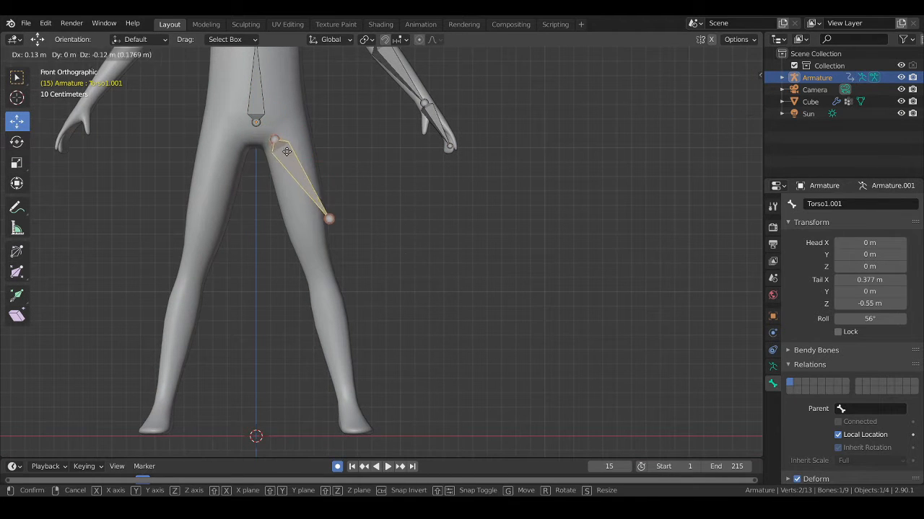
left_click(281, 146)
- Move the thigh bone's tail down inside the leg toward the knee, to about X 0.407 m, Z -0.921 m
middle_click_drag(296, 124, 339, 204, "shift")
scroll(341, 205, "up", 4)
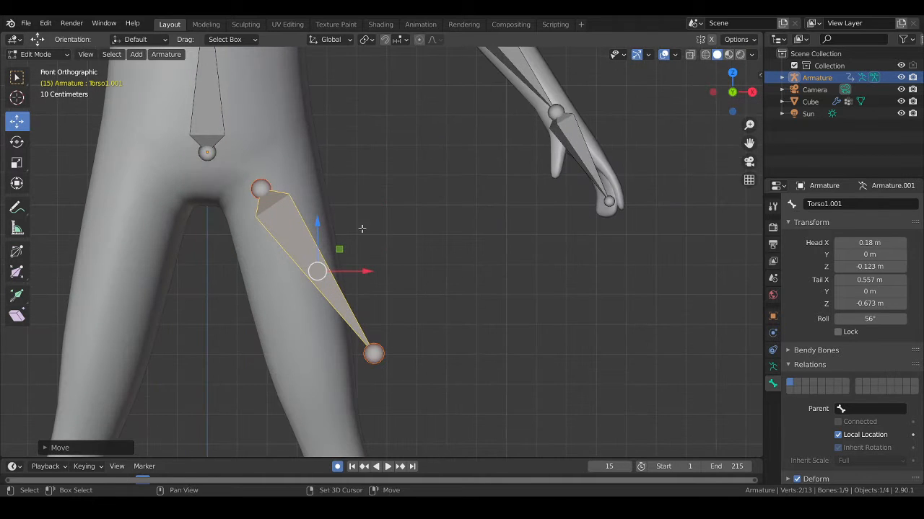
left_click(377, 348)
key("g")
key("x")
left_click(347, 353)
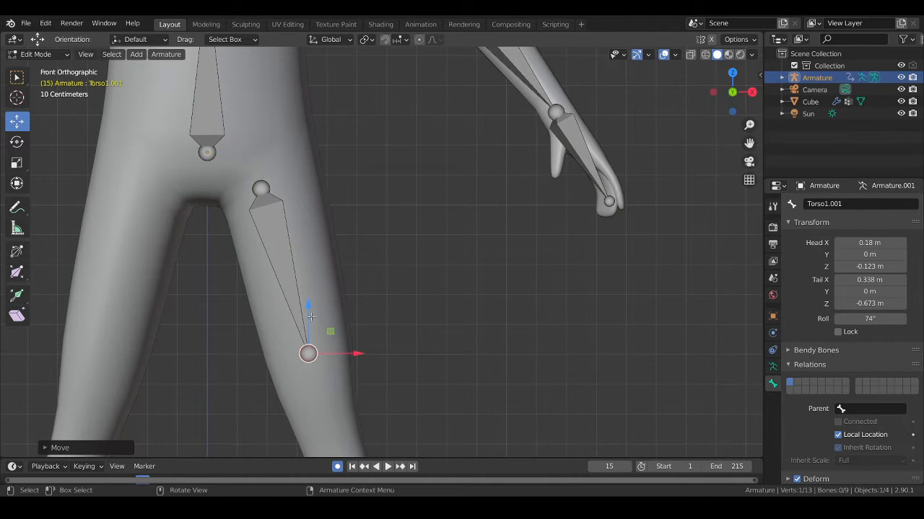
key("g")
left_click(337, 412)
middle_click_drag(428, 358, 445, 245, "shift")
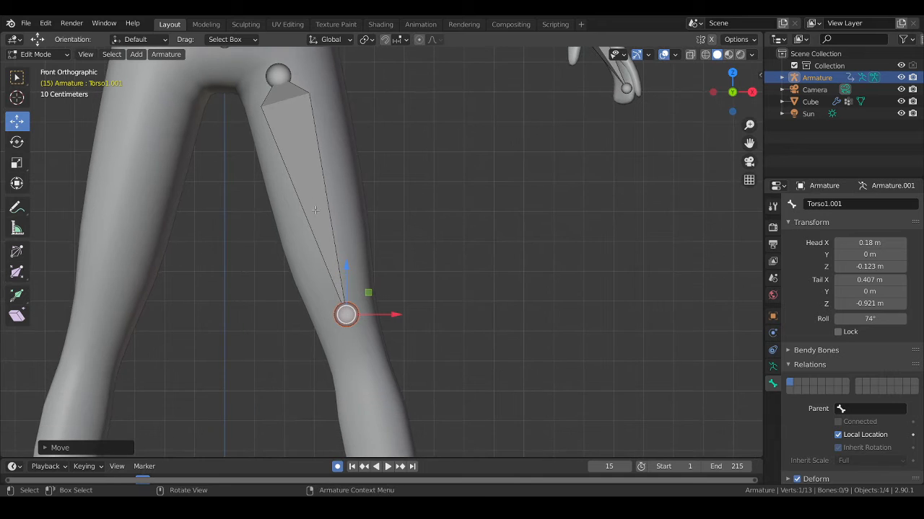
- Lower the knee joint to about X 0.454 m, Z -1.07 m and extrude a shin bone to the ankle at about X 0.637 m, Z -1.95 m
middle_click_drag(433, 322, 354, 142, "shift")
key("e")
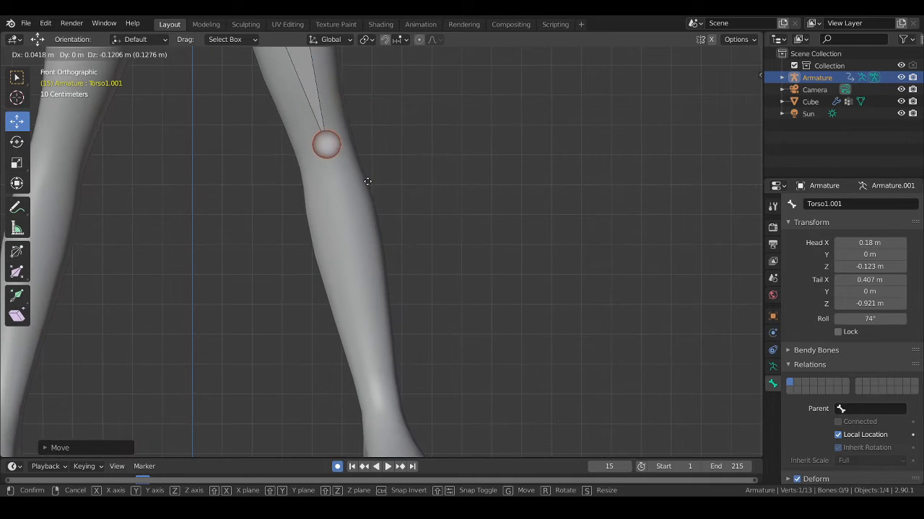
left_click(416, 459)
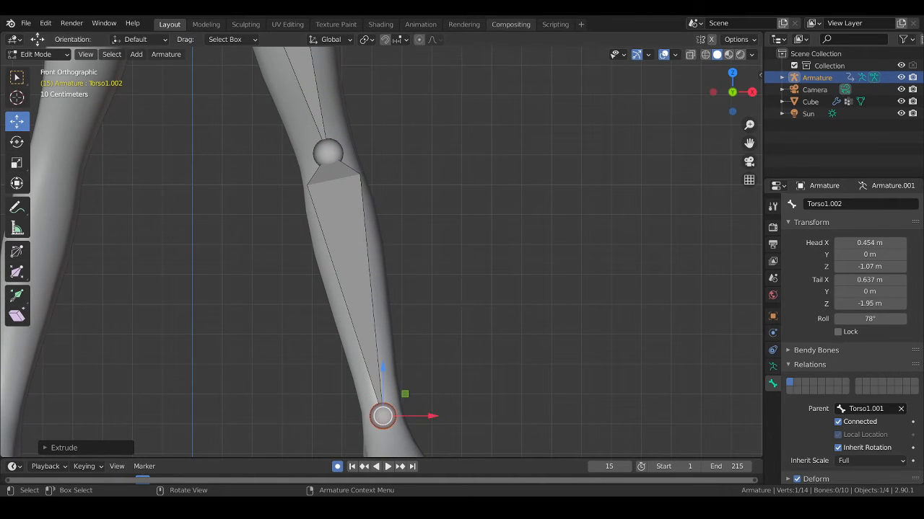
- Set Torso2 as the parent of the left thigh bone
scroll(472, 214, "down", 2)
scroll(472, 215, "up", 1)
middle_click_drag(422, 157, 454, 245, "shift")
left_click(342, 184)
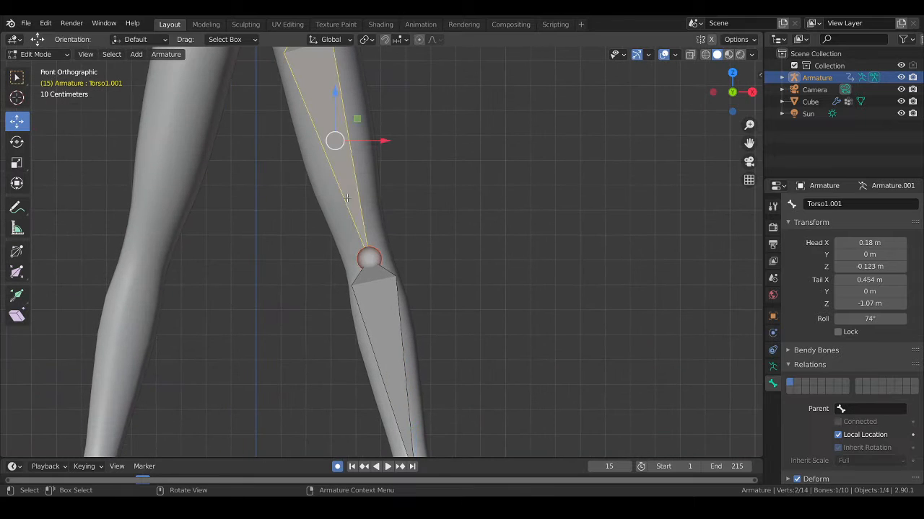
left_click(873, 409)
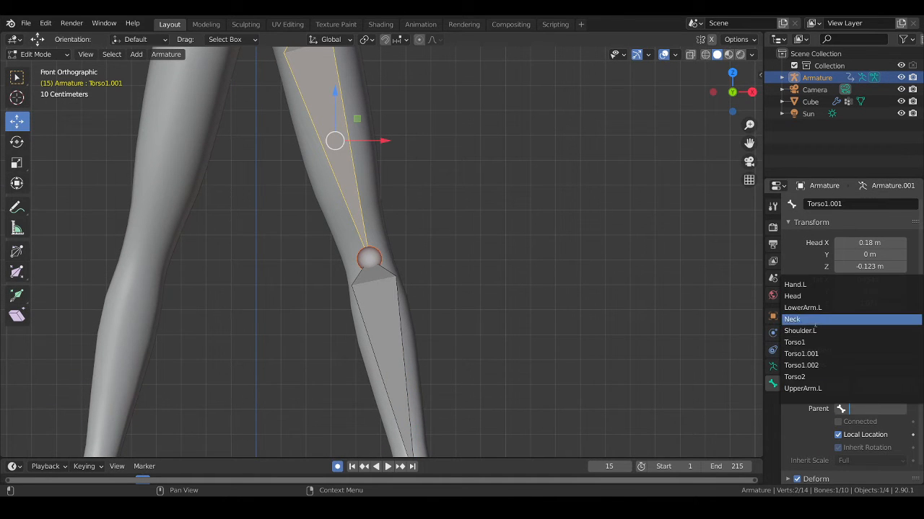
left_click(831, 366)
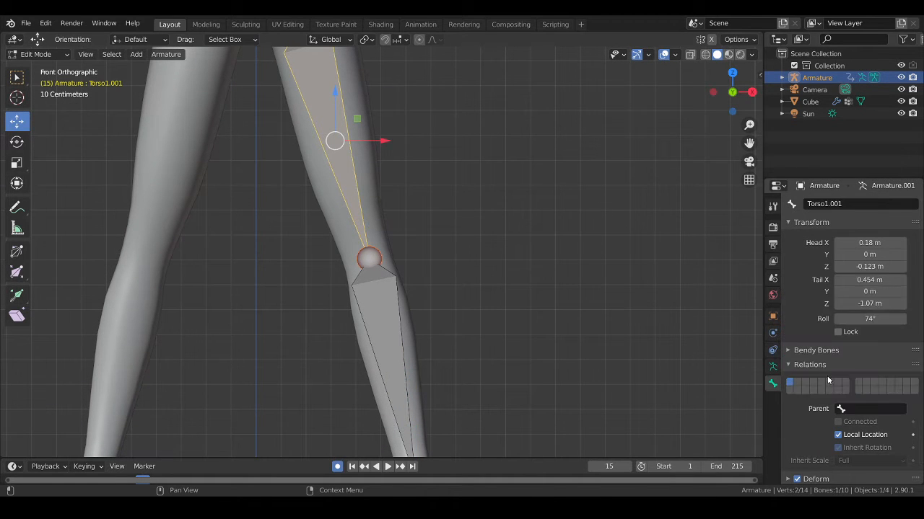
left_click(872, 408)
left_click(793, 377)
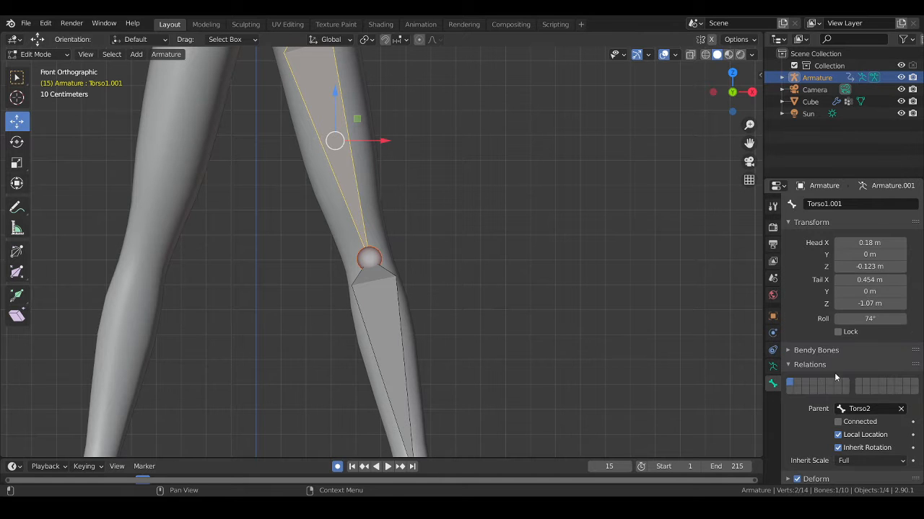
- Change the left thigh bone's parent to Torso1
scroll(443, 155, "down", 6)
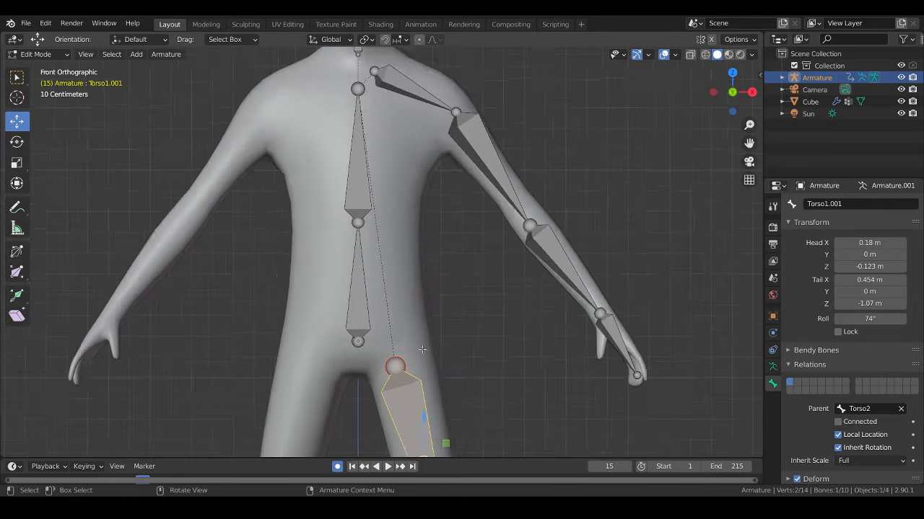
scroll(470, 219, "up", 3)
middle_click_drag(469, 219, 466, 187, "shift")
left_click(850, 205)
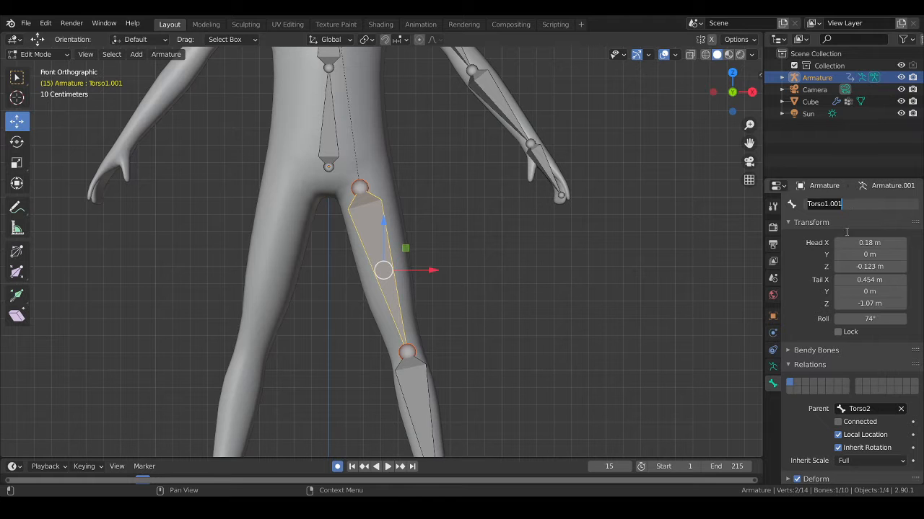
left_click(897, 410)
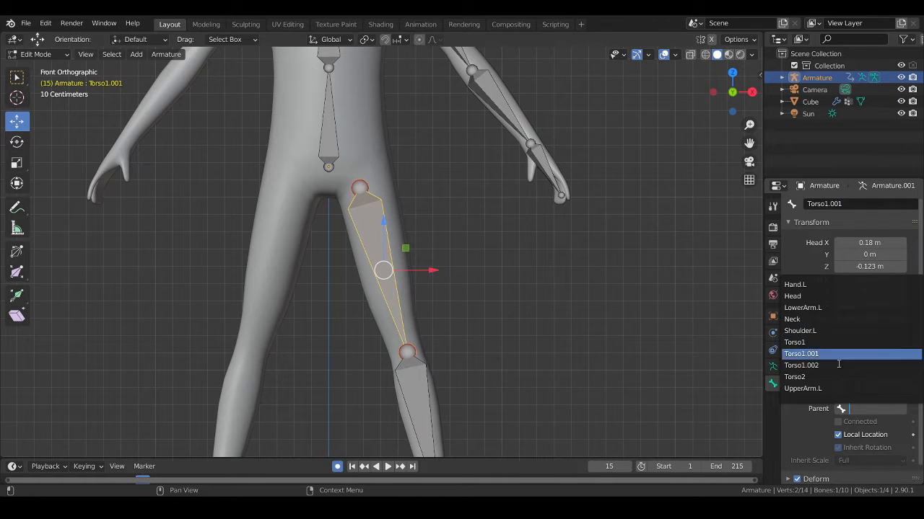
left_click(859, 342)
- Rename the left thigh bone as UpperLeg.L
left_click(842, 207)
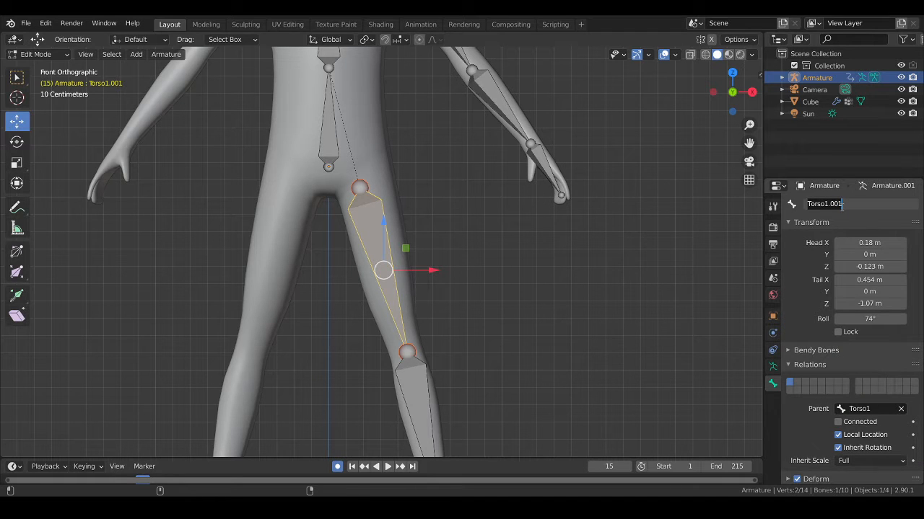
key("BackSpace")
type("UpperLeg.L")
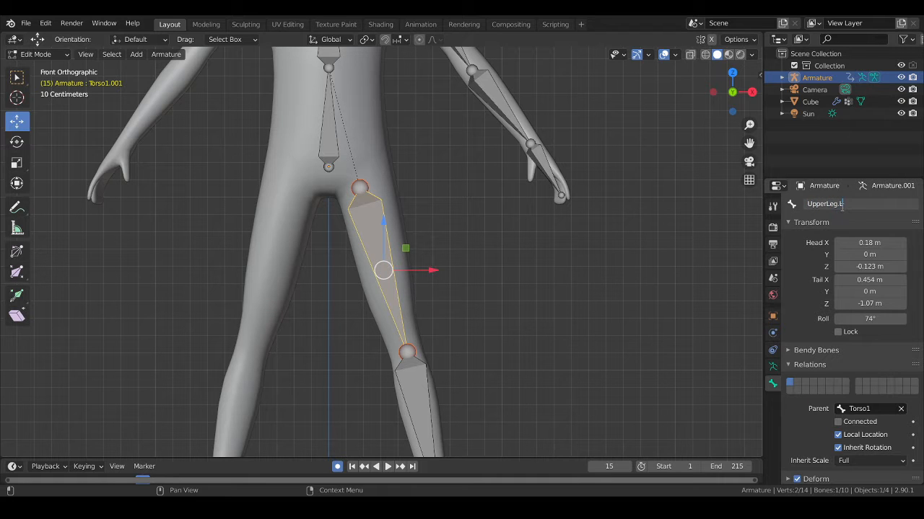
key("Return")
- Rename the bone in the left shin as LowerLeg.L
left_click(417, 404)
double_click(837, 204)
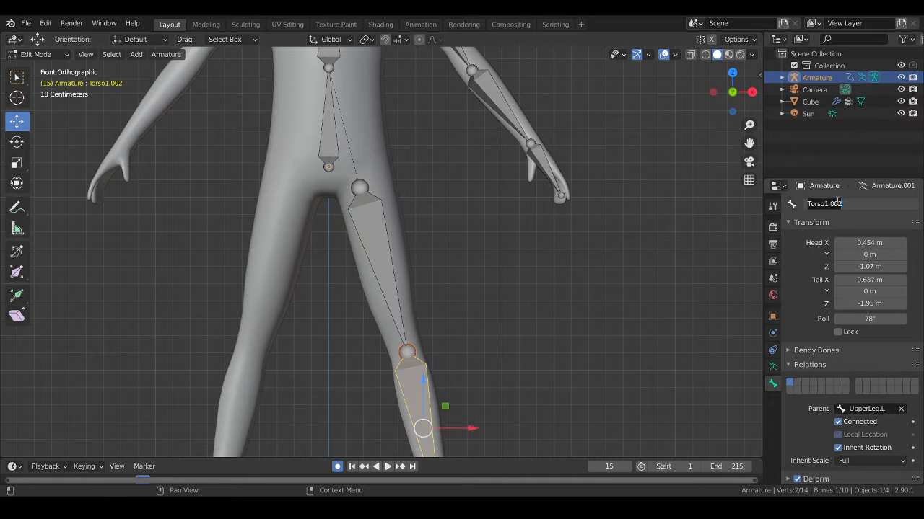
type(":pw")
type("Lower")
type("Leg.L")
key("Return")
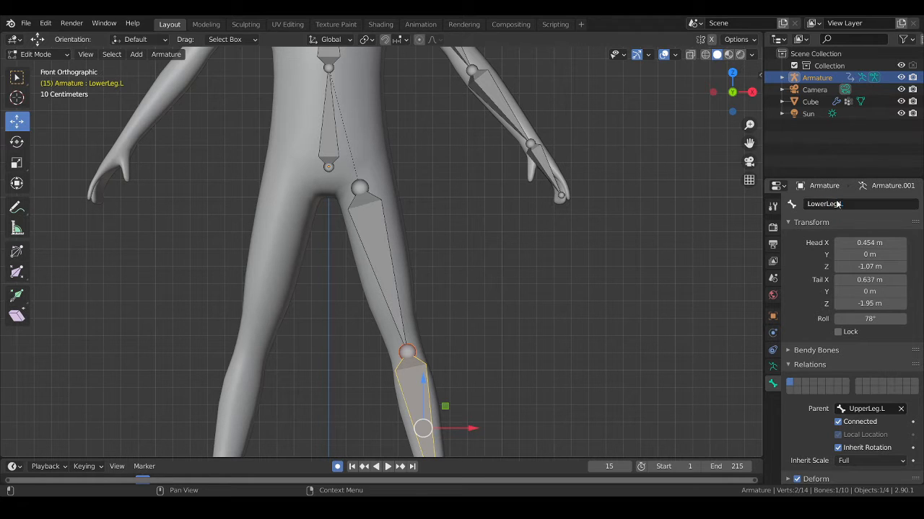
middle_click_drag(522, 327, 433, 48, "shift")
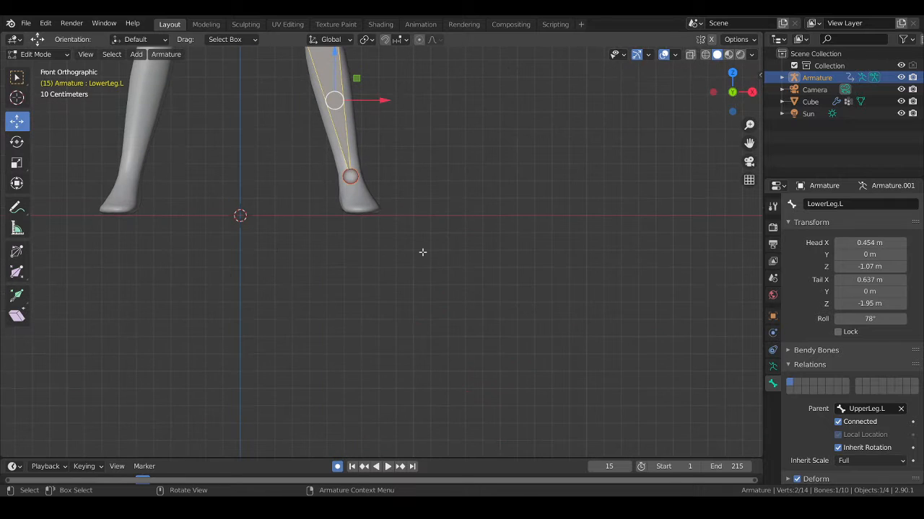
- In the right side view, shift the left ankle joint to about Y 0.178 m and the knee joint to about Y 0.134 m
key("KP_3")
scroll(367, 165, "down", 2)
middle_click_drag(380, 186, 400, 269, "shift")
scroll(399, 269, "down", 2)
middle_click_drag(400, 269, 399, 368, "shift")
scroll(349, 249, "up", 1)
left_click(354, 397)
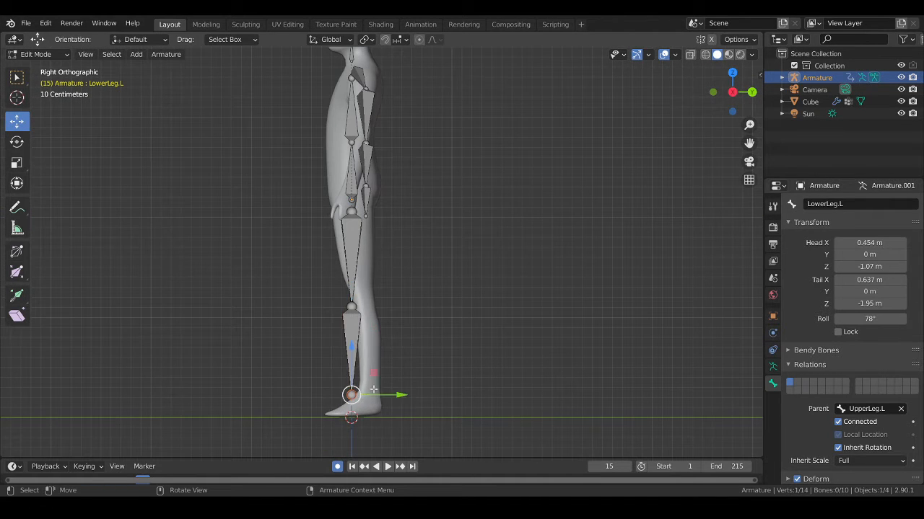
left_click_drag(378, 396, 397, 395)
left_click(352, 307)
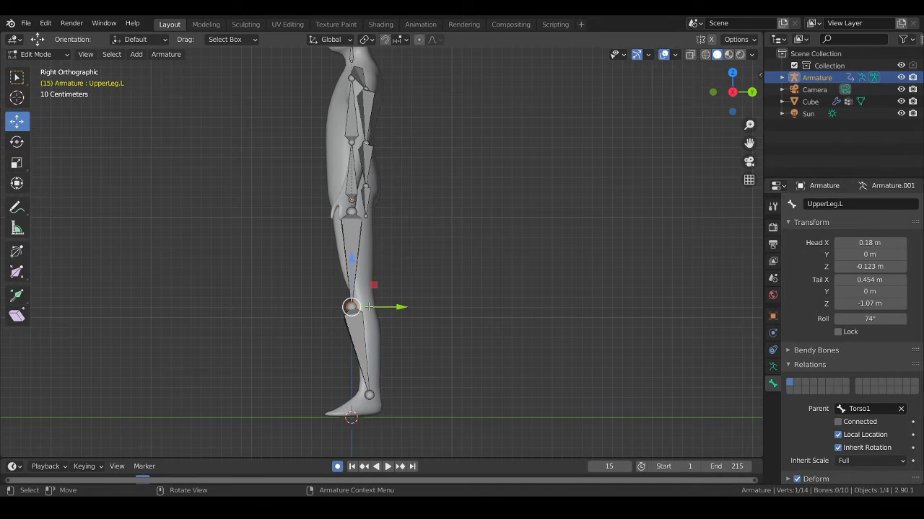
left_click_drag(382, 309, 394, 308)
- Move the left hand tip, wrist and elbow joints forward along Y, placing the wrist near Y 0 m and the elbow at about 0.094 m
scroll(376, 280, "up", 3)
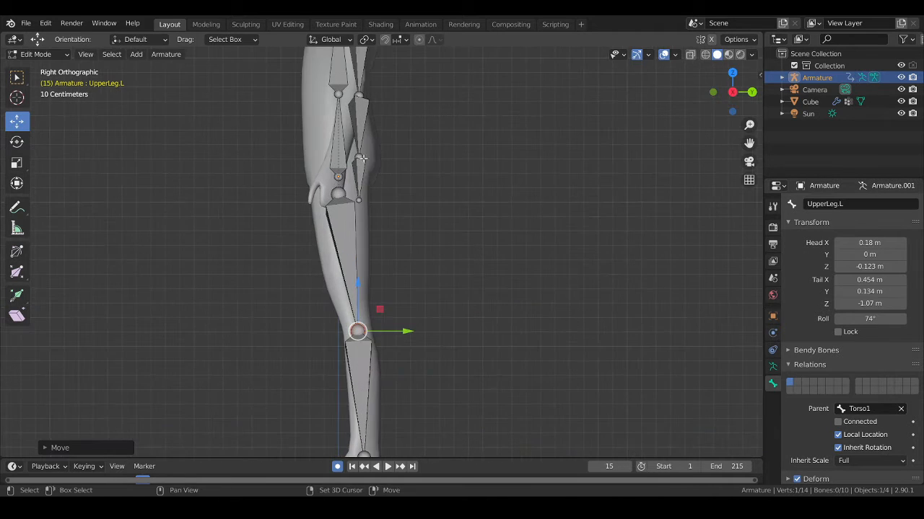
scroll(376, 280, "up", 1)
left_click(374, 287)
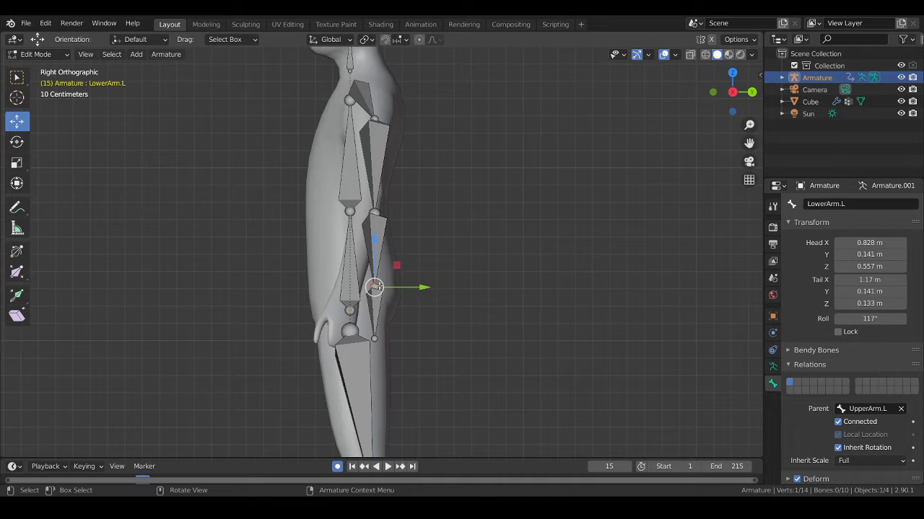
left_click(378, 337)
left_click_drag(408, 337, 373, 336)
left_click(375, 287)
left_click_drag(408, 287, 381, 287)
left_click(374, 213)
left_click_drag(401, 216, 393, 217)
- Shift the left shoulder bone along Y so its head sits at about 0.087 m and its tail at about 0.13 m
middle_click_drag(411, 187, 404, 331, "shift")
left_click(351, 234)
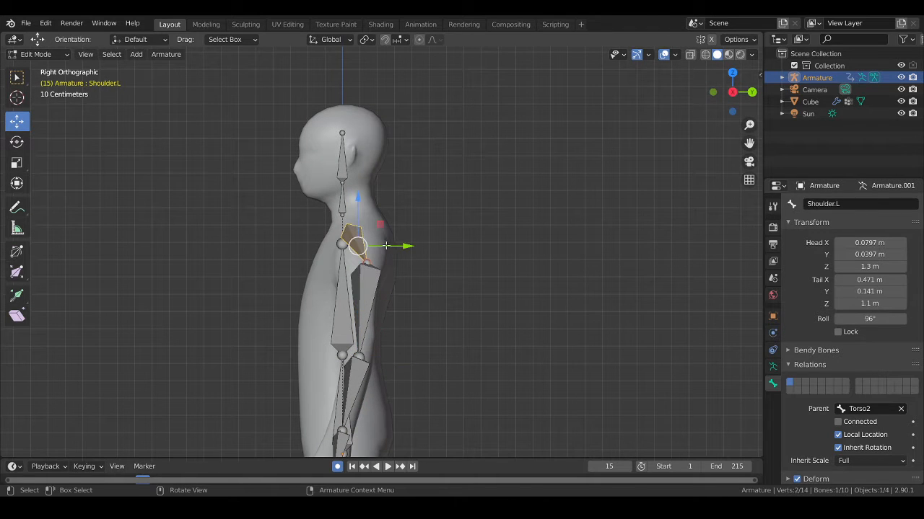
mouse_move(389, 246)
left_mouse_down()
mouse_move(397, 247)
mouse_move(388, 264)
left_mouse_up()
left_click(373, 263)
scroll(508, 290, "down", 2)
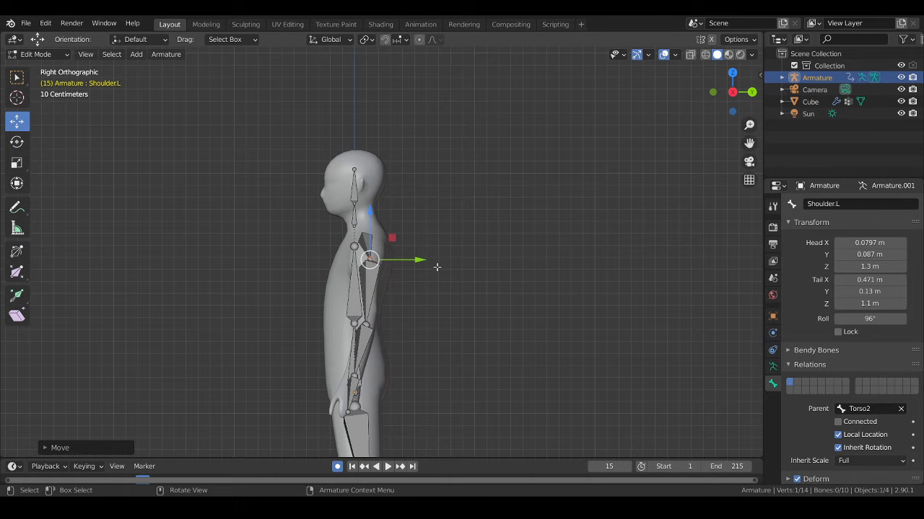
- Extrude two foot bones from the left ankle joint: about 0.28 m to the ball of the foot, and about 0.16 m to the toes
middle_click_drag(421, 396, 497, 331)
middle_click_drag(451, 299, 365, 189)
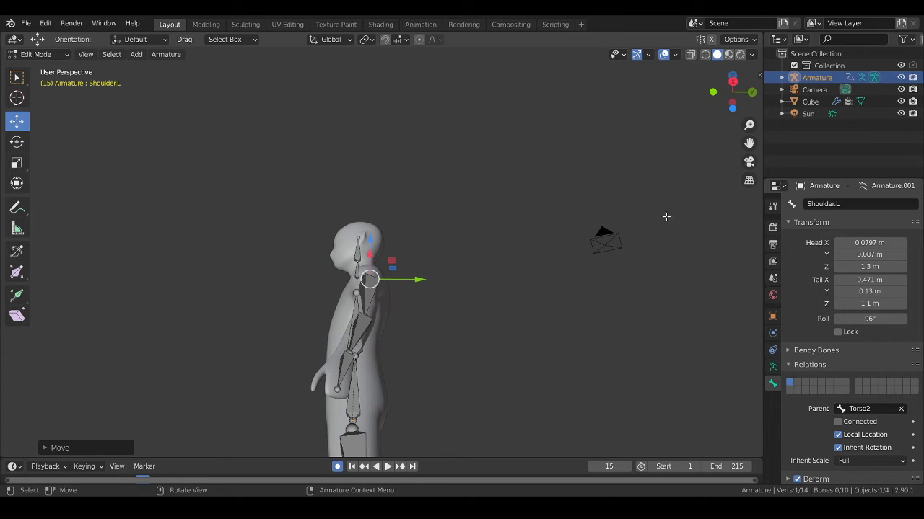
middle_click_drag(544, 241, 574, 253)
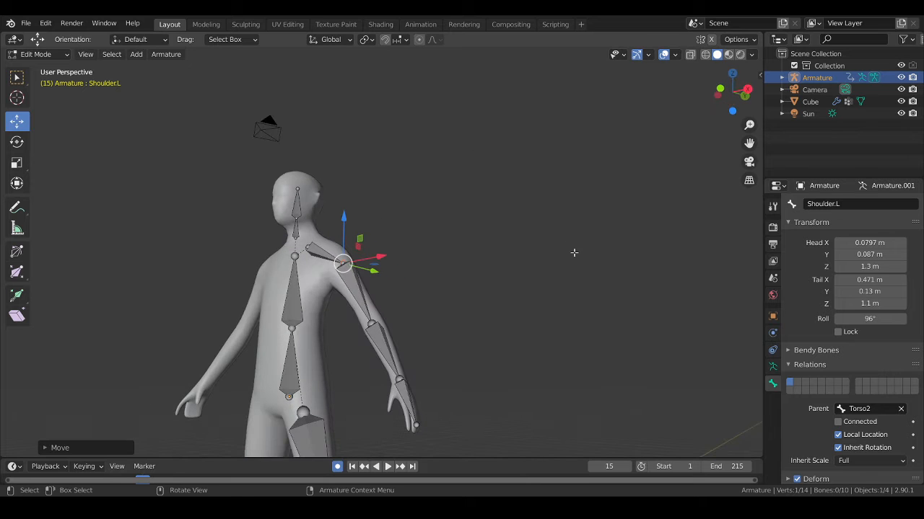
key("KP_1")
key("KP_3")
middle_click_drag(597, 324, 487, 415, "shift")
scroll(510, 393, "up", 2)
scroll(525, 269, "up", 2)
middle_click_drag(529, 375, 486, 364, "shift")
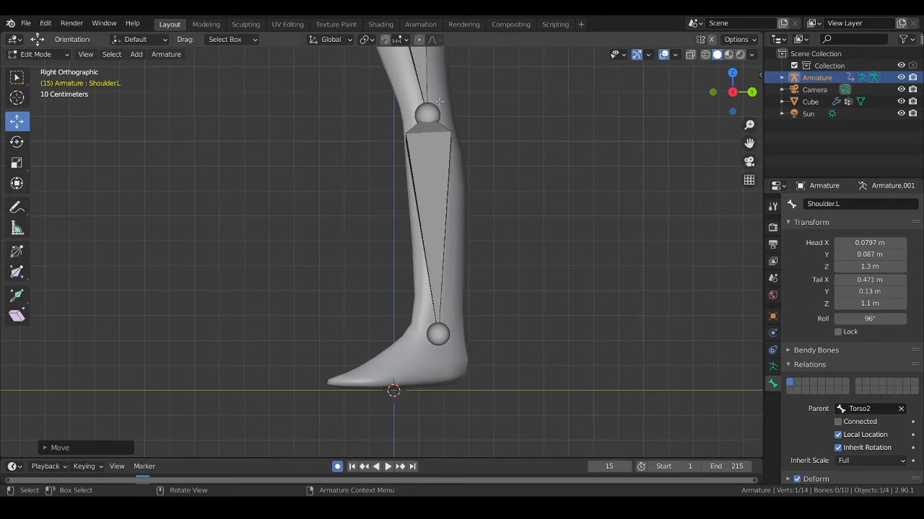
left_click(437, 336)
key("e")
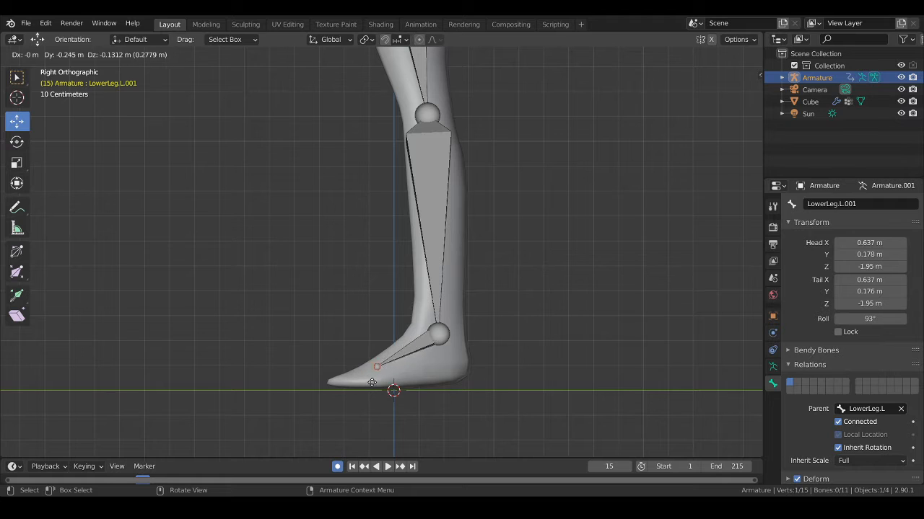
left_click(371, 383)
key("e")
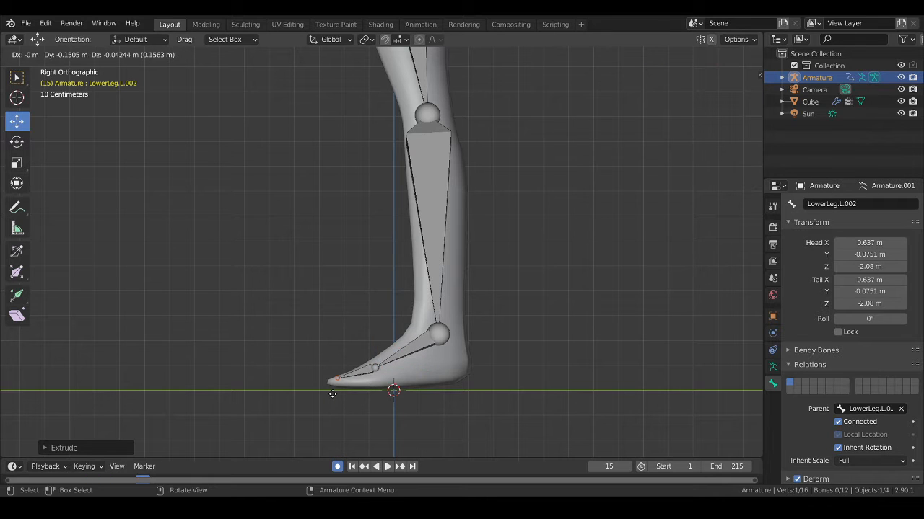
left_click(333, 393)
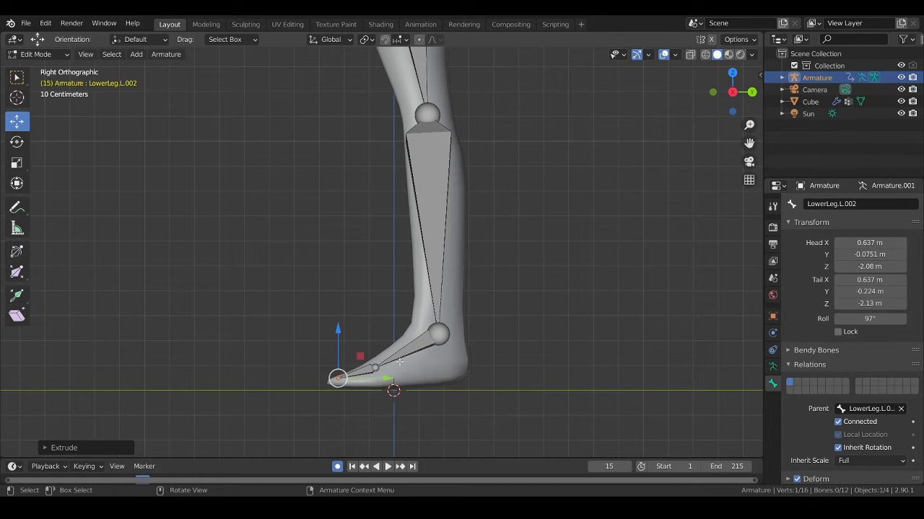
left_click(438, 335)
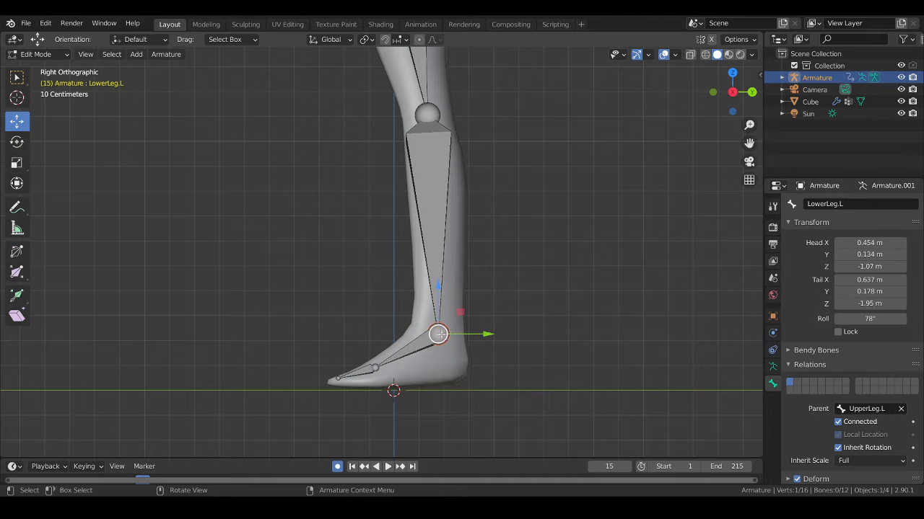
key("g")
key("z")
left_click(441, 347)
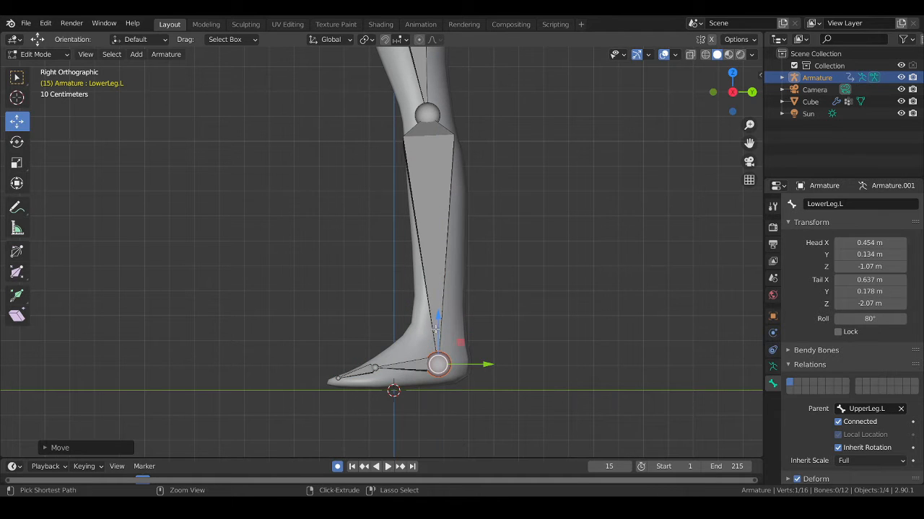
key("ctrl+z")
- Move the left ankle joint slightly up and forward, to about Y 0.151 m and Z -1.94 m
key("g")
key("z")
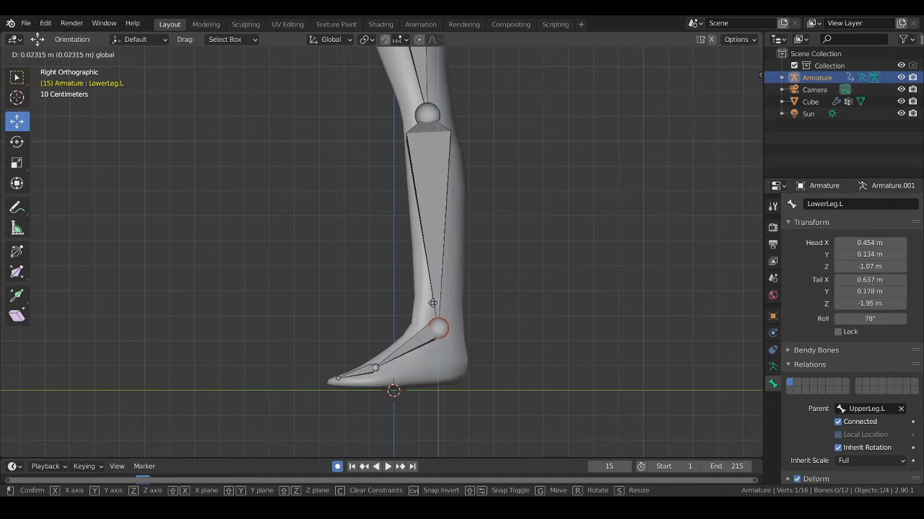
left_click(438, 307)
left_click_drag(455, 332, 448, 334)
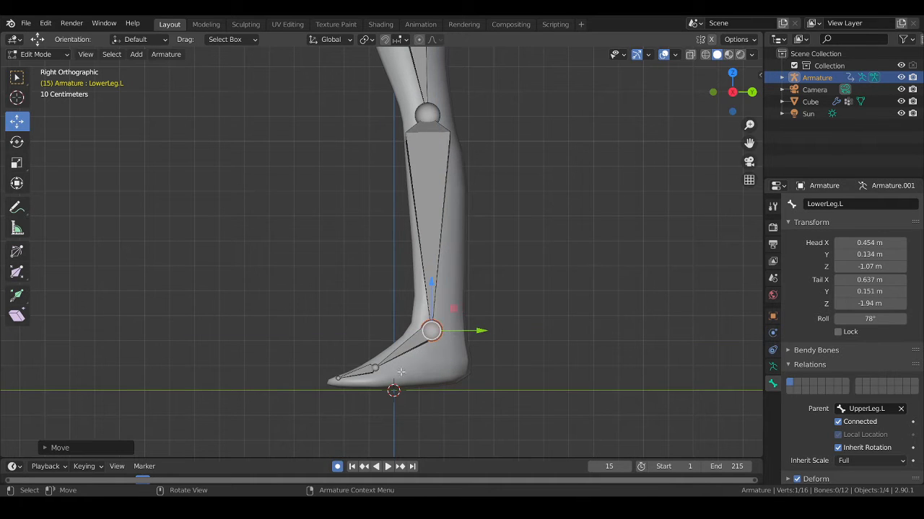
- Rename the bone between the left ankle and the ball of the foot as UpperFoot.L
left_click(404, 355)
left_click(861, 202)
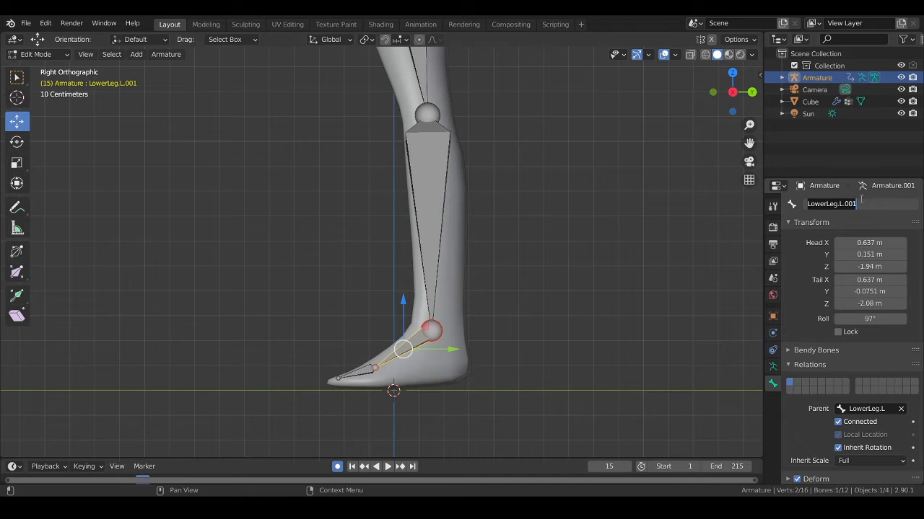
type("U")
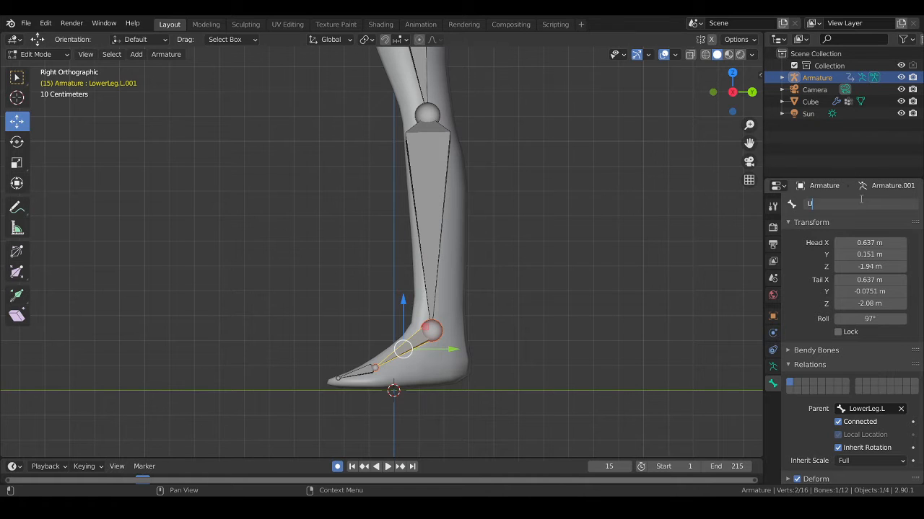
type("pperFe")
type("ot.L")
key("Return")
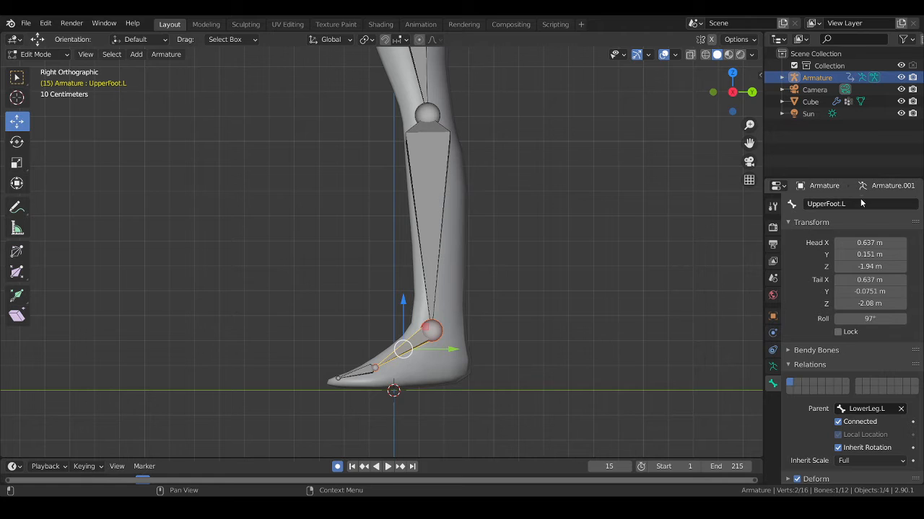
- Rename the left toe bone as LowerFoot.L
left_click(352, 376)
double_click(869, 203)
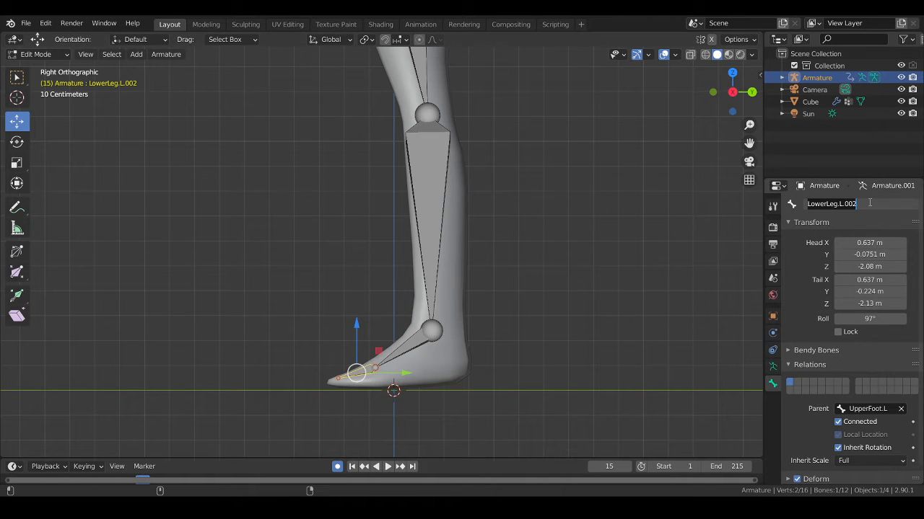
type("LowerFo")
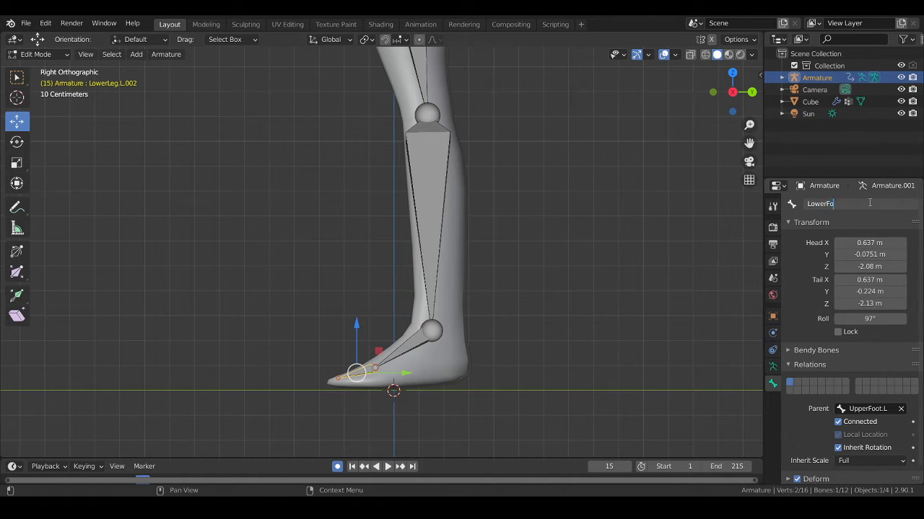
type("ot.L")
key("Return")
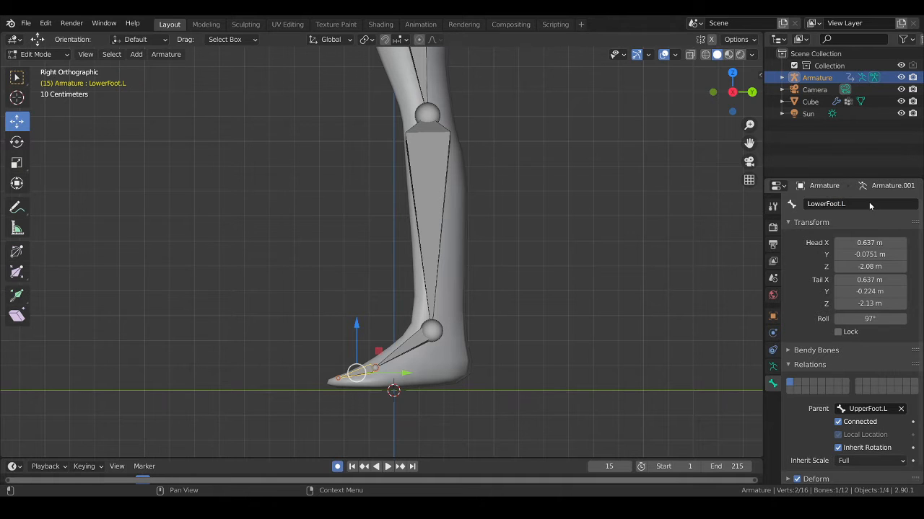
- Try box-selecting the left leg bones and then the whole left arm and leg in the front view
scroll(246, 238, "down", 3)
middle_click_drag(246, 238, 440, 245)
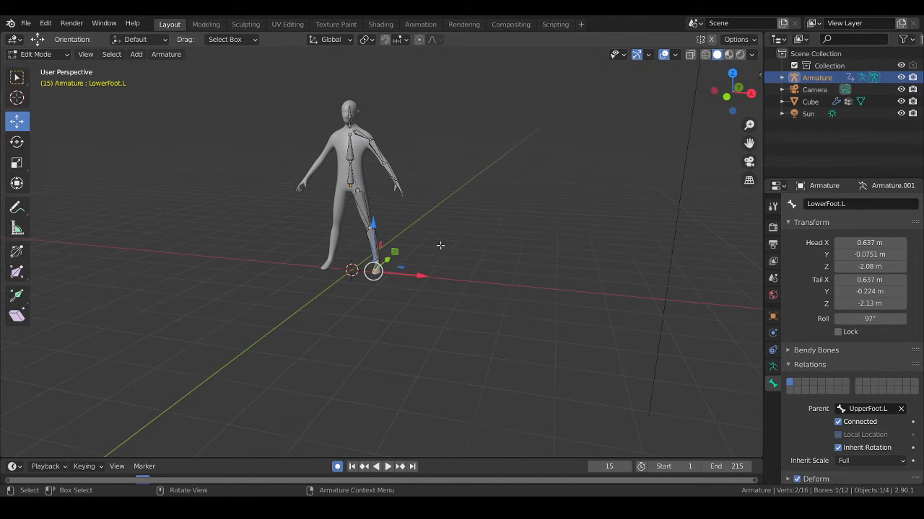
key("KP_1")
scroll(439, 245, "up", 6)
scroll(437, 217, "down", 2)
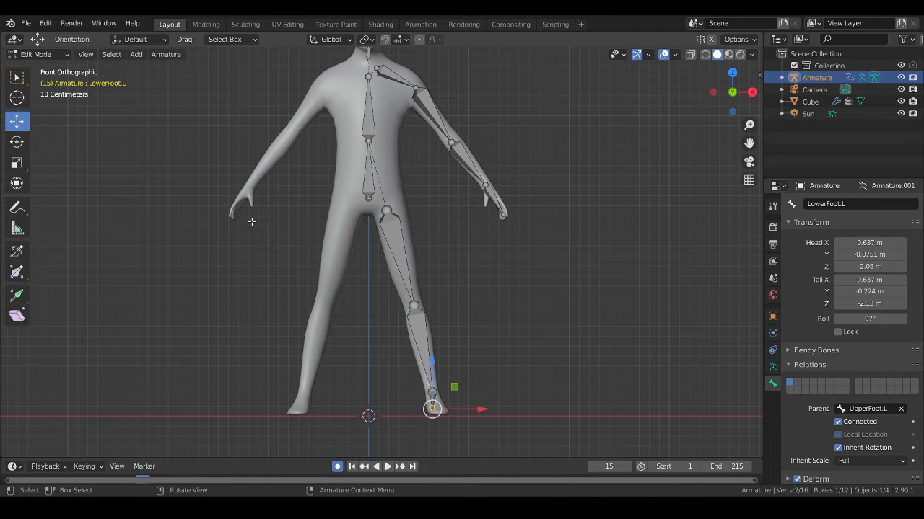
scroll(399, 249, "down", 1)
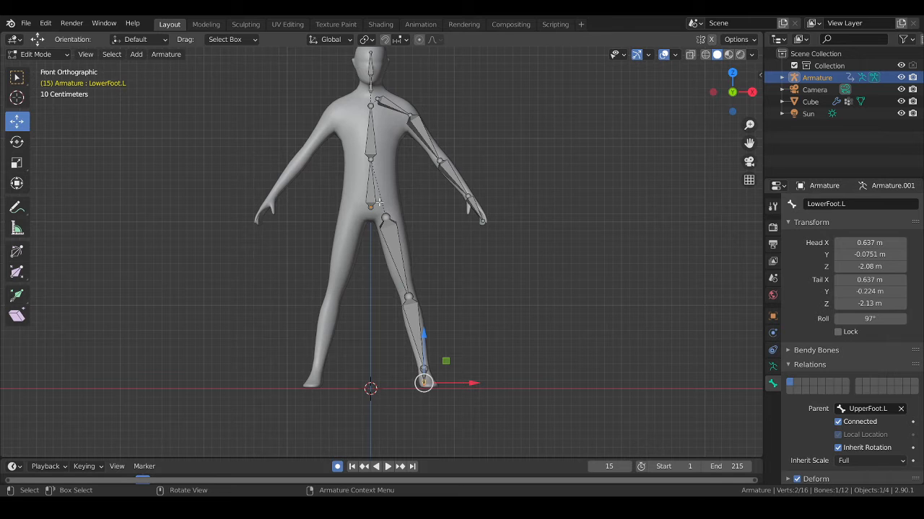
left_click_drag(378, 202, 554, 459)
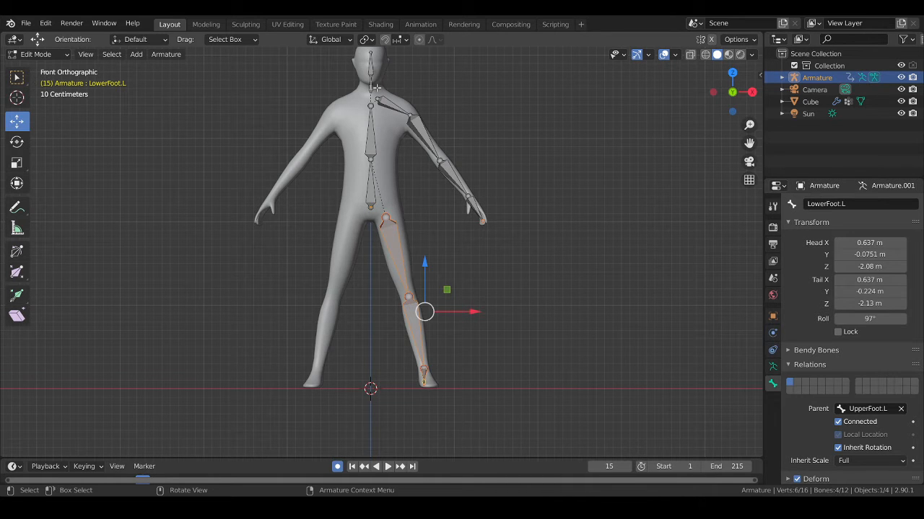
left_click_drag(375, 87, 613, 376)
left_click(524, 113)
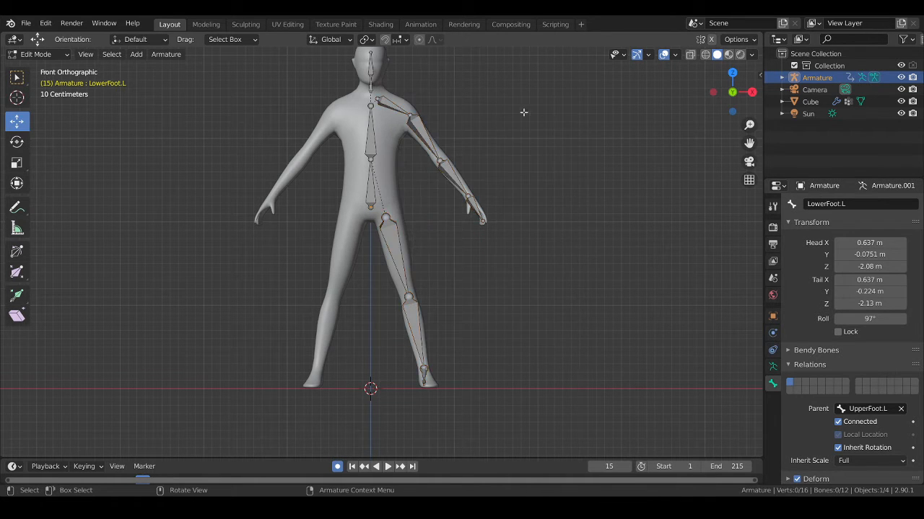
left_click_drag(496, 84, 684, 390)
left_click_drag(376, 87, 546, 409)
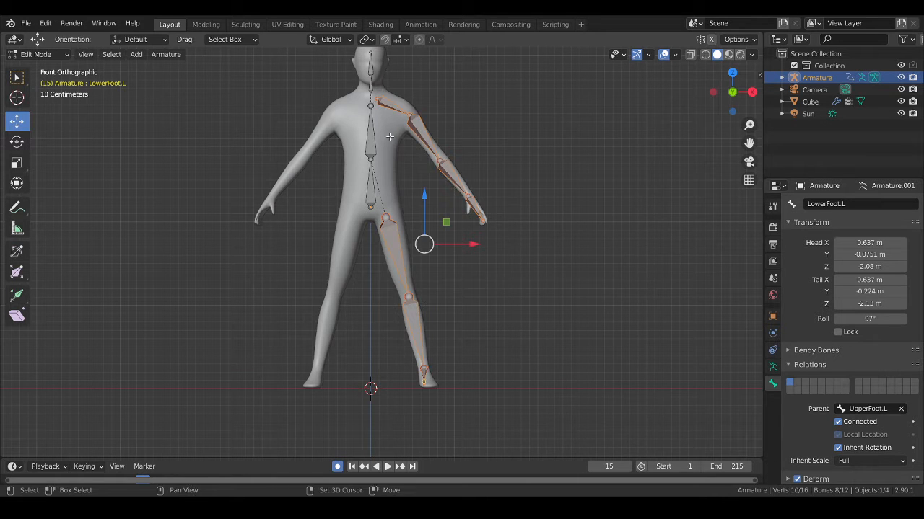
- Select the left hand, arm, shoulder and leg bones one at a time, adding the foot bones with a selection box
left_click(517, 214)
left_click(480, 211)
left_click(455, 178)
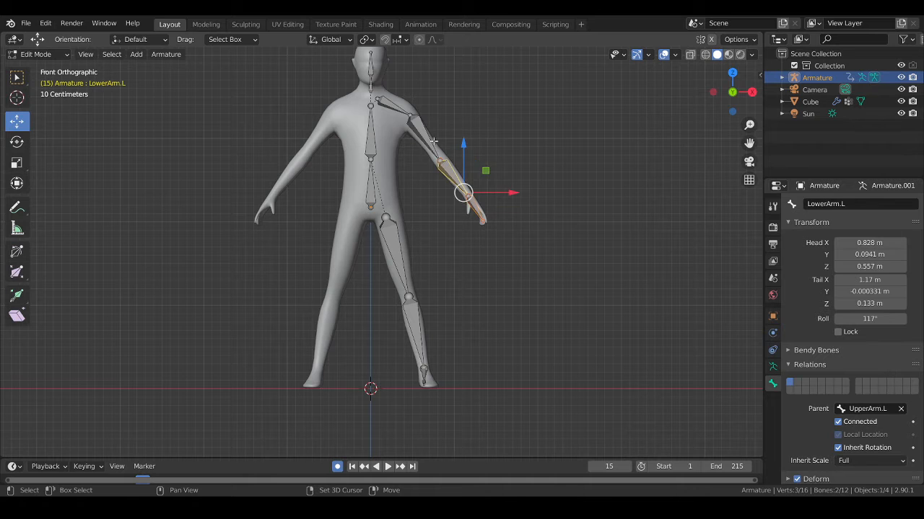
left_click(433, 141)
left_click(386, 107, "shift")
left_click(390, 247, "shift")
left_click(414, 327, "shift")
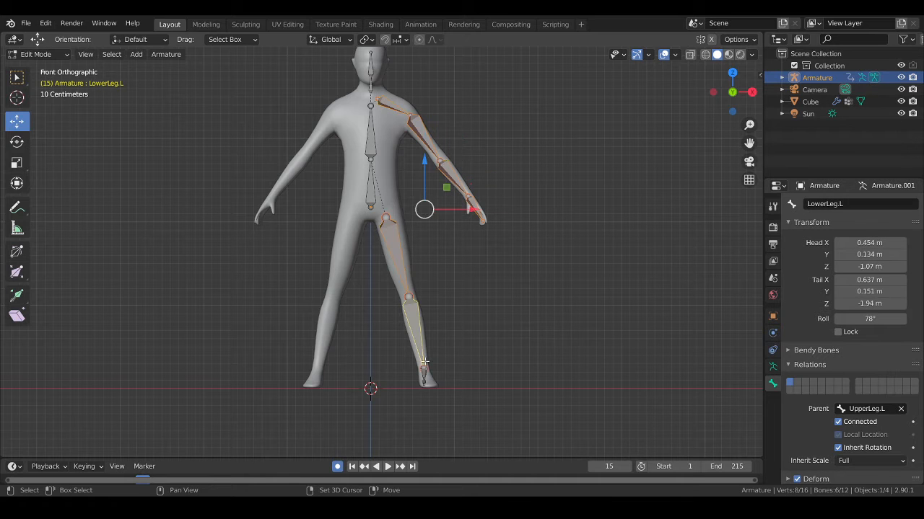
left_click_drag(398, 346, 470, 431)
- Box-select all bones of the left arm and leg and symmetrize them to the character's right side, then clear the selection
left_click_drag(380, 91, 581, 458)
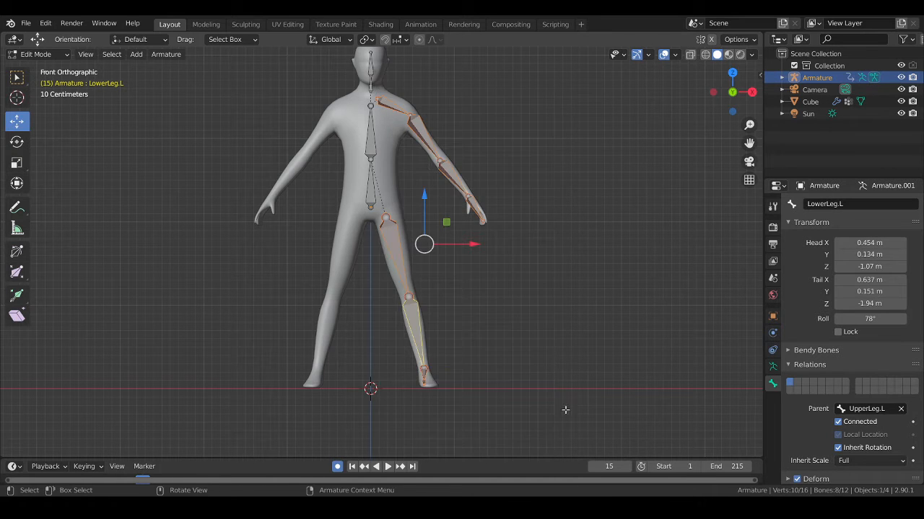
right_click(396, 234)
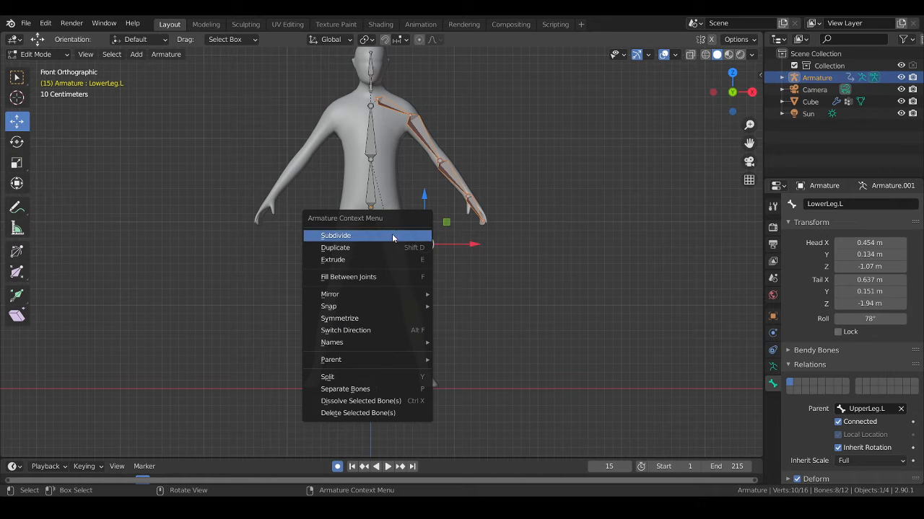
left_click(362, 320)
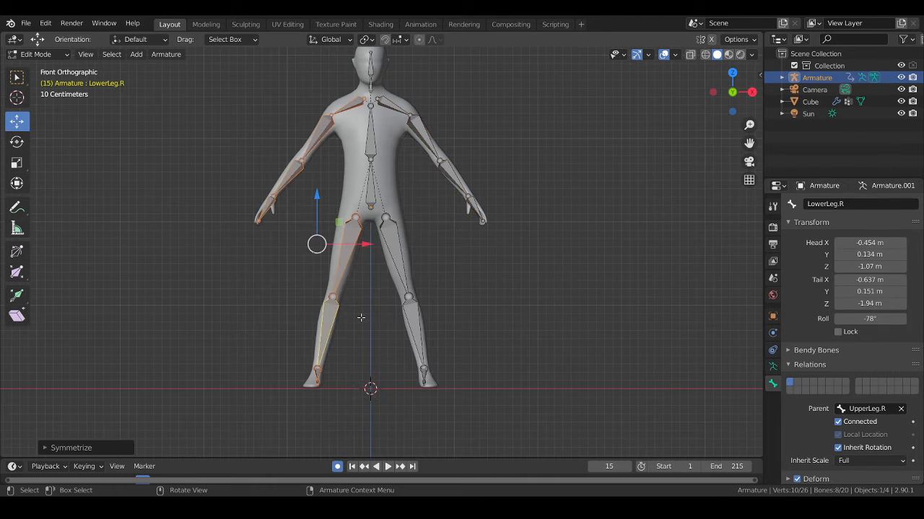
key("Tab")
key("Tab")
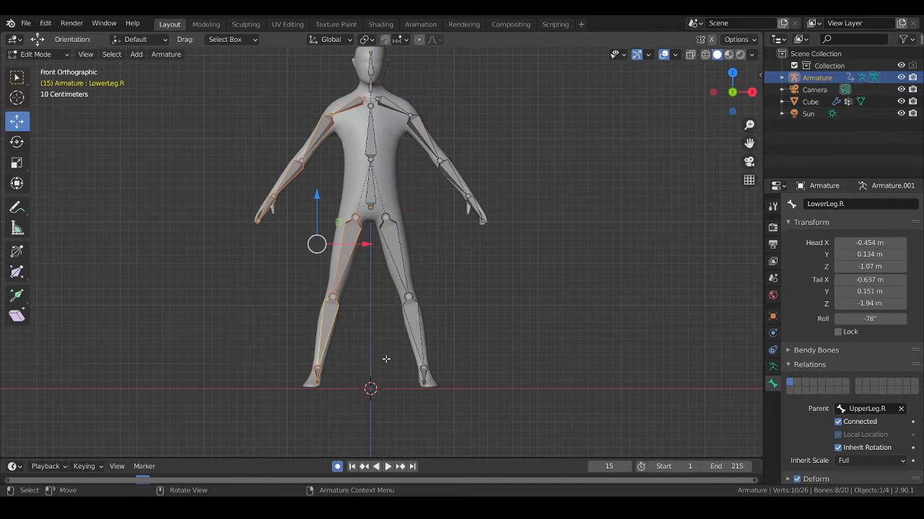
scroll(379, 364, "up", 1)
left_click(460, 217)
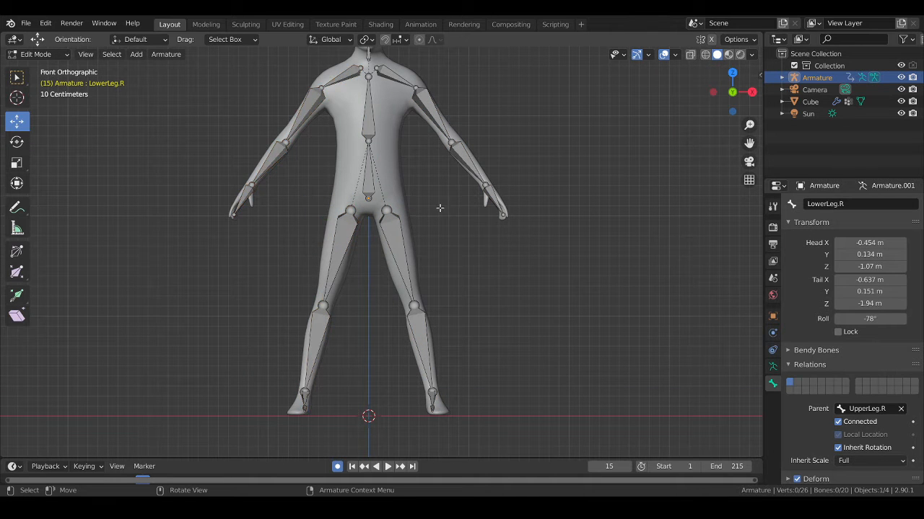
- Inspect the mirrored armature in a perspective view in Object Mode and Edit Mode, and box-select all its bones
middle_click_drag(409, 211, 442, 310, "shift")
key("Tab")
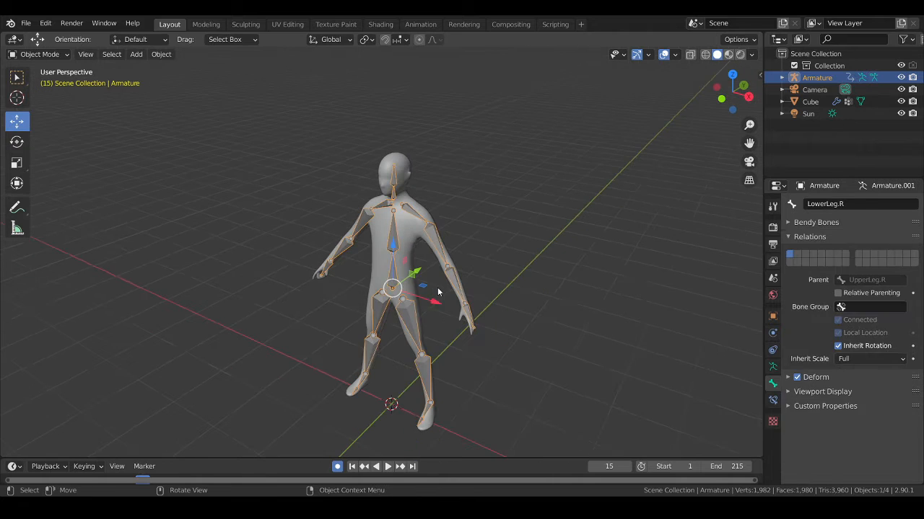
key("Tab")
scroll(444, 309, "down", 1)
scroll(439, 289, "up", 2)
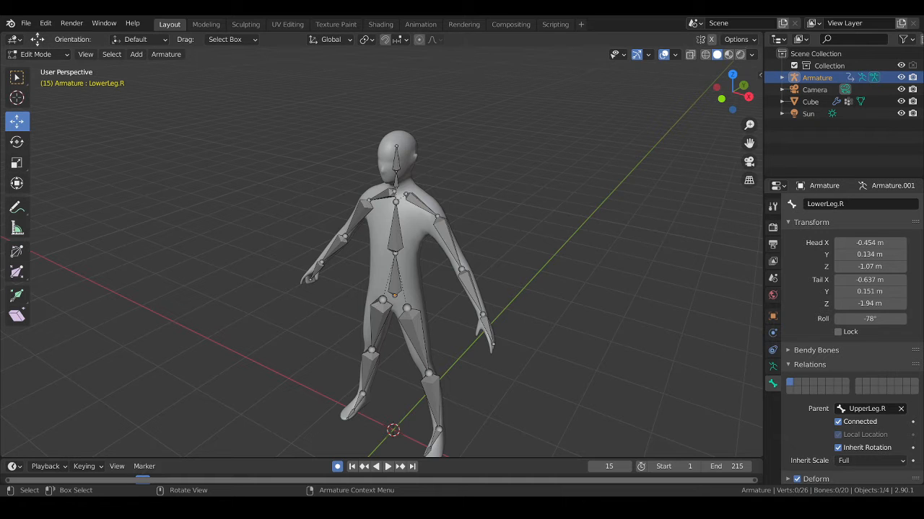
scroll(419, 278, "down", 2)
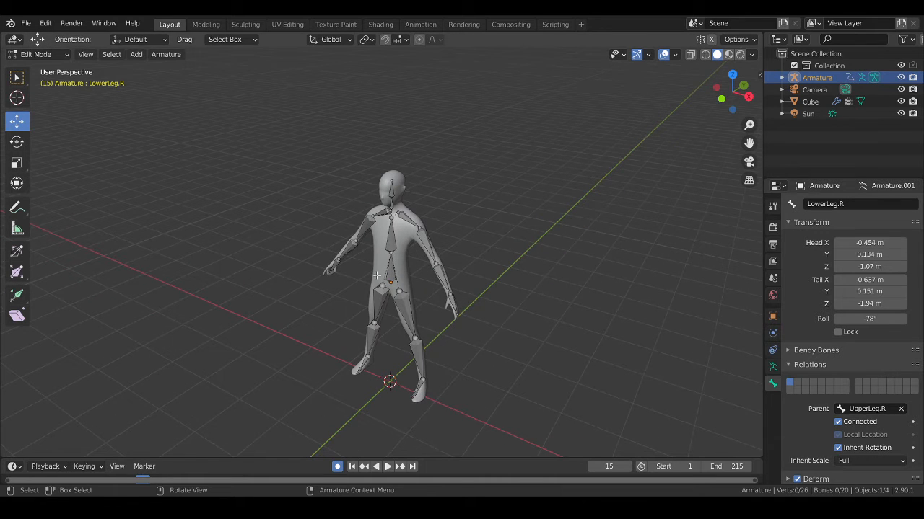
left_click_drag(330, 150, 612, 433)
left_click(303, 202)
left_click_drag(283, 169, 587, 450)
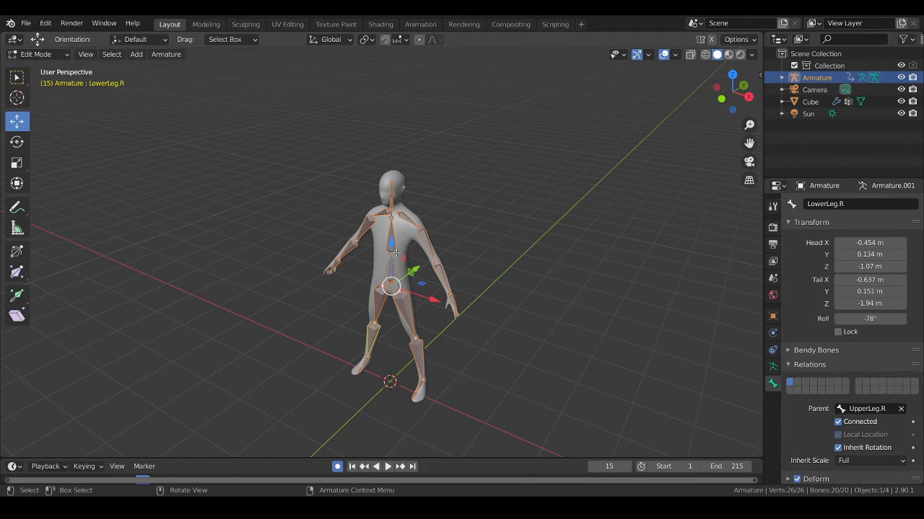
- Select the Torso2 bone on its own, followed by the Head bone
scroll(395, 251, "up", 2)
left_click(397, 195)
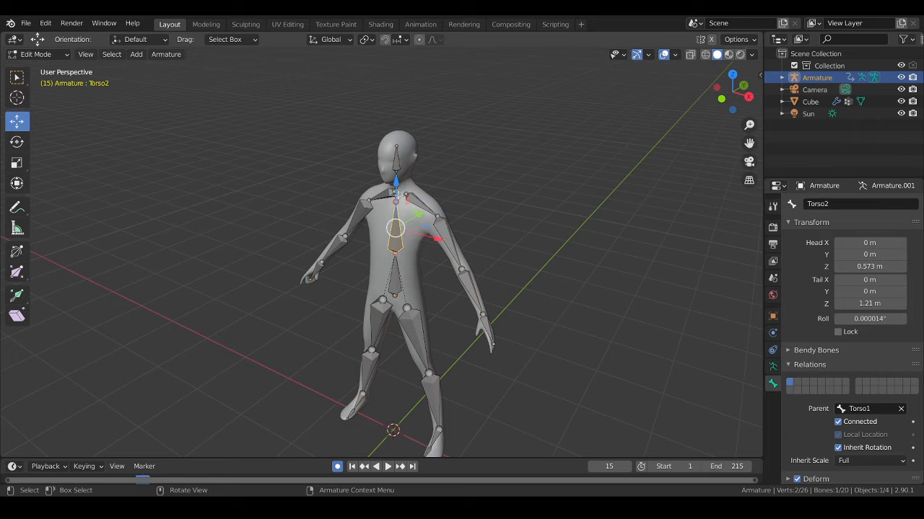
left_click(389, 157)
scroll(503, 121, "up", 1)
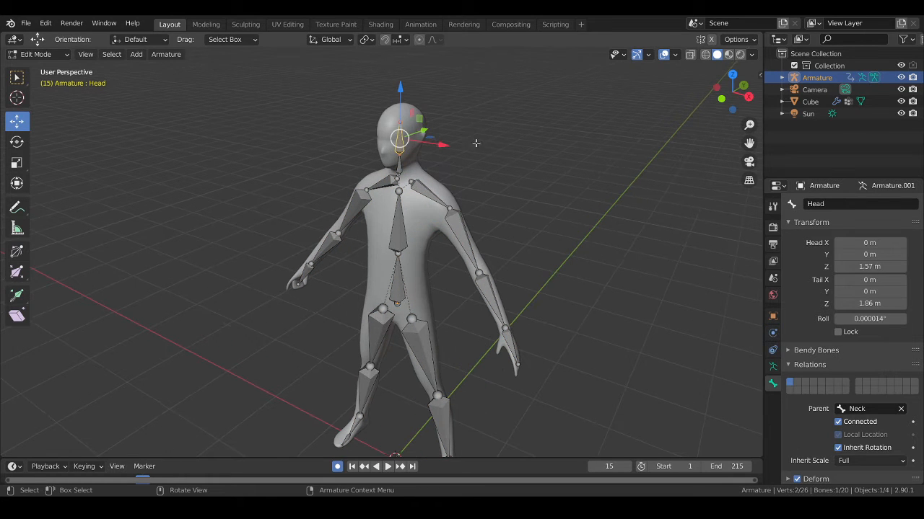
- Switch the armature from Edit Mode to Object Mode and clear the object selection
left_click(54, 57)
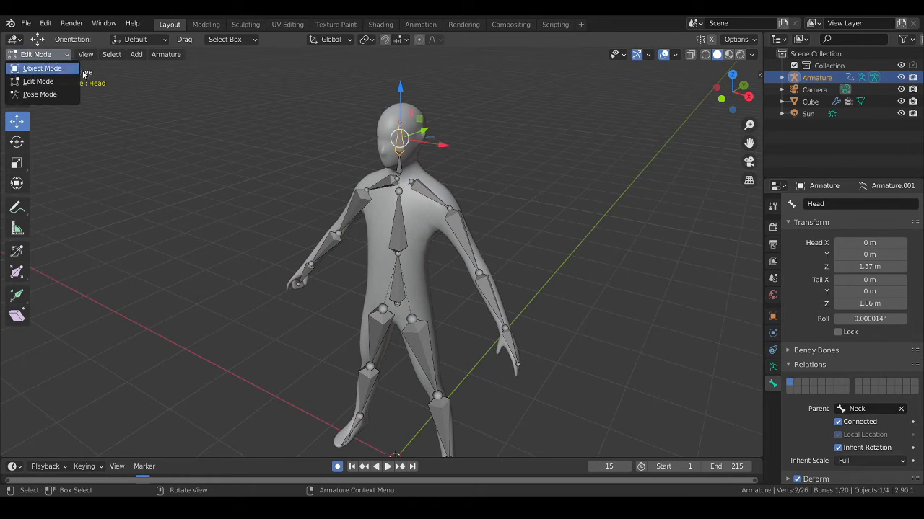
left_click(29, 66)
left_click_drag(391, 127, 330, 67)
key("ctrl+z")
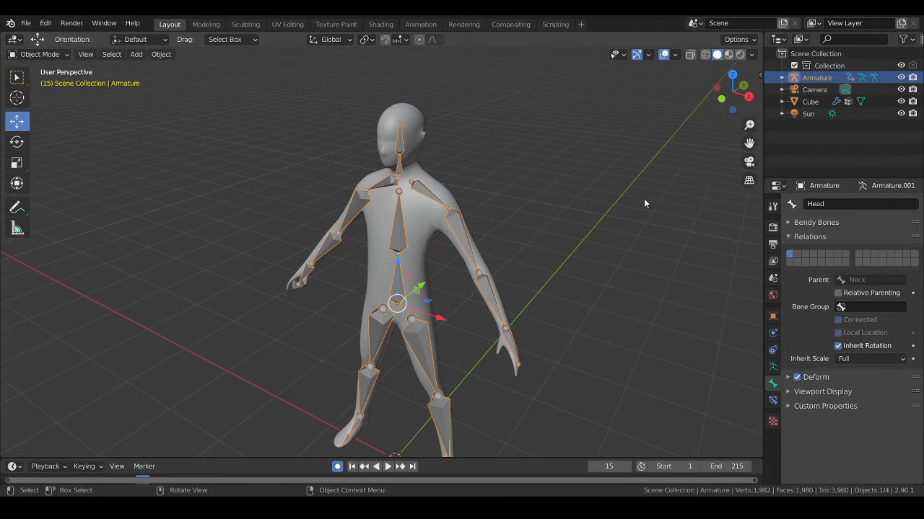
left_click(591, 208)
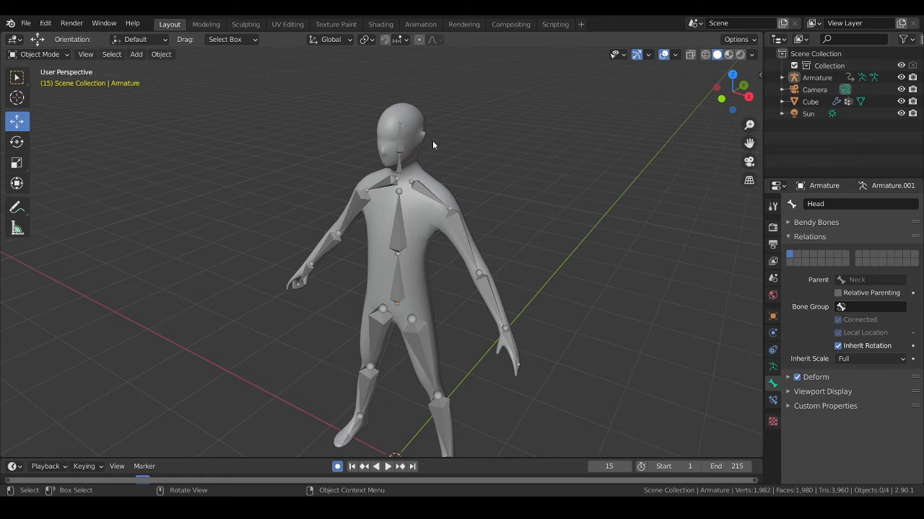
- Select the body mesh and the armature together, move both into Collection, and clear the selection
left_click(414, 136)
left_click(422, 217, "shift")
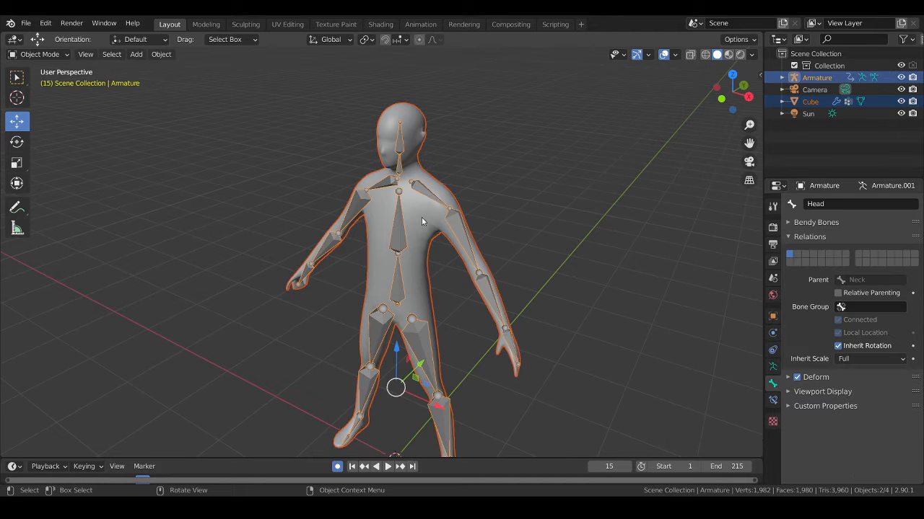
left_click(727, 141)
left_click(810, 102)
left_click(808, 77, "ctrl")
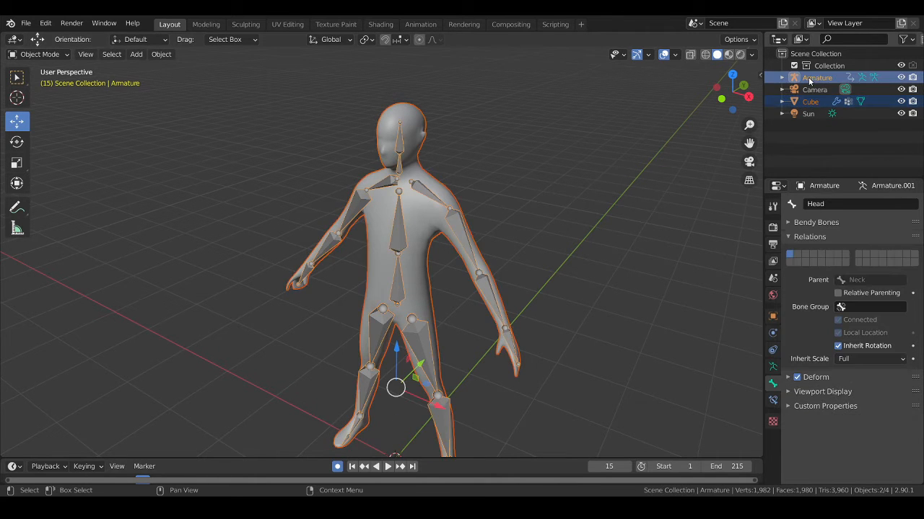
left_click_drag(808, 77, 817, 70)
left_click(640, 186)
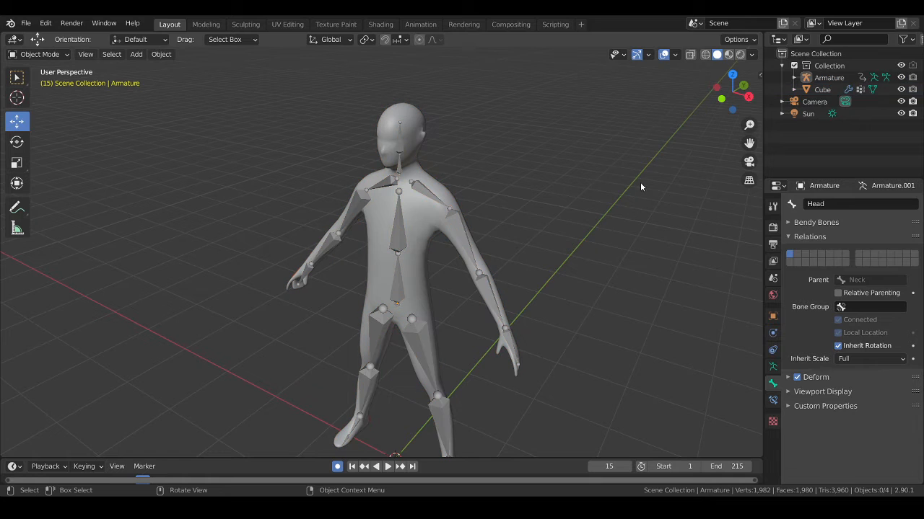
- Try to parent the armature to the body mesh with the Object parent type
left_click(426, 206)
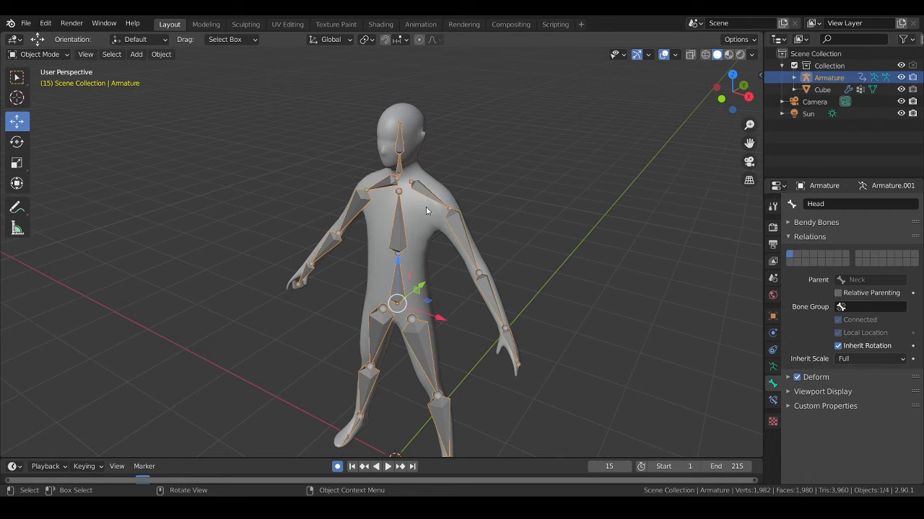
left_click(426, 210, "shift")
key("ctrl+p")
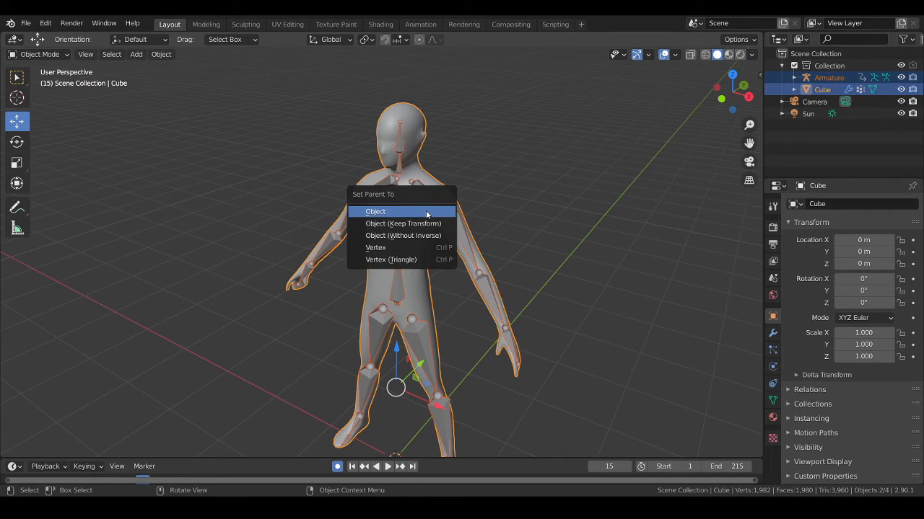
left_click(426, 211)
left_click(564, 215)
left_click(456, 228)
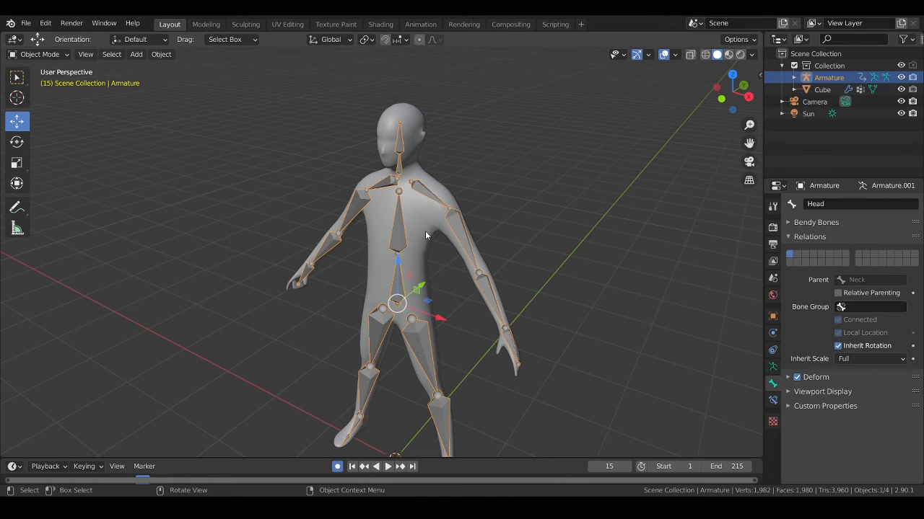
left_click(406, 233, "shift")
left_click(405, 234, "shift")
key("ctrl+p")
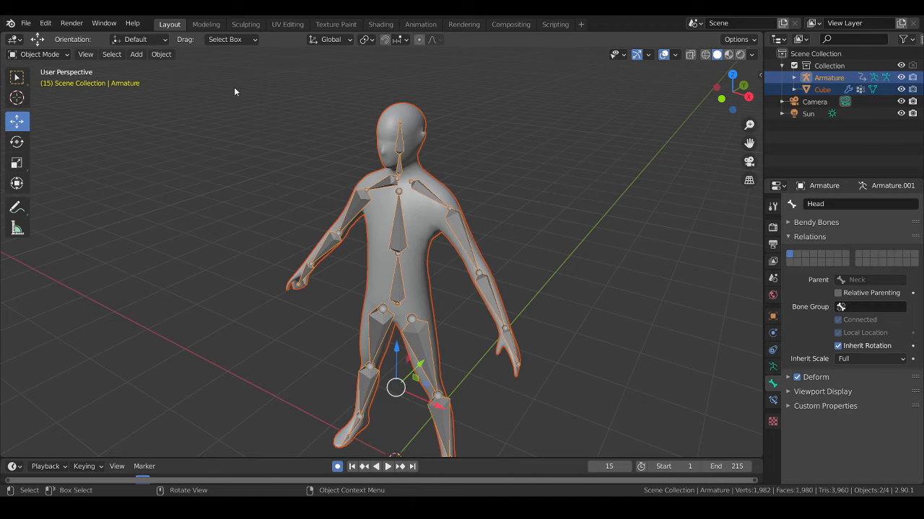
left_click(166, 64)
left_click(165, 58)
left_click(165, 58)
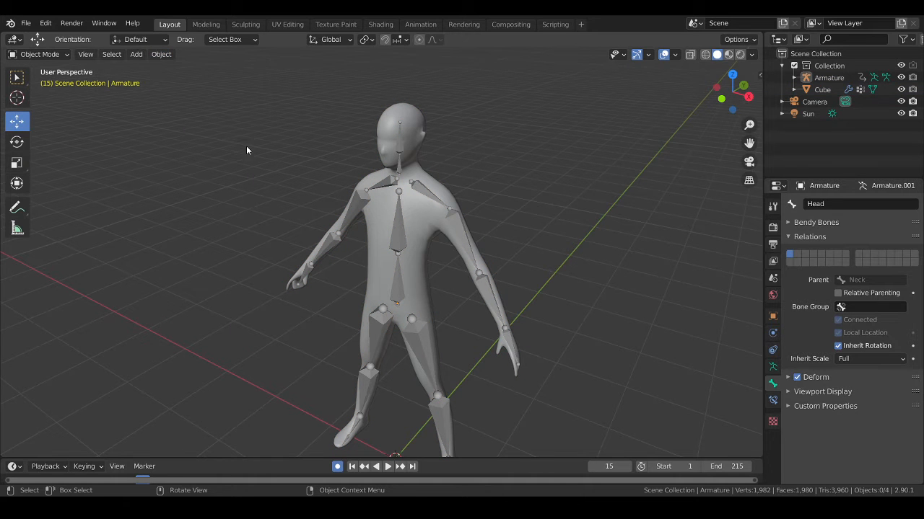
- Select the body mesh and the armature as the active object, and parent the mesh with Automatic Weights
left_click(416, 196)
left_click(403, 241, "shift")
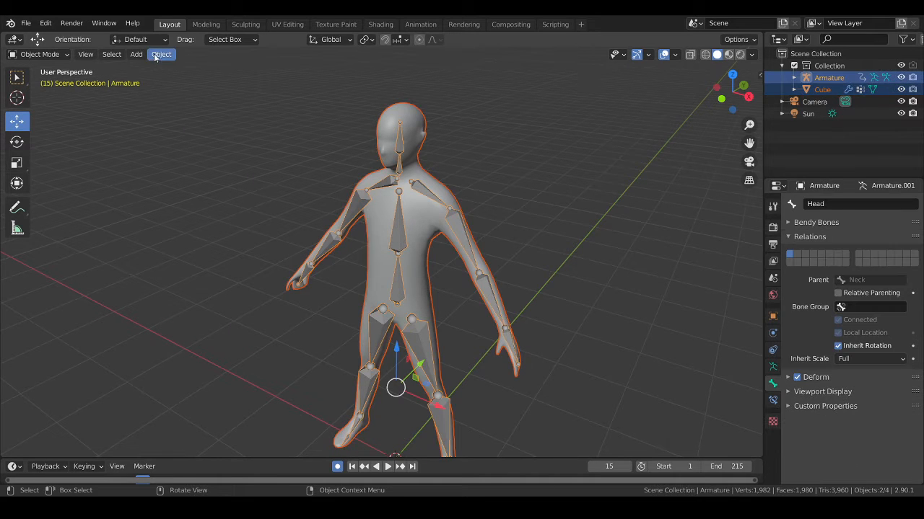
left_click(155, 56)
mouse_move(204, 216)
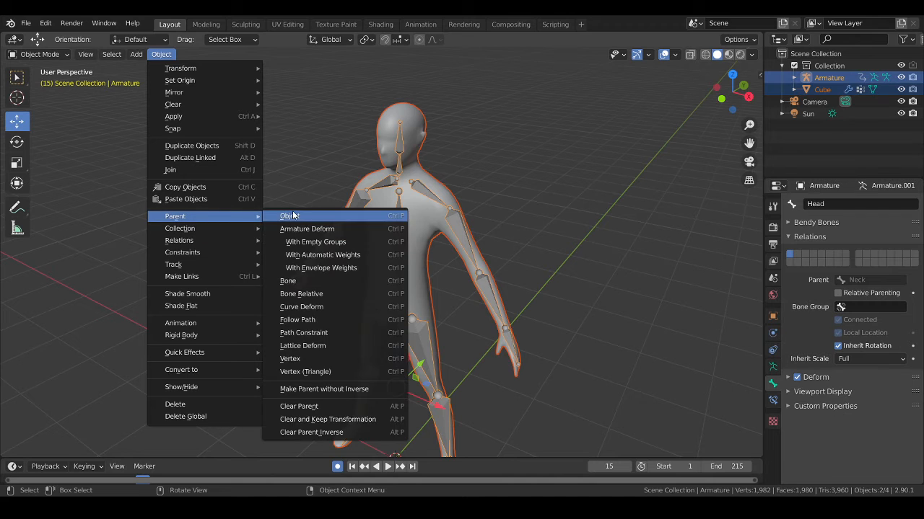
left_click(334, 256)
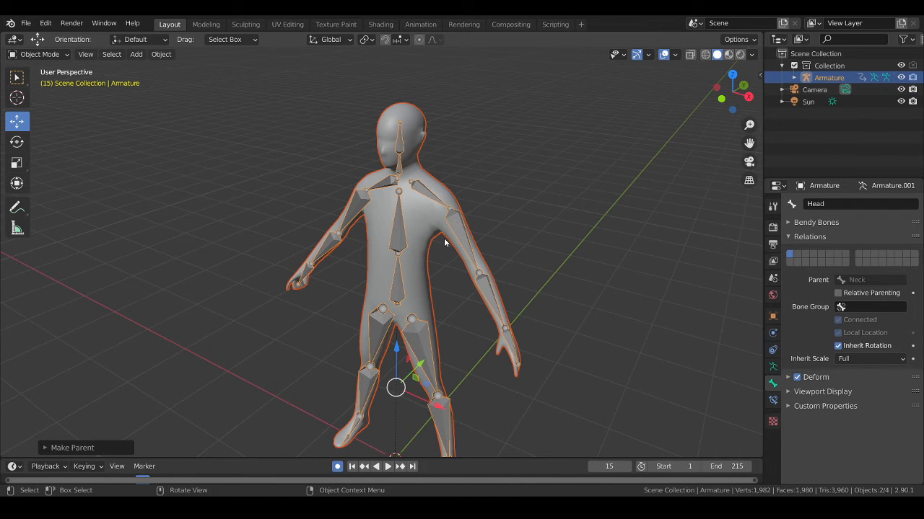
- Test the parenting by moving the armature in Object Mode, and undo the move
middle_click_drag(444, 243, 469, 249)
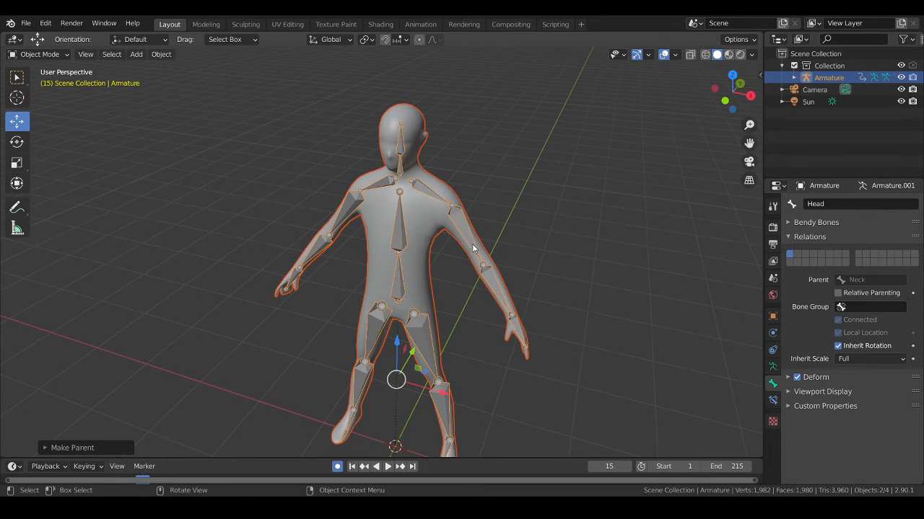
left_click(473, 247)
key("g")
left_click(474, 247)
key("ctrl+z")
left_click(447, 209)
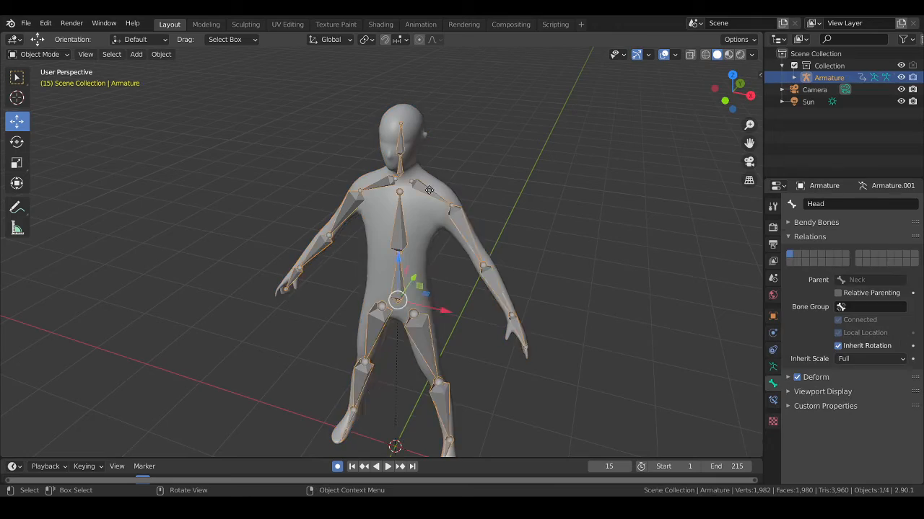
key("g")
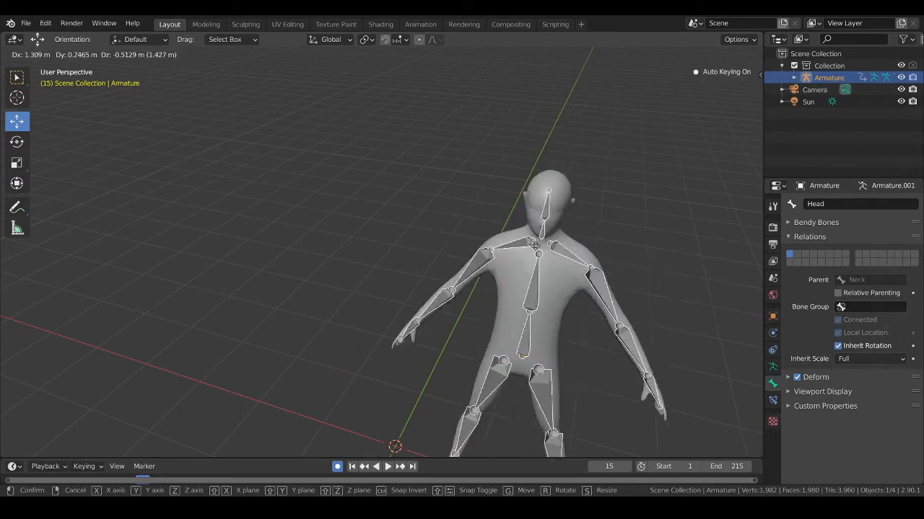
left_click(601, 205)
key("ctrl+z")
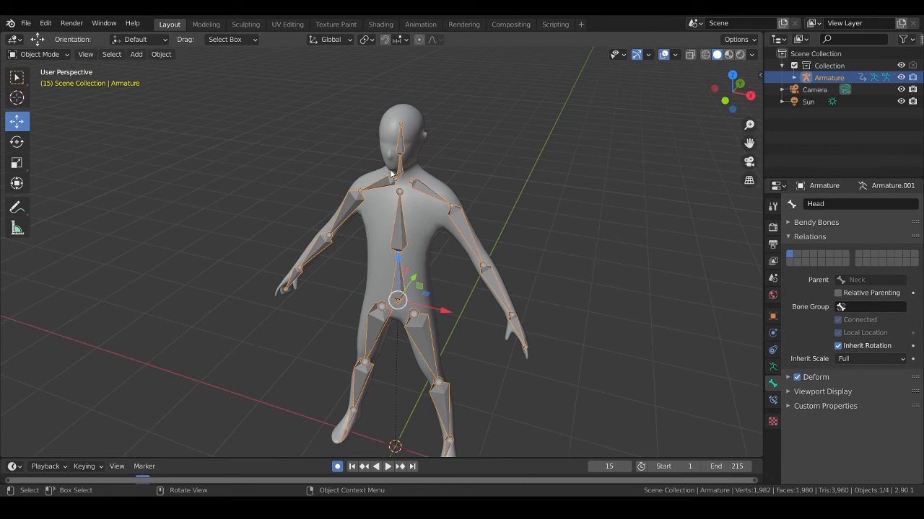
- Check the modes offered for the armature and the body mesh, and inspect the bones from head to feet
left_click(64, 57)
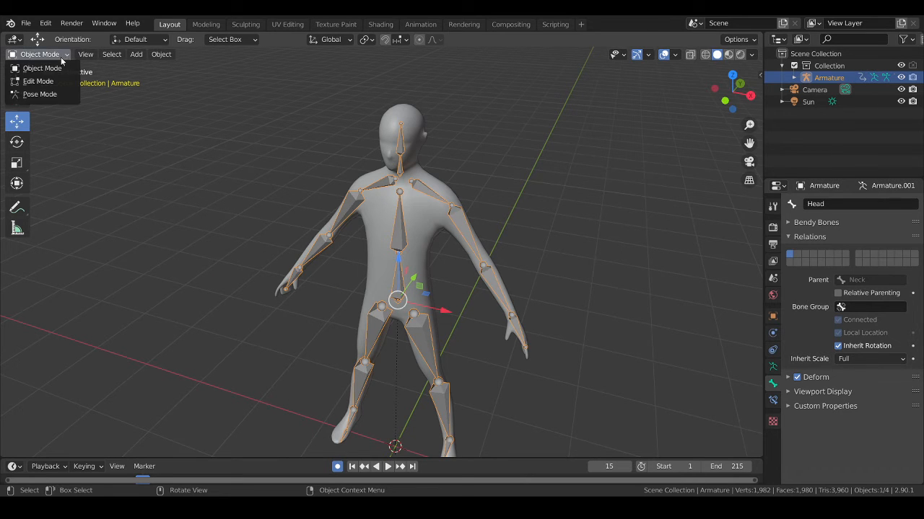
left_click(435, 223)
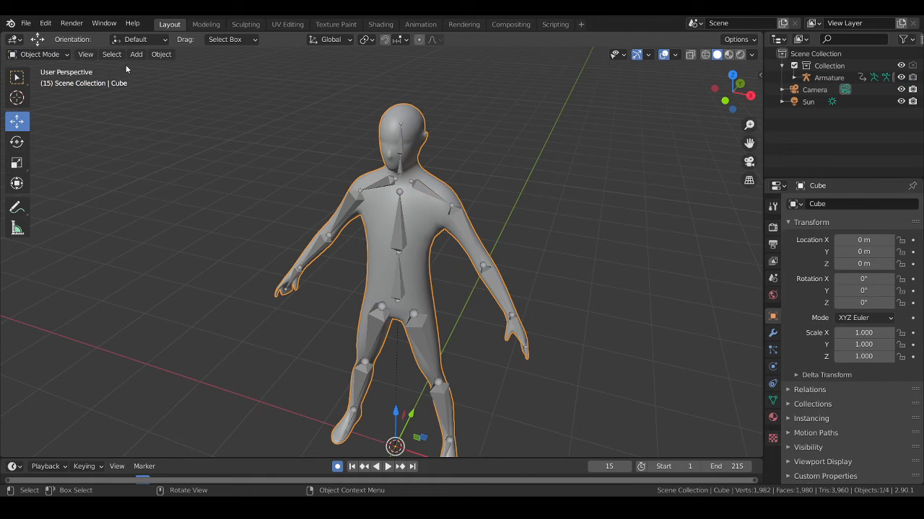
left_click(64, 57)
scroll(447, 142, "up", 2)
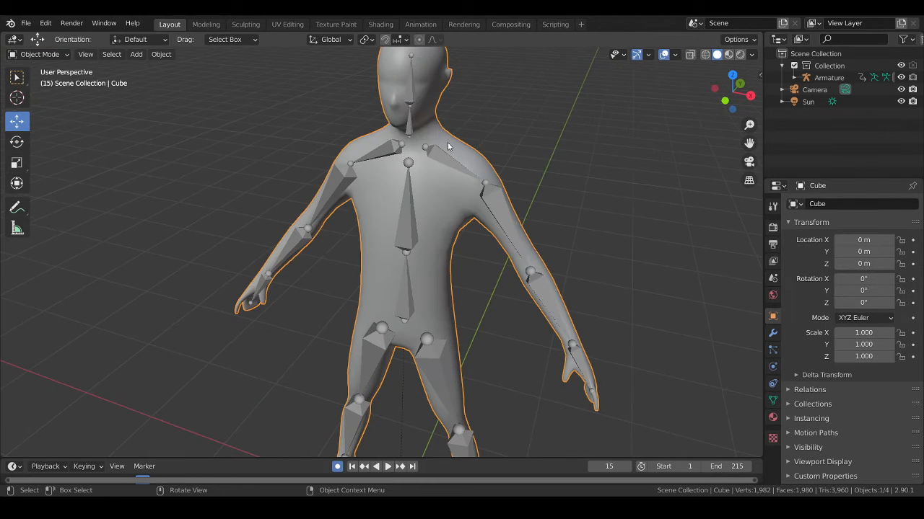
left_click(447, 142)
middle_click_drag(487, 192, 411, 153)
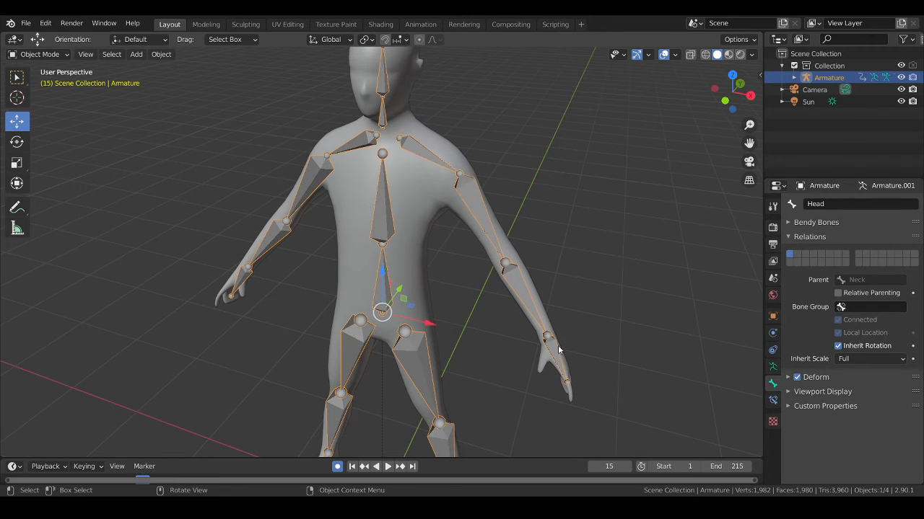
middle_click_drag(396, 71, 391, 119, "shift")
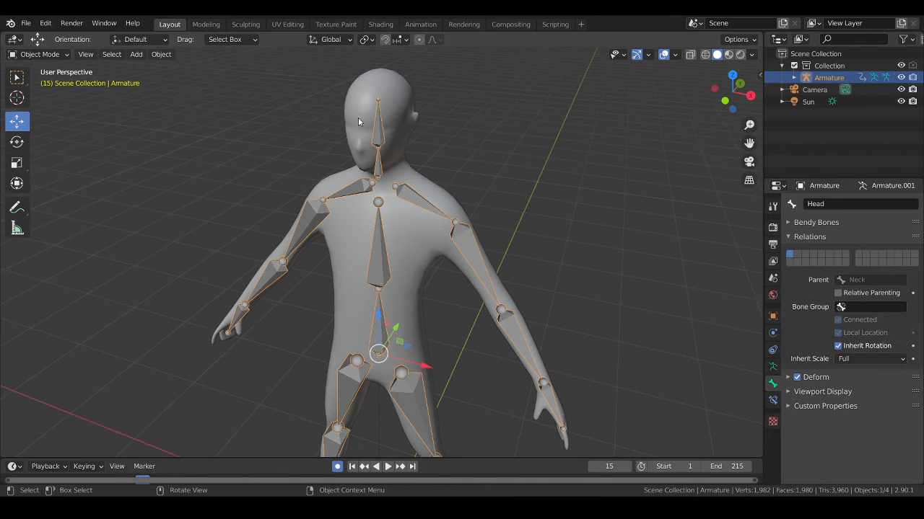
middle_click_drag(529, 359, 443, 223, "shift")
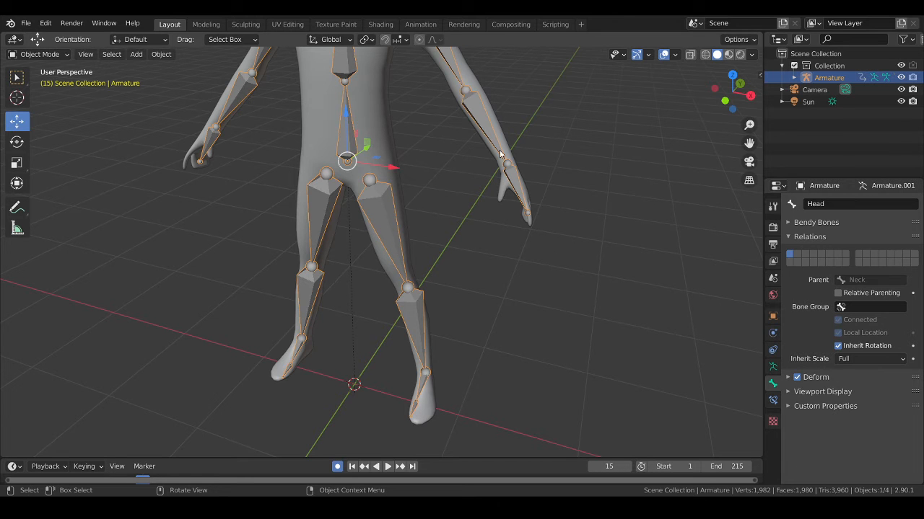
middle_click_drag(399, 97, 429, 284, "shift")
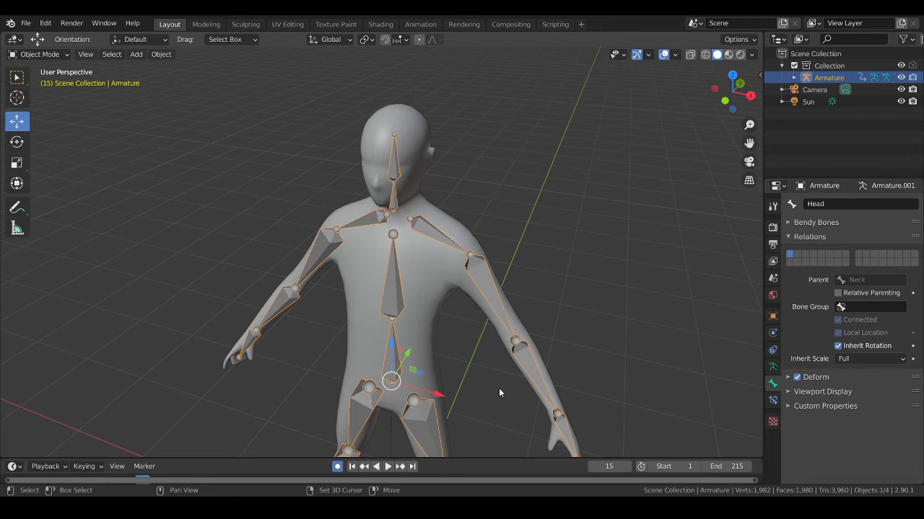
middle_click_drag(499, 388, 376, 246, "shift")
- Compare the modes offered for the armature alone and with the body mesh included, leaving only the armature selected
left_click(40, 55)
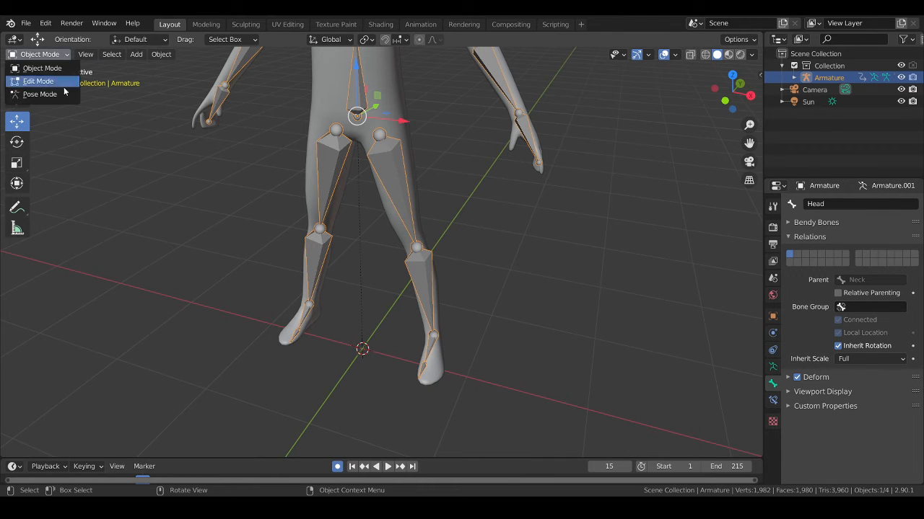
left_click(391, 160)
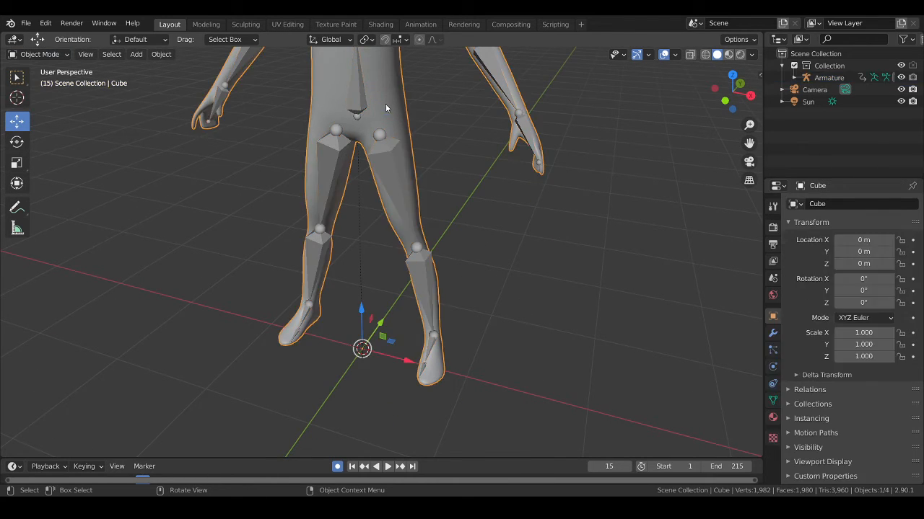
left_click(391, 160, "shift")
left_click(390, 110)
left_click(400, 155, "shift")
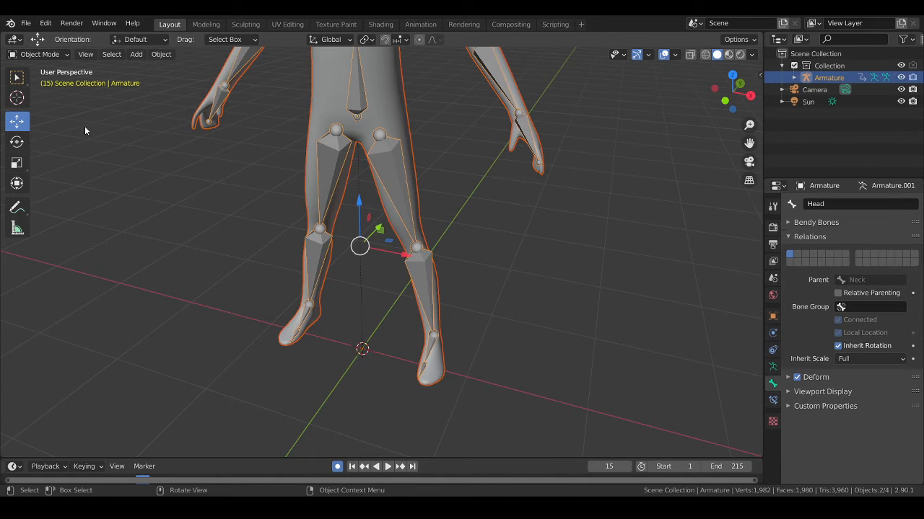
left_click(43, 54)
left_click(367, 188)
left_click(372, 134)
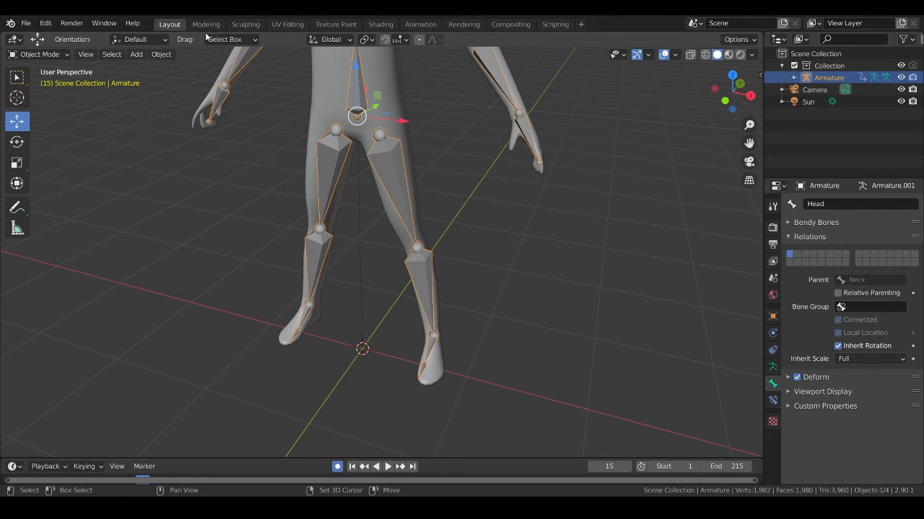
- Add the body mesh to the armature selection, enter Weight Paint mode, and select the left upper leg bone to display its weights
left_click(332, 91, "shift")
left_click(40, 54)
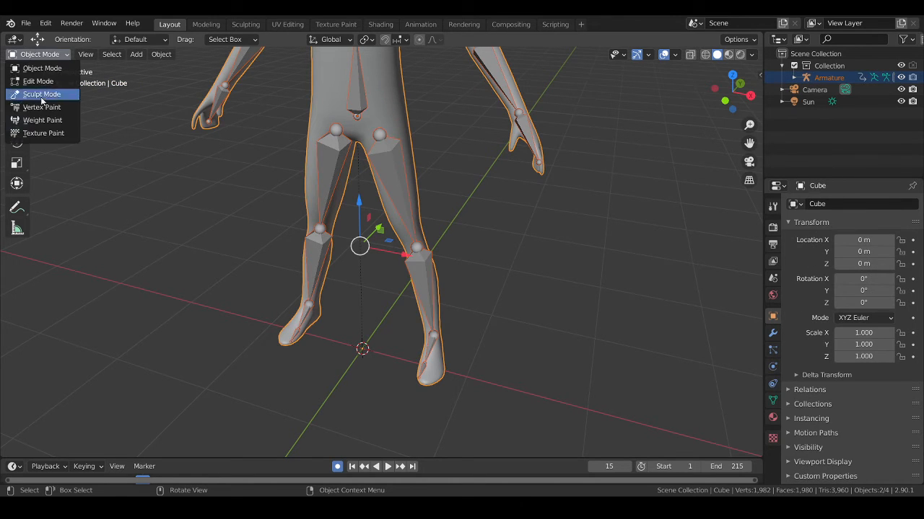
left_click(40, 120)
left_click(384, 177, "ctrl")
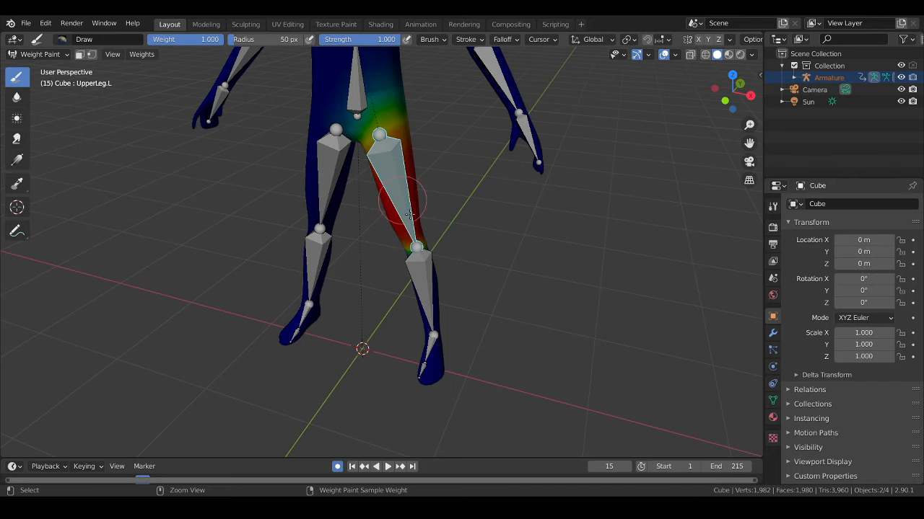
middle_click_drag(404, 131, 420, 85)
middle_click_drag(404, 73, 423, 146, "shift")
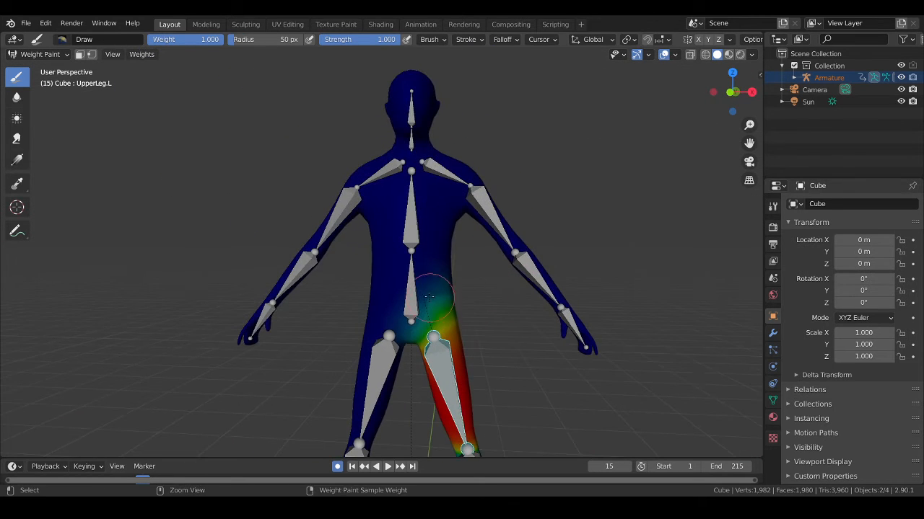
- Select the upper torso bone and examine its weight distribution across the chest
left_click(412, 228, "ctrl")
scroll(479, 216, "up", 1)
middle_click_drag(480, 209, 333, 216)
mouse_move(649, 334)
middle_mouse_down()
mouse_move(481, 305)
mouse_move(424, 359)
middle_mouse_up()
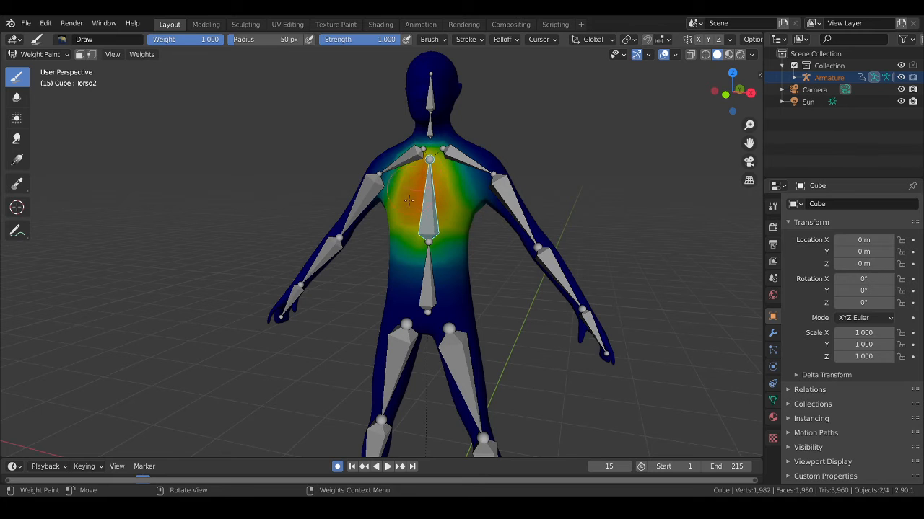
scroll(426, 188, "up", 1)
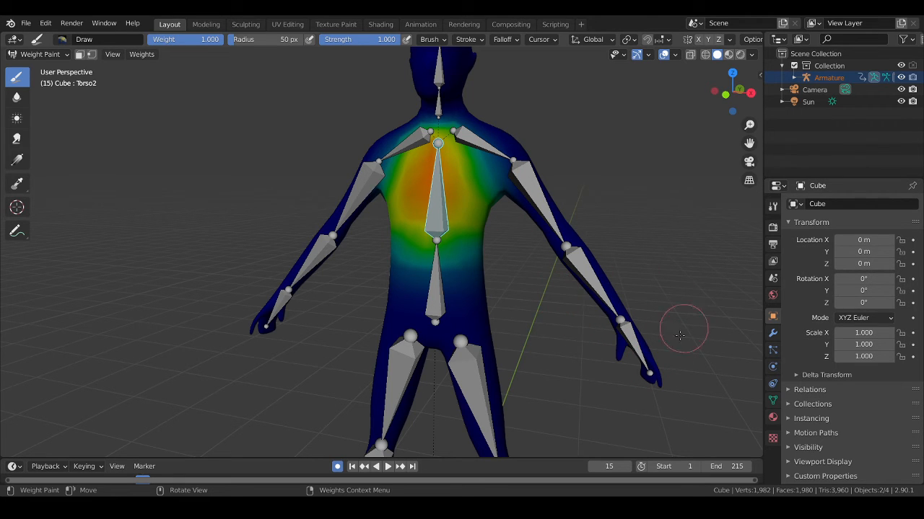
- Select the head bone and examine its weight gradient across the face and neck from the side
left_click(441, 72, "ctrl")
mouse_move(603, 113)
middle_mouse_down("shift")
mouse_move(513, 168)
mouse_move(477, 155)
mouse_move(509, 137)
mouse_move(500, 213)
middle_mouse_up("shift")
scroll(492, 140, "up", 2)
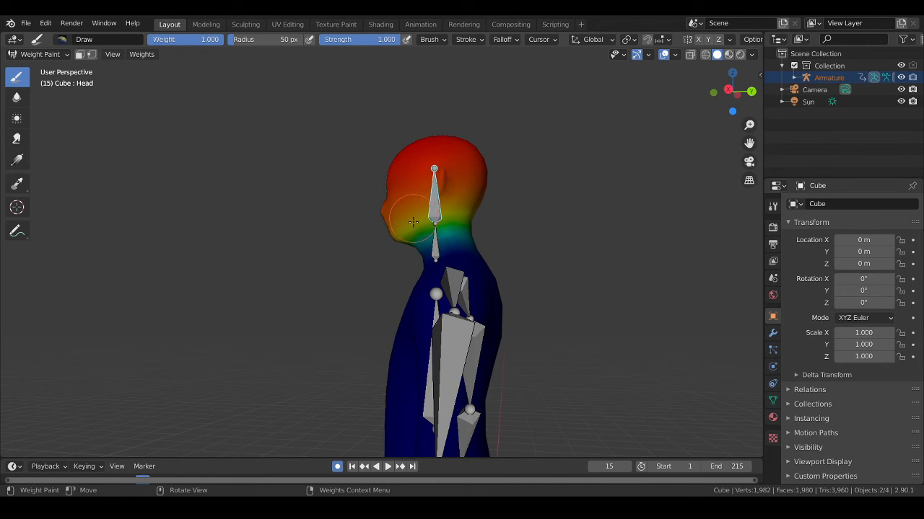
scroll(420, 250, "up", 2)
scroll(424, 224, "up", 2)
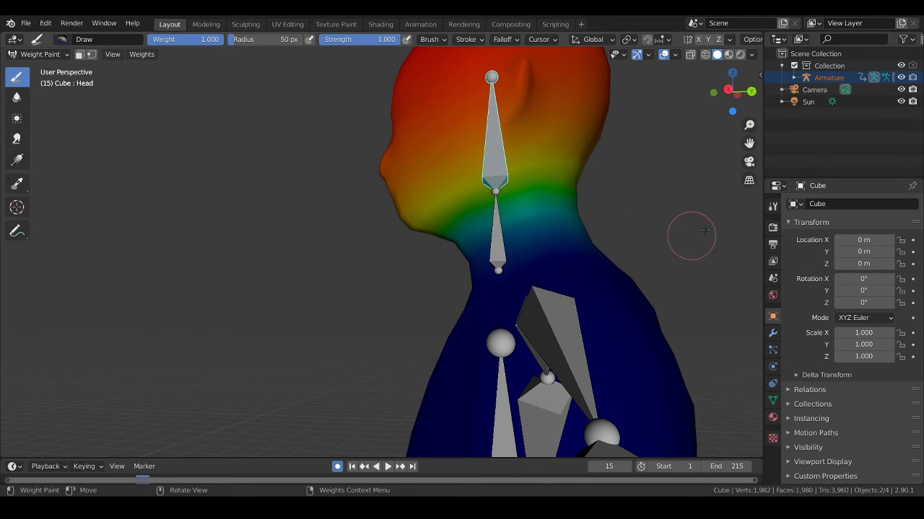
- Review the Draw brush settings and the weight painting options, including Auto Normalize and X Mirror
left_click(772, 209)
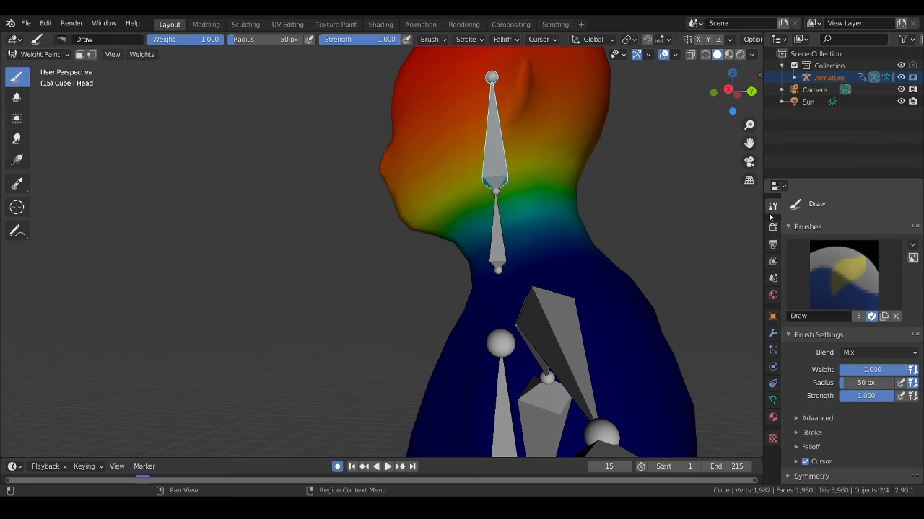
scroll(859, 389, "down", 2)
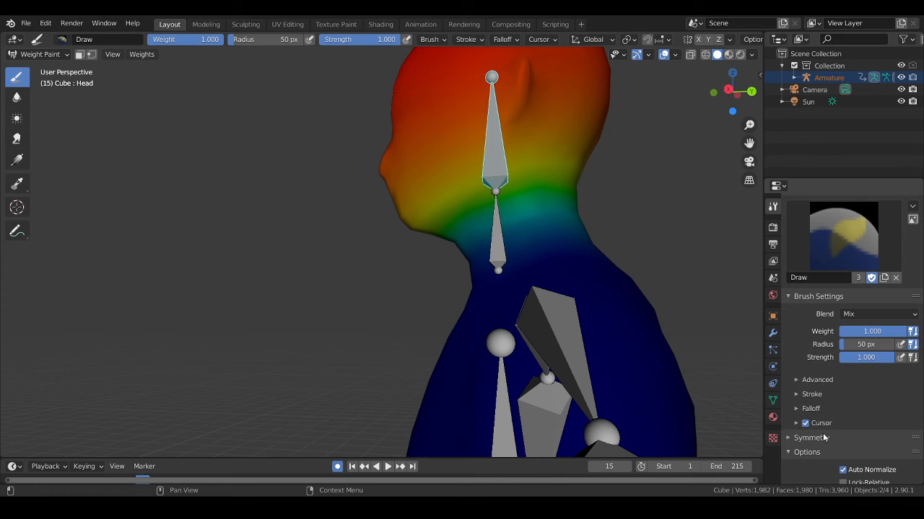
scroll(817, 389, "up", 2)
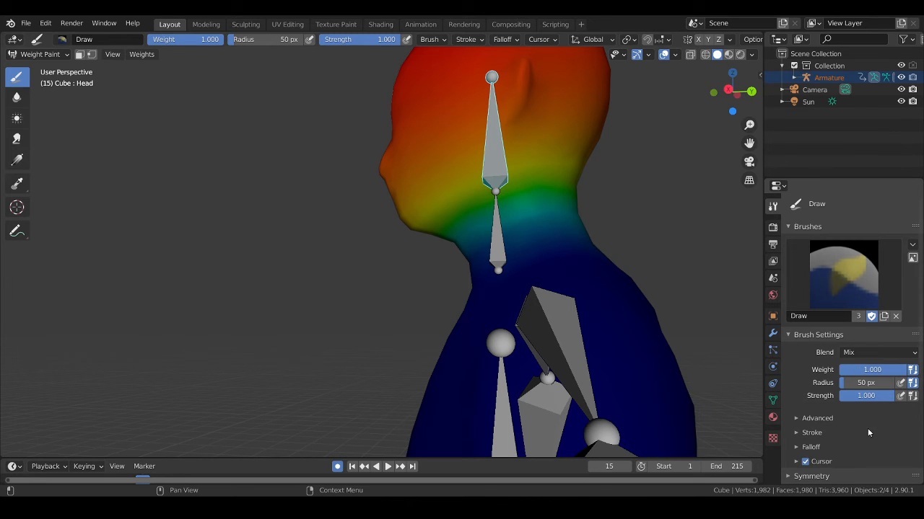
scroll(854, 425, "down", 2)
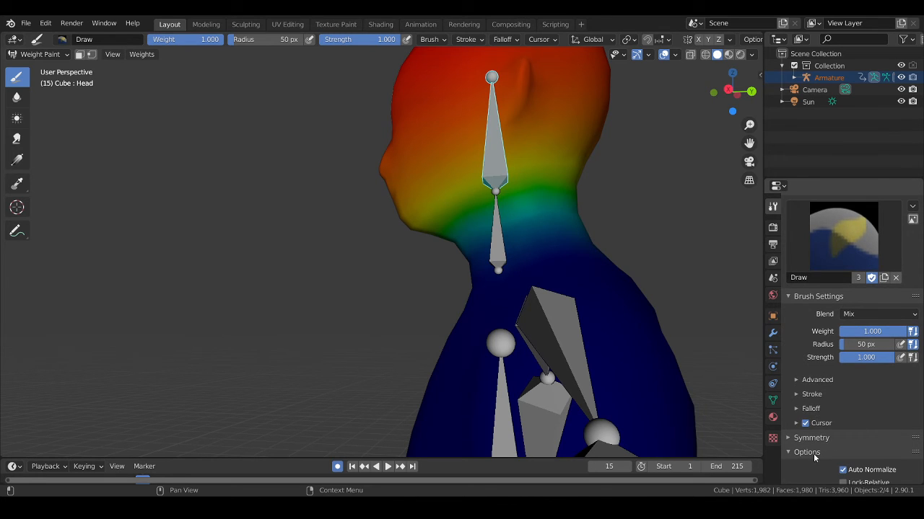
scroll(815, 458, "down", 2)
scroll(849, 425, "down", 1)
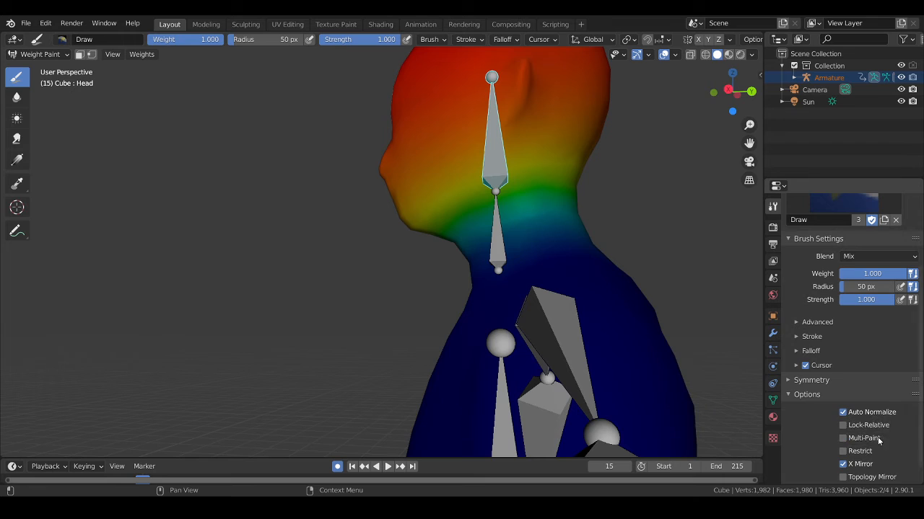
scroll(878, 439, "down", 1)
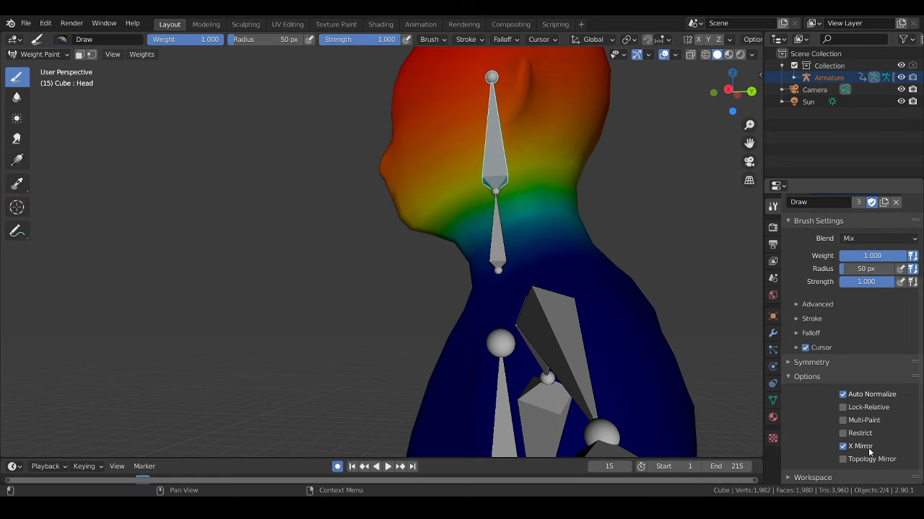
- Select the left lower arm bone and inspect its weights together with the surrounding arm, torso and head
scroll(505, 289, "down", 3)
middle_click_drag(495, 278, 659, 329)
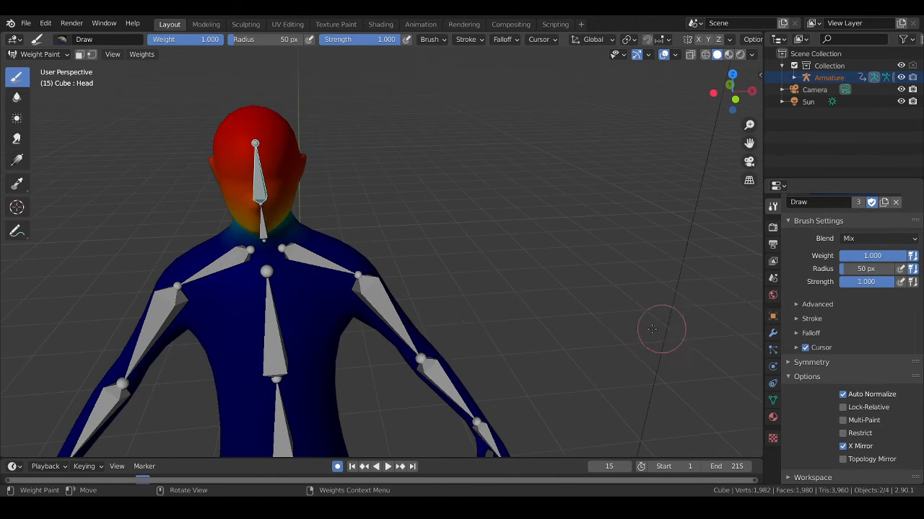
middle_click_drag(448, 379, 479, 218, "shift")
left_click(470, 249, "ctrl")
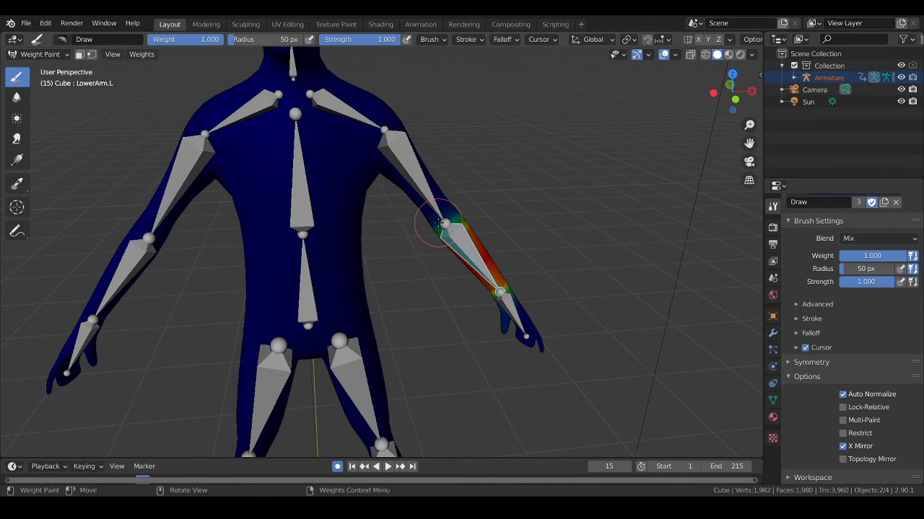
middle_click_drag(443, 224, 491, 332, "shift")
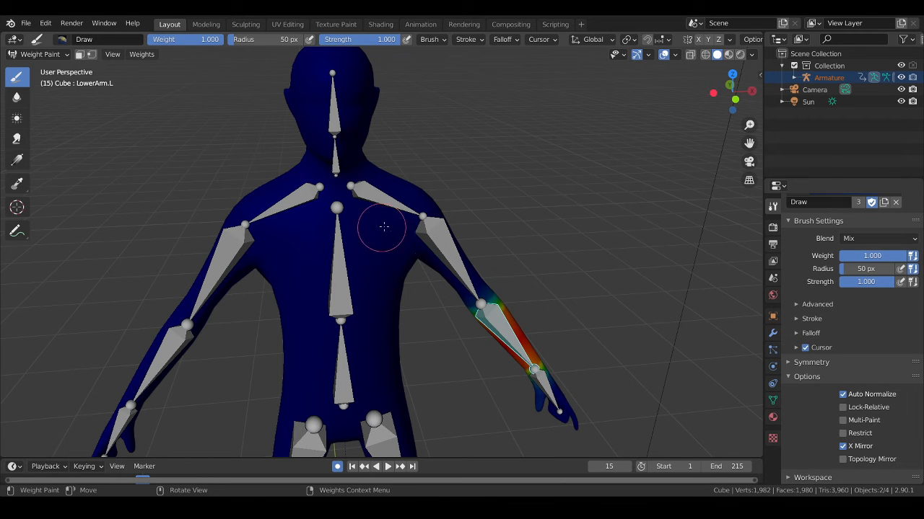
scroll(390, 210, "up", 1)
middle_click_drag(397, 183, 466, 320, "shift")
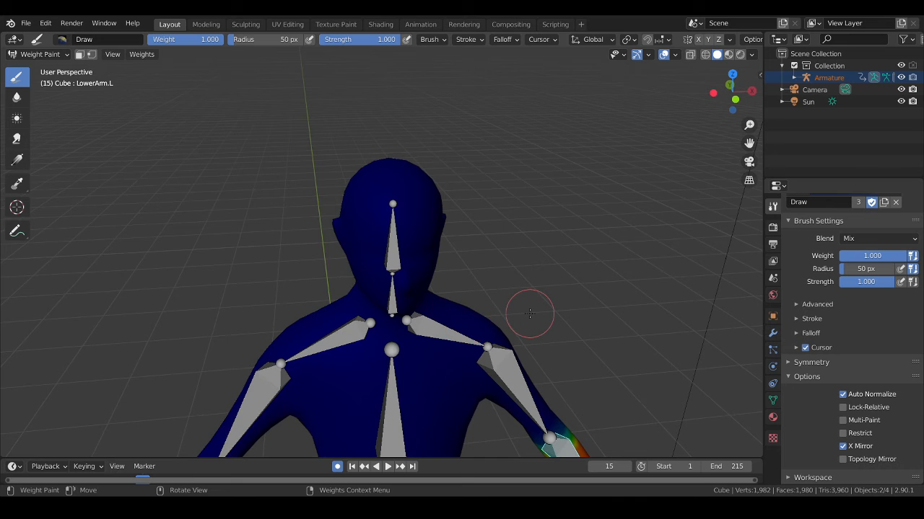
middle_click_drag(530, 314, 507, 221, "shift")
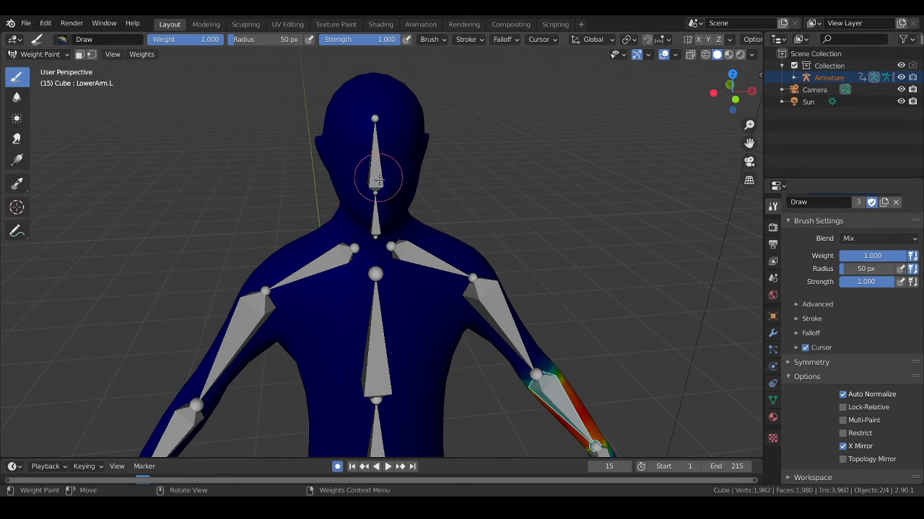
scroll(499, 250, "down", 1)
scroll(378, 202, "up", 1)
- Return to Object Mode, and try entering Weight Paint mode with only the body mesh selected
left_click(39, 54)
left_click(36, 66)
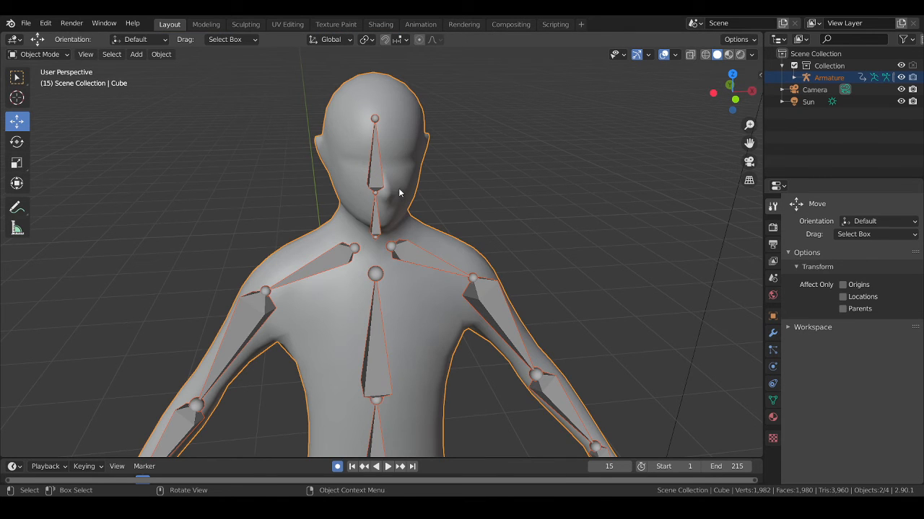
left_click(69, 133)
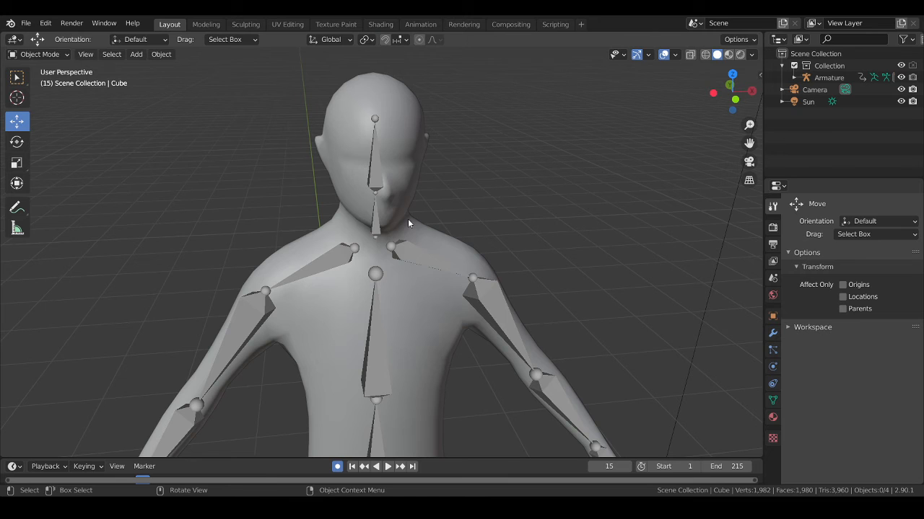
left_click(408, 224)
left_click(65, 57)
left_click(32, 120)
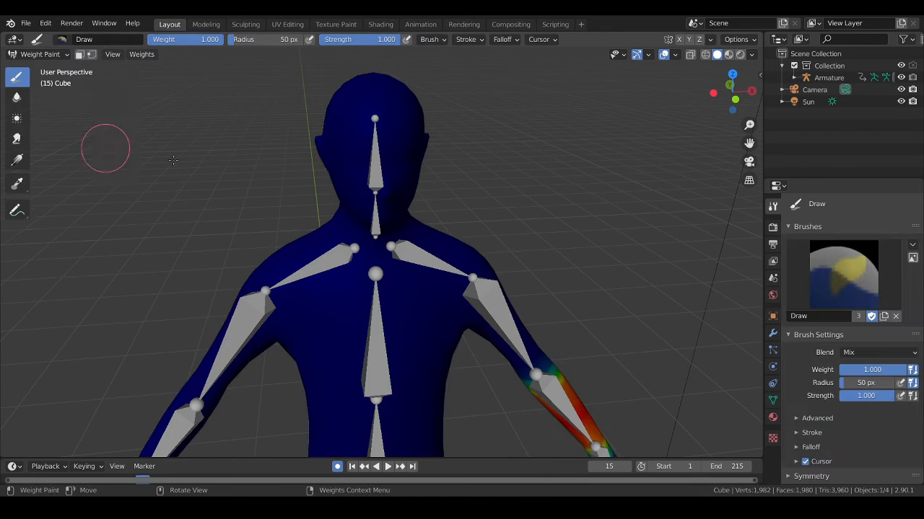
- Return to Object Mode, check the modes offered with the armature as the active object, and clear the selection
left_click(39, 54)
left_click(38, 67)
left_click(425, 243, "shift")
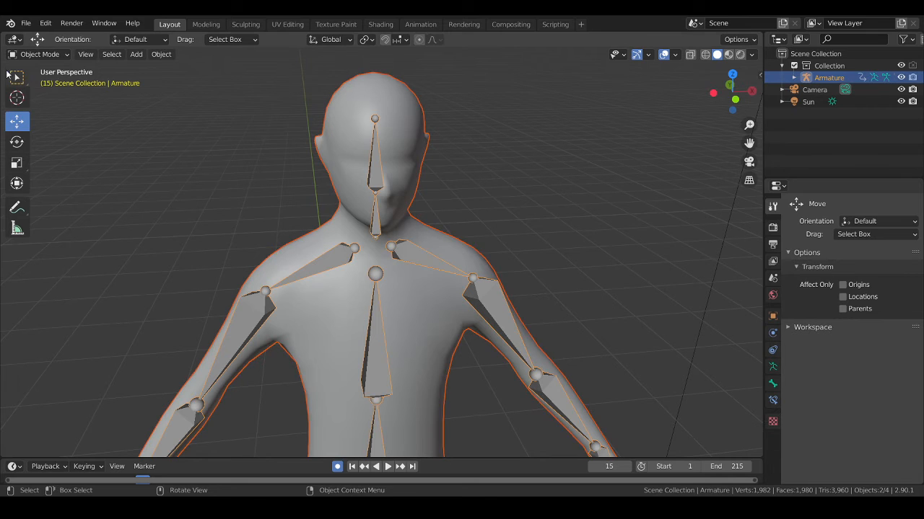
left_click(41, 57)
key("alt+a")
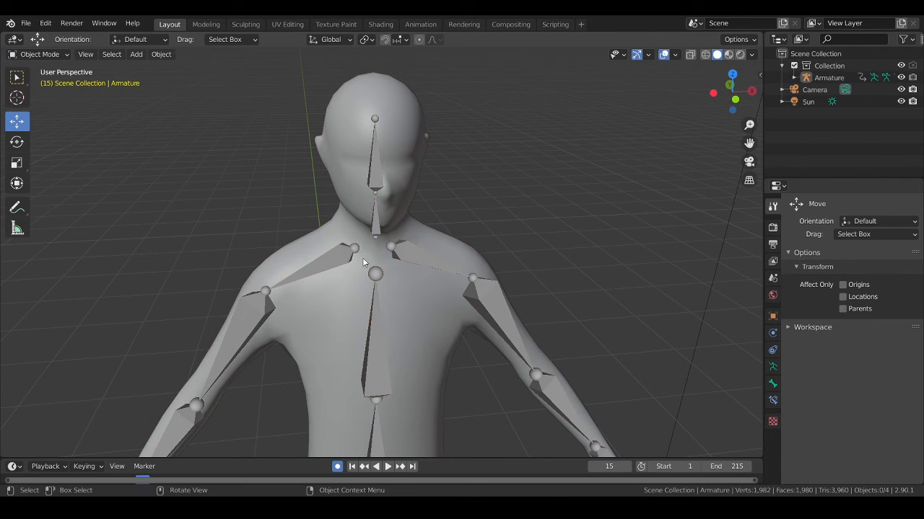
- Select the armature first and the body mesh last as the active object, and enter Weight Paint mode
left_click(363, 261)
left_click(384, 189, "shift")
left_click(39, 54)
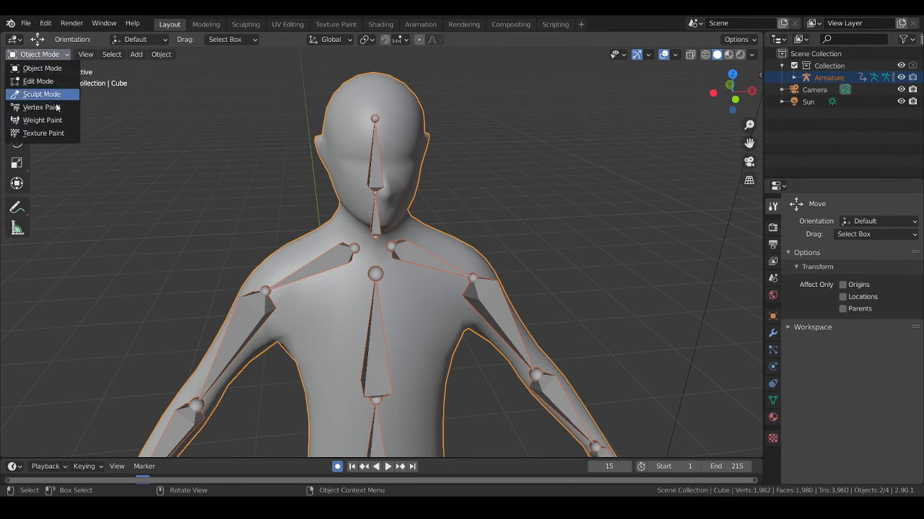
left_click(42, 119)
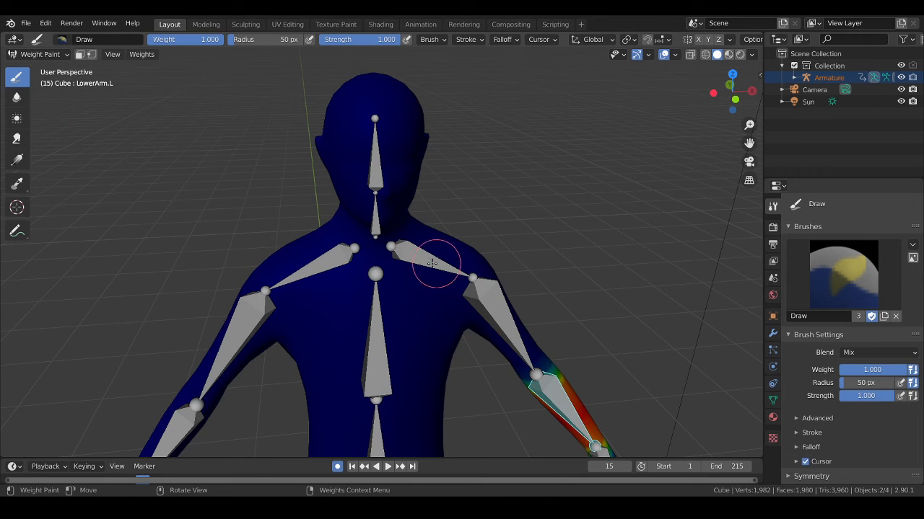
- Show the weights of the head, neck, left shoulder and upper torso bones in turn, ending on the head
left_click(373, 173, "ctrl")
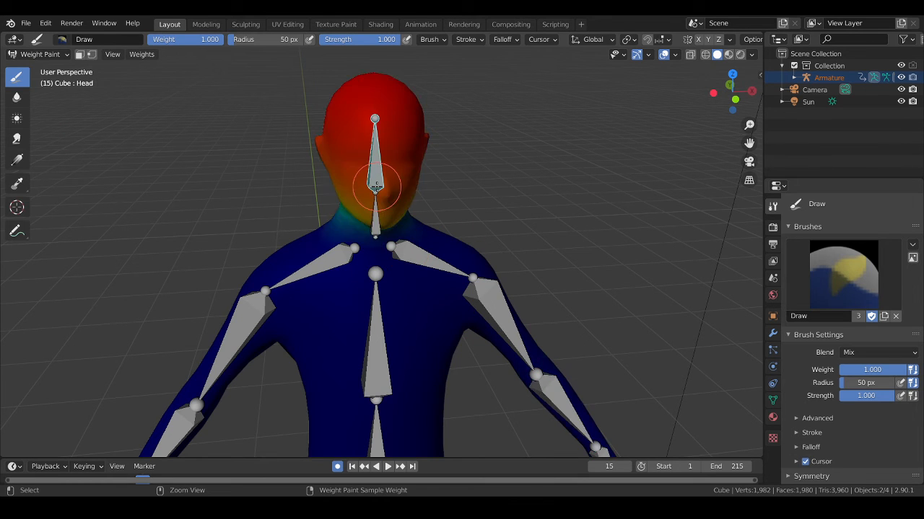
left_click(376, 230, "ctrl")
left_click(414, 267, "ctrl")
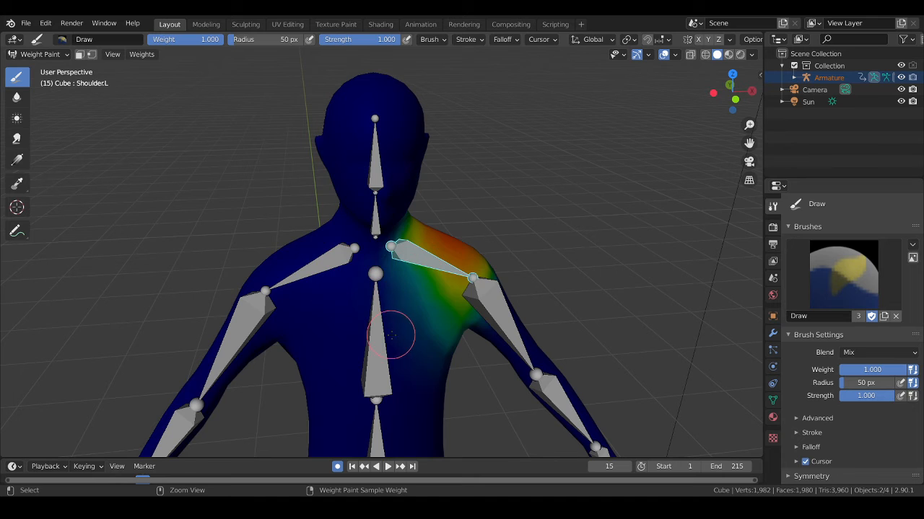
left_click(374, 335, "ctrl")
left_click(373, 173, "ctrl")
- Paint full weight 1.000 for the head bone over the whole head, including the face, sides and back, down to the neck
middle_click_drag(449, 206, 286, 67)
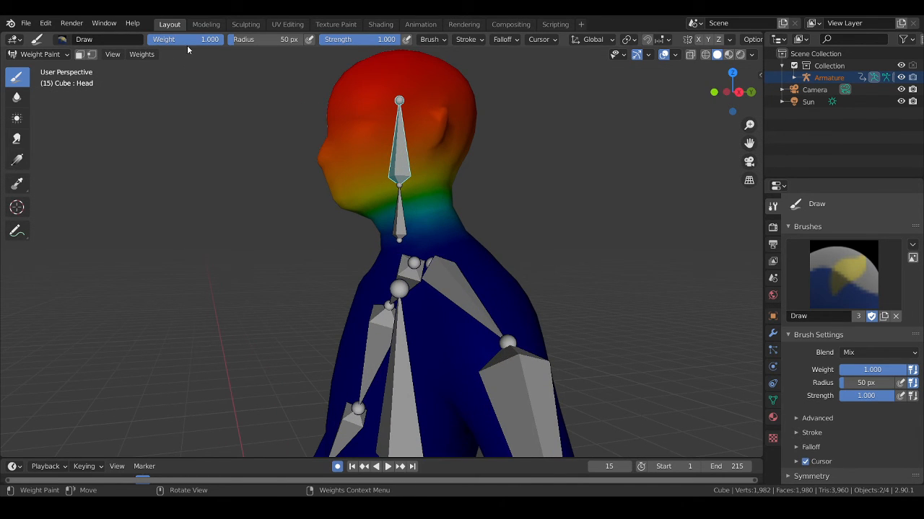
mouse_move(425, 174)
left_mouse_down()
mouse_move(389, 186)
mouse_move(423, 161)
mouse_move(418, 152)
mouse_move(435, 133)
mouse_move(363, 168)
mouse_move(337, 161)
mouse_move(329, 181)
mouse_move(439, 194)
mouse_move(356, 212)
mouse_move(451, 166)
mouse_move(351, 124)
mouse_move(440, 108)
left_mouse_up()
mouse_move(498, 159)
middle_mouse_down()
mouse_move(541, 198)
mouse_move(570, 202)
mouse_move(428, 181)
middle_mouse_up()
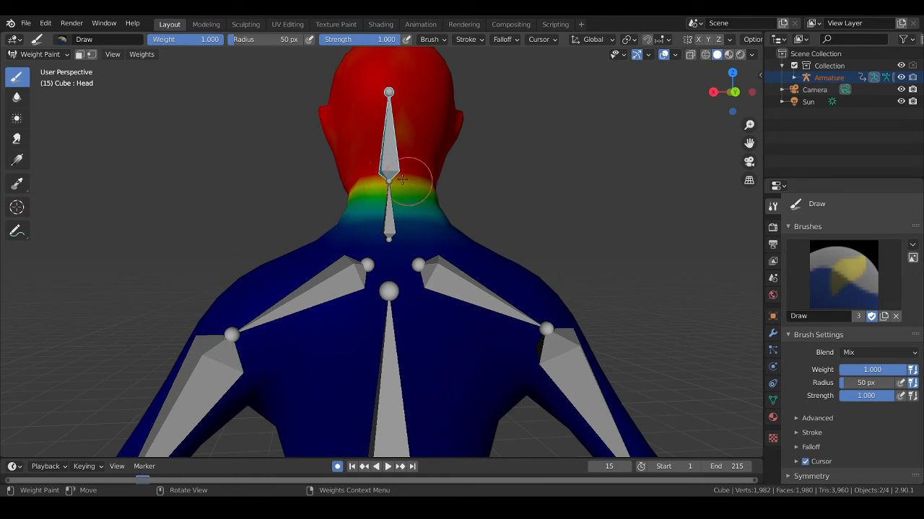
middle_click_drag(480, 193, 377, 206)
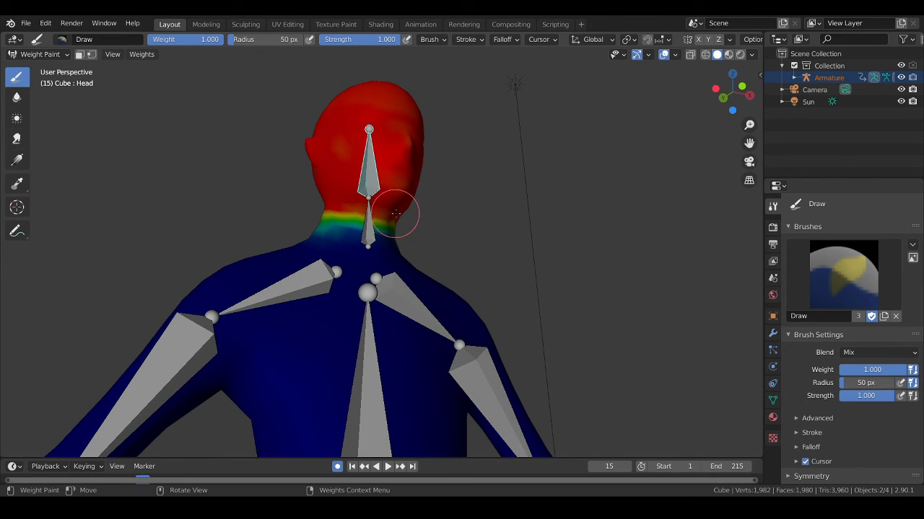
scroll(395, 213, "down", 4)
middle_click_drag(515, 262, 422, 152)
scroll(437, 234, "down", 4)
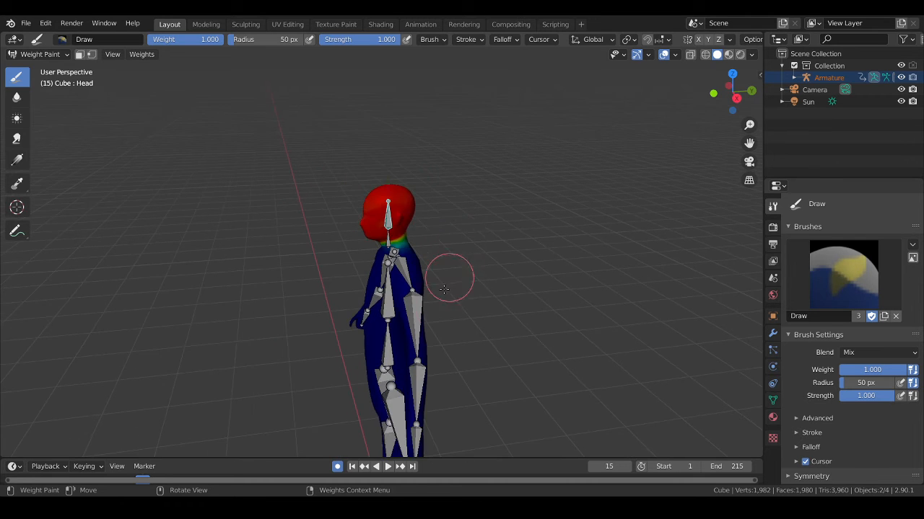
- Check the weights of the left shoulder, upper arm, lower arm and hand bones one after another
scroll(449, 283, "up", 5)
middle_click_drag(428, 320, 544, 320)
left_click(445, 274, "ctrl")
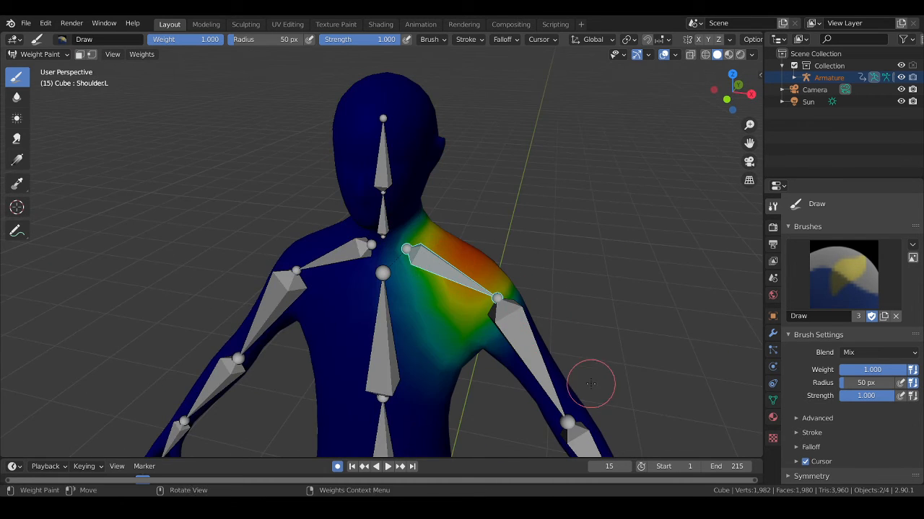
middle_click_drag(586, 368, 538, 230, "shift")
left_click(489, 200, "ctrl")
middle_click_drag(604, 326, 505, 128, "shift")
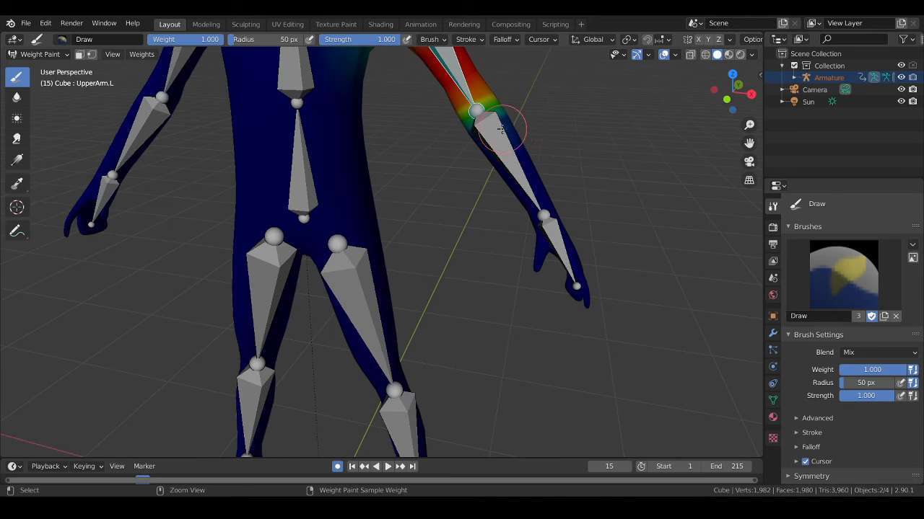
left_click(526, 196, "ctrl")
left_click(559, 268, "ctrl")
- Check the weights of both upper leg bones and the lower torso bone
left_click(370, 274, "ctrl")
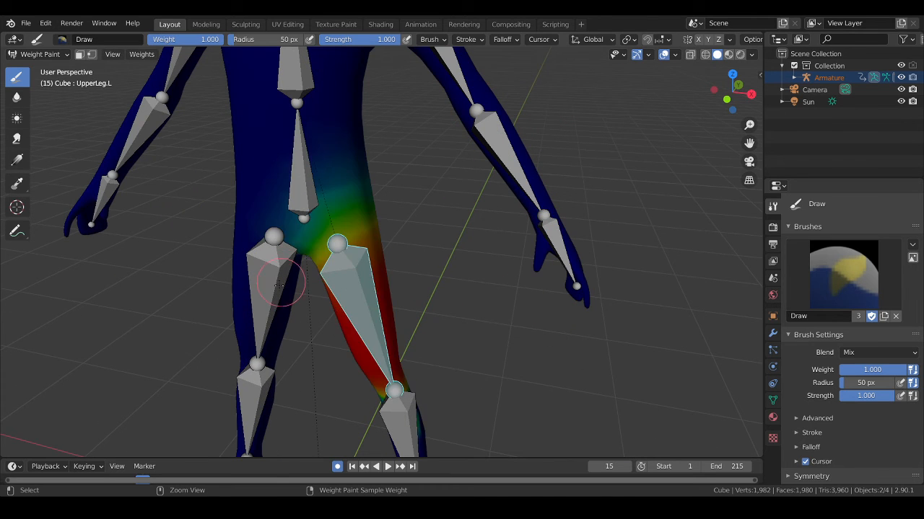
left_click(289, 279, "ctrl")
left_click(299, 195, "ctrl")
- Check the weights of the bones on the character's right side, ending on the right upper arm
middle_click_drag(340, 206, 447, 184)
middle_click_drag(282, 159, 353, 259, "shift")
left_click(278, 196, "ctrl")
scroll(275, 283, "down", 2)
middle_click_drag(307, 165, 400, 175, "shift")
left_click(345, 133, "ctrl")
left_click(277, 223, "ctrl")
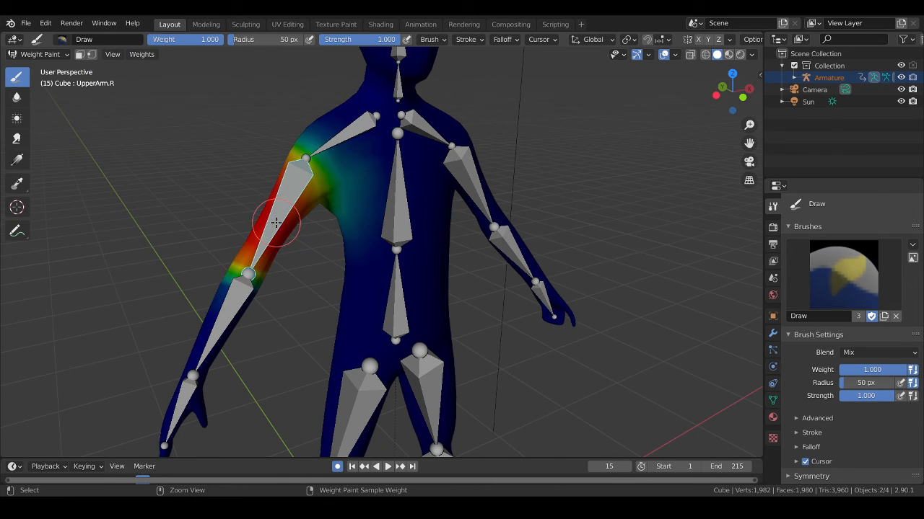
- Check the weights of the right lower arm, right leg and right lower foot bones, ending on the left upper foot
left_click(233, 313, "ctrl")
middle_click_drag(238, 338, 173, 109, "shift")
left_click(227, 287, "ctrl")
left_click(199, 354, "ctrl")
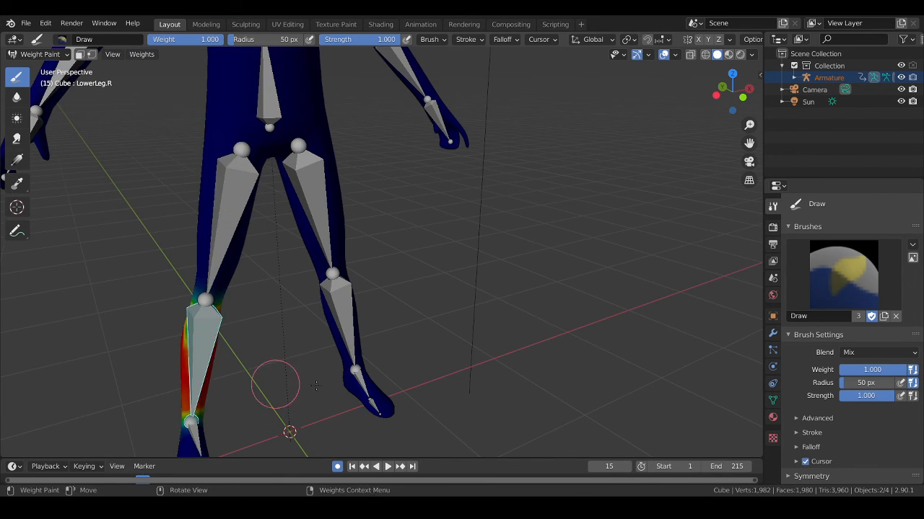
middle_click_drag(279, 377, 322, 286, "shift")
left_click(244, 355, "ctrl")
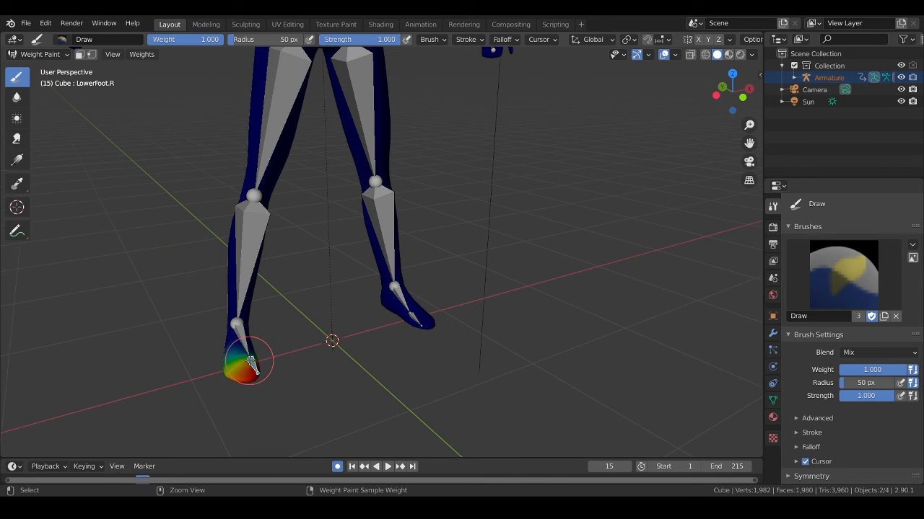
left_click(406, 310, "ctrl")
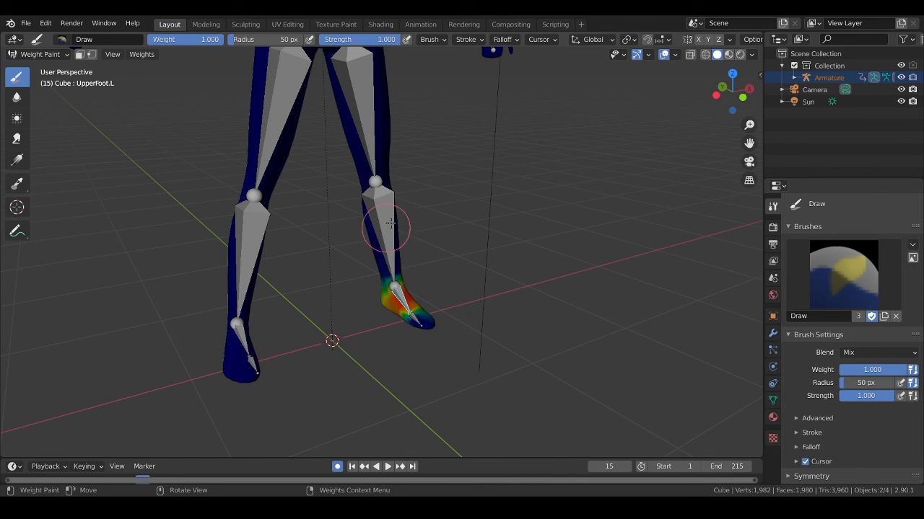
- Check the weights of the lower torso bone across the waist and hips
middle_click_drag(391, 226, 453, 428, "shift")
left_click(375, 253, "ctrl")
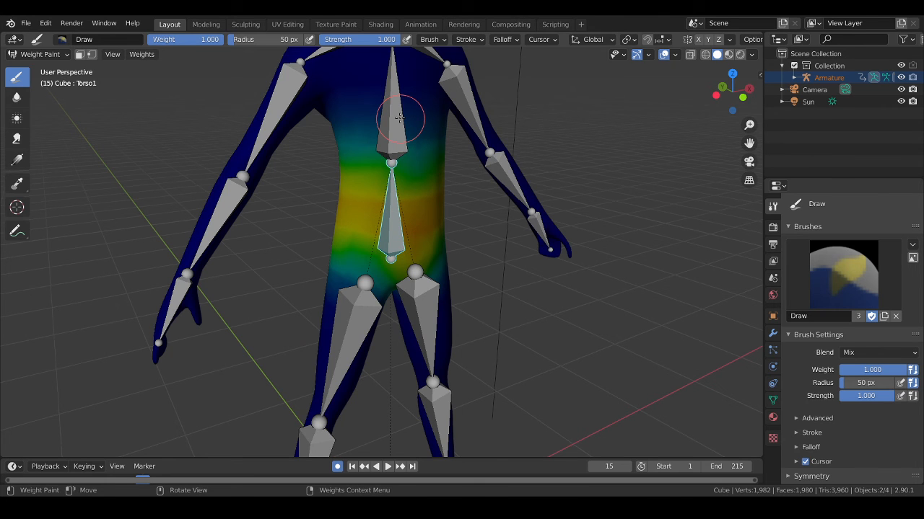
scroll(399, 117, "down", 2)
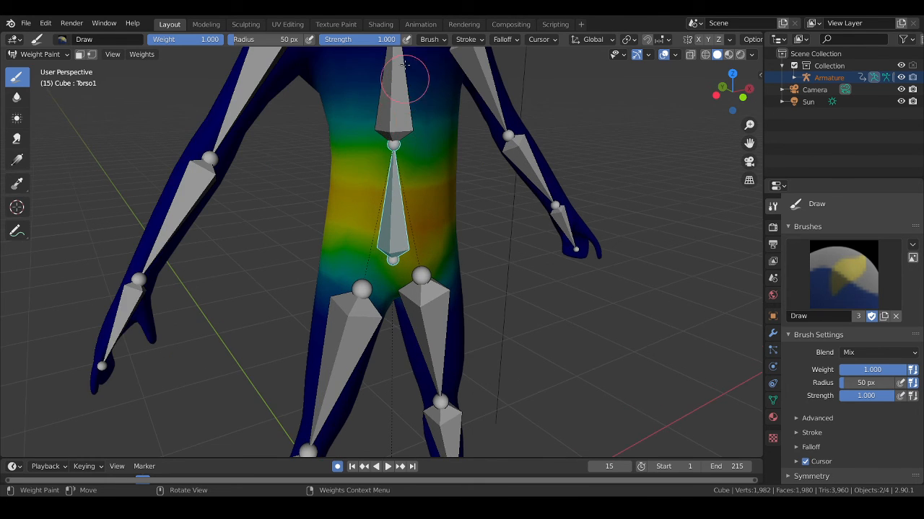
scroll(370, 122, "down", 2)
scroll(198, 124, "up", 4)
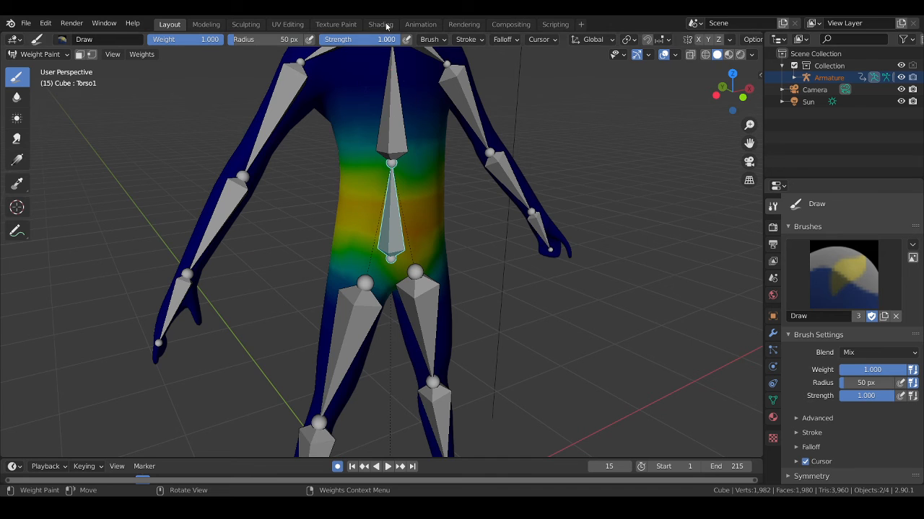
- Switch the body mesh from Weight Paint to Object Mode and deselect everything
left_click(36, 55)
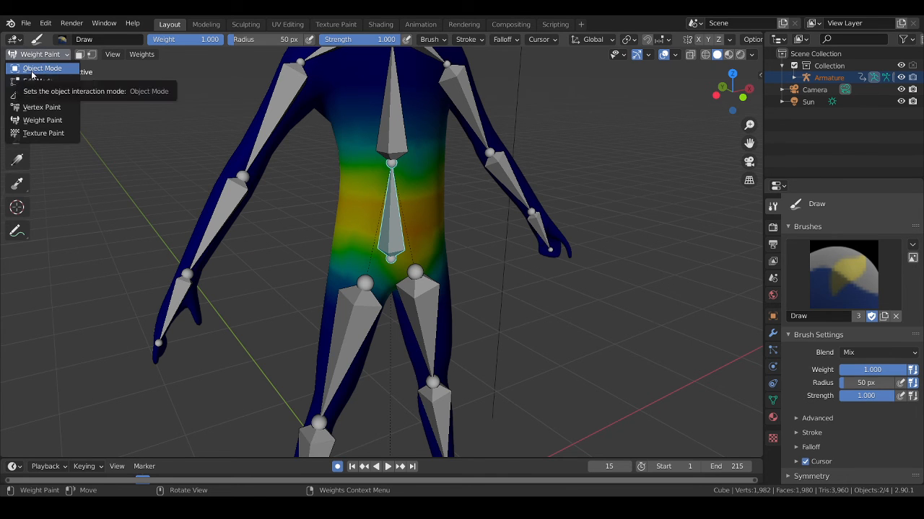
left_click(32, 74)
scroll(384, 203, "down", 2)
left_click(504, 323)
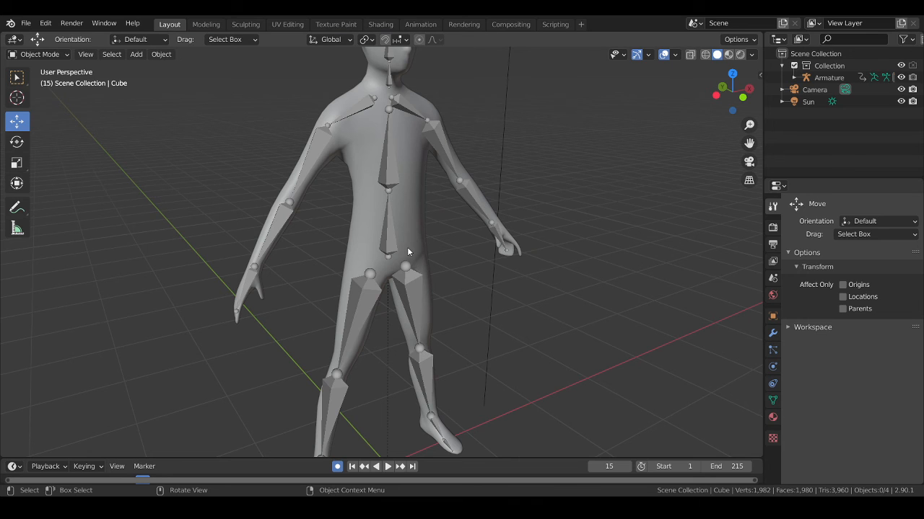
left_click(391, 229)
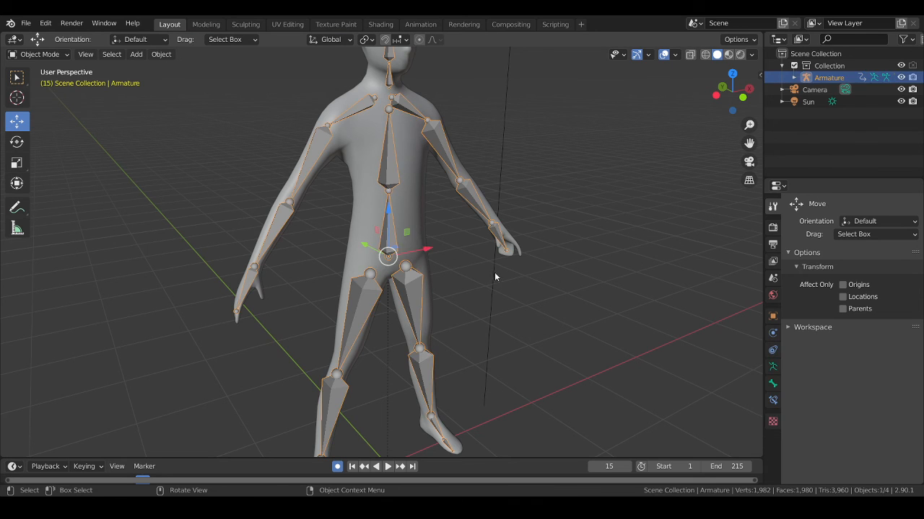
left_click(493, 273)
scroll(575, 296, "down", 3)
left_click(575, 296)
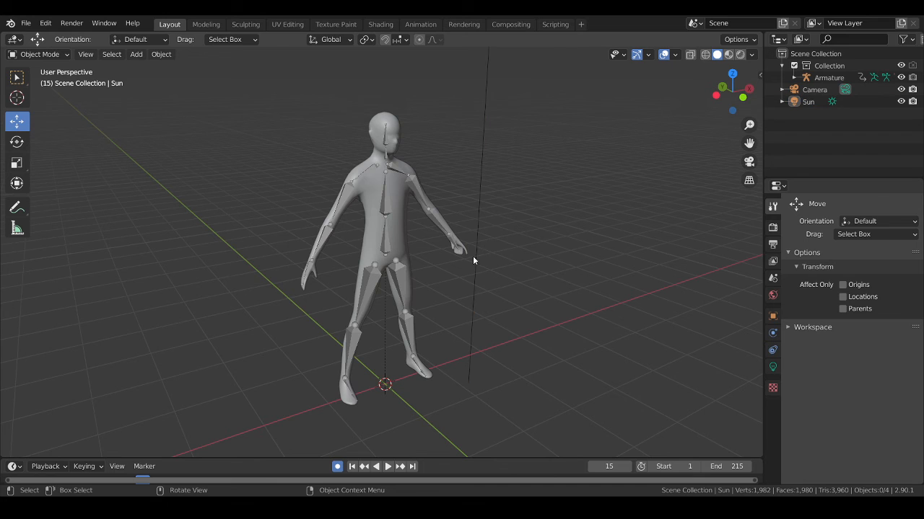
middle_click_drag(474, 260, 480, 241)
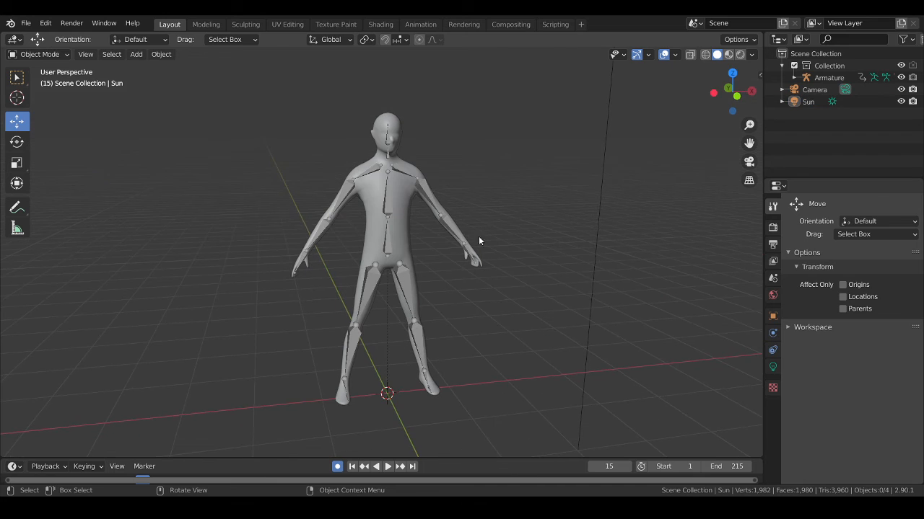
- Select the armature and switch it to Pose Mode
left_click(389, 252)
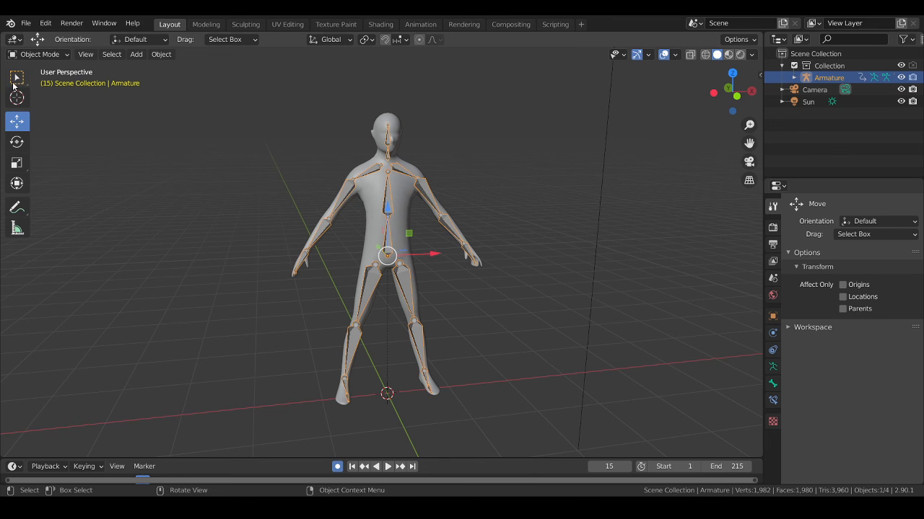
left_click(25, 56)
left_click(39, 95)
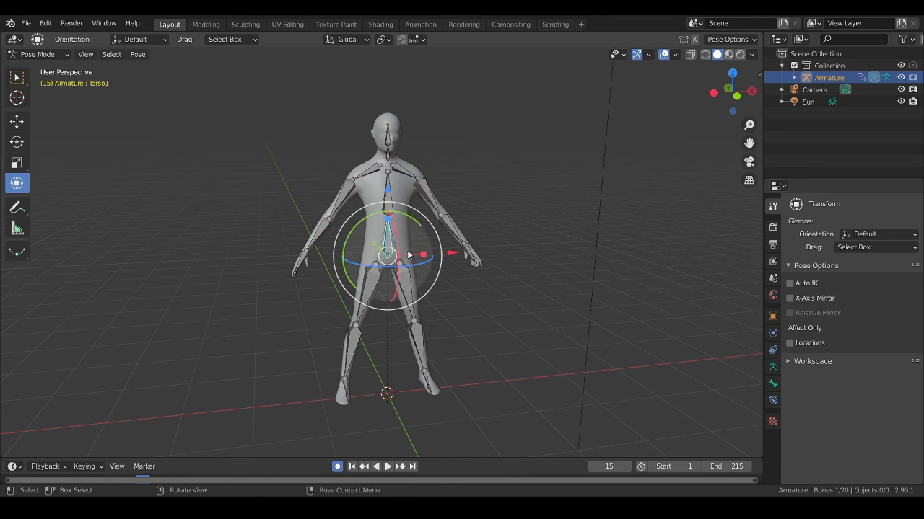
- Select the left lower arm bone, then switch the armature to Object Mode and back to Pose Mode
left_click(36, 54)
left_click(455, 238)
left_click(38, 54)
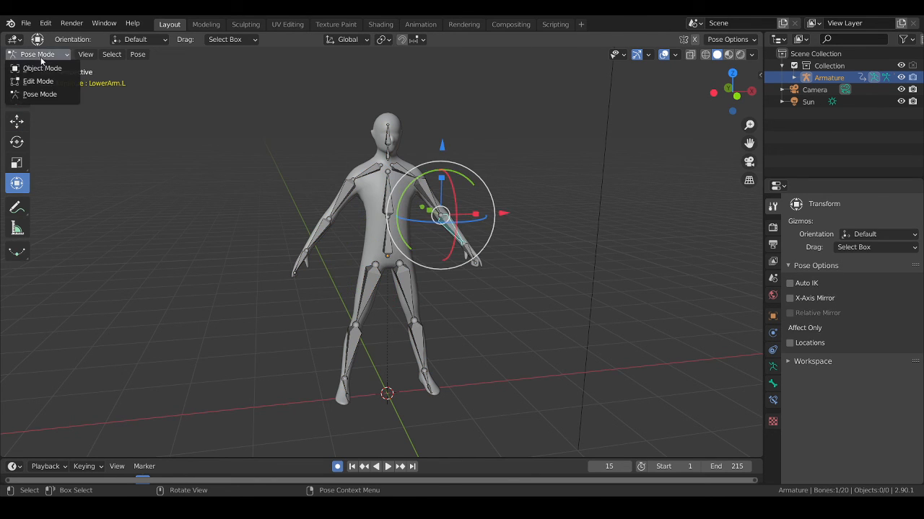
left_click(37, 69)
scroll(457, 195, "up", 4)
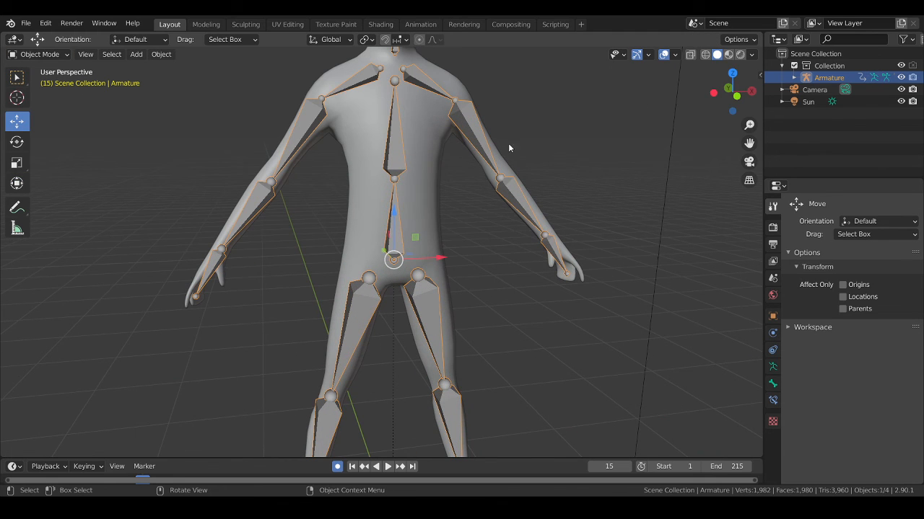
left_click(34, 55)
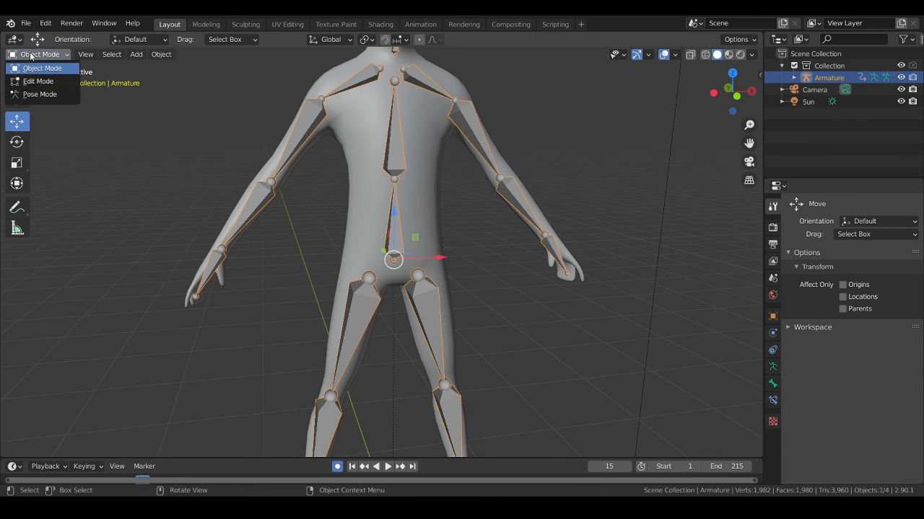
scroll(375, 150, "down", 2)
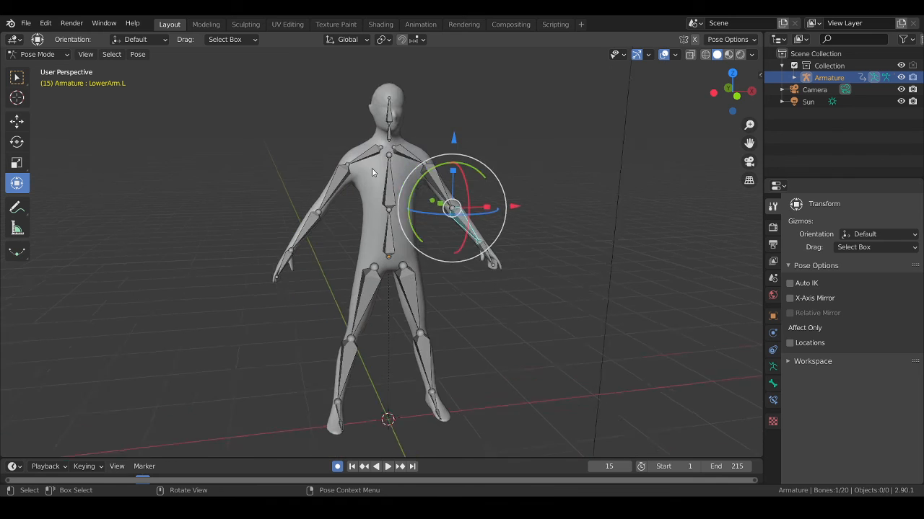
- Rotate the right lower arm bone about 60 degrees at the elbow, bringing the hand in toward the hip
scroll(375, 152, "up", 2)
left_click(281, 210)
key("r")
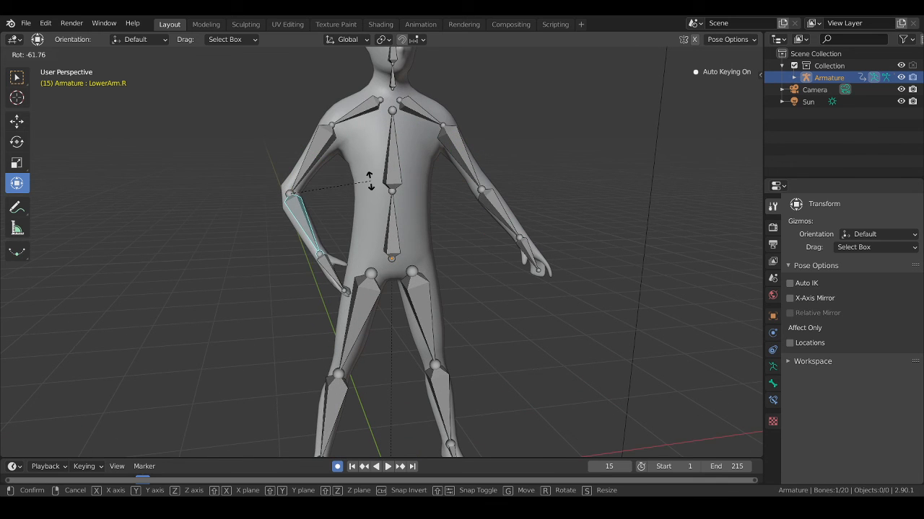
left_click(386, 172)
middle_click_drag(386, 172, 398, 294)
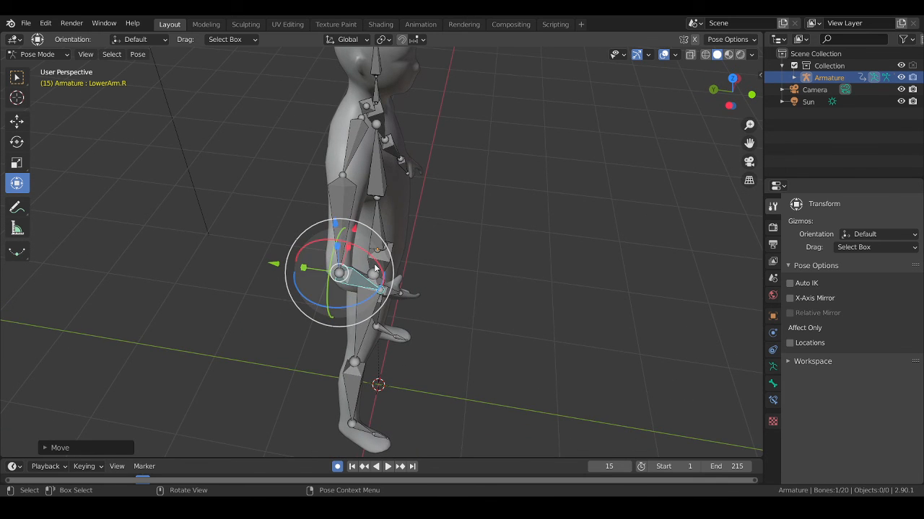
- Undo the last move of the right lower arm bone and rotate the forearm up until it points forward
key("ctrl+z")
left_click_drag(361, 306, 326, 218)
middle_click_drag(476, 249, 403, 224)
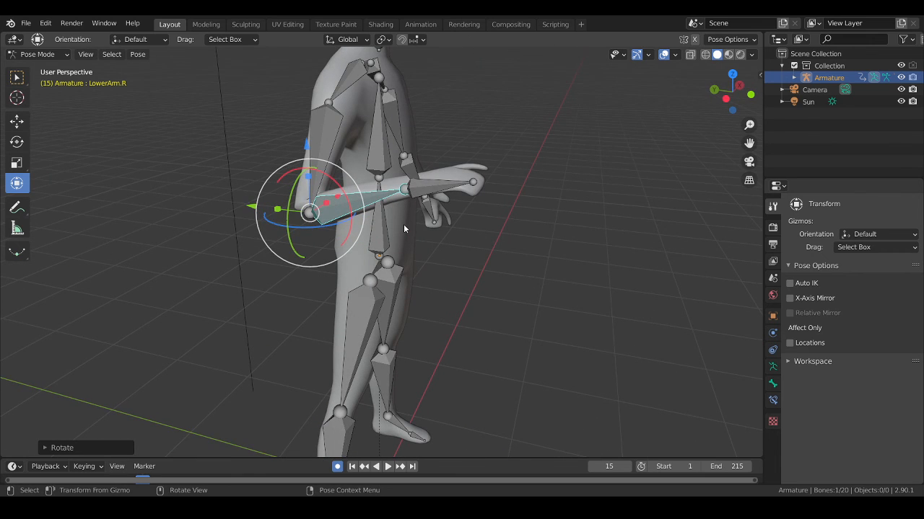
middle_click_drag(403, 225, 311, 237)
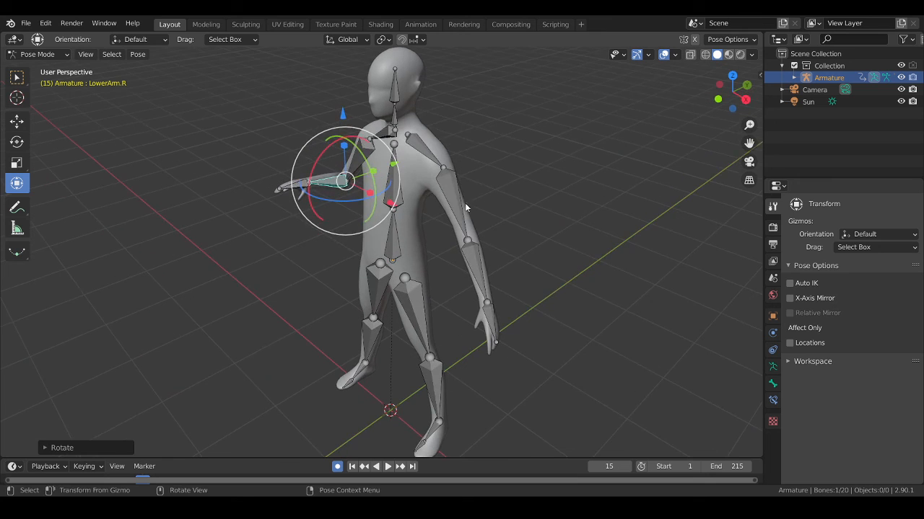
- Rotate the left upper arm bone to swing the arm forward, undoing the first attempt and rotating it again
left_click(459, 197)
left_click_drag(433, 139, 532, 130)
key("ctrl+z")
left_click_drag(417, 155, 485, 116)
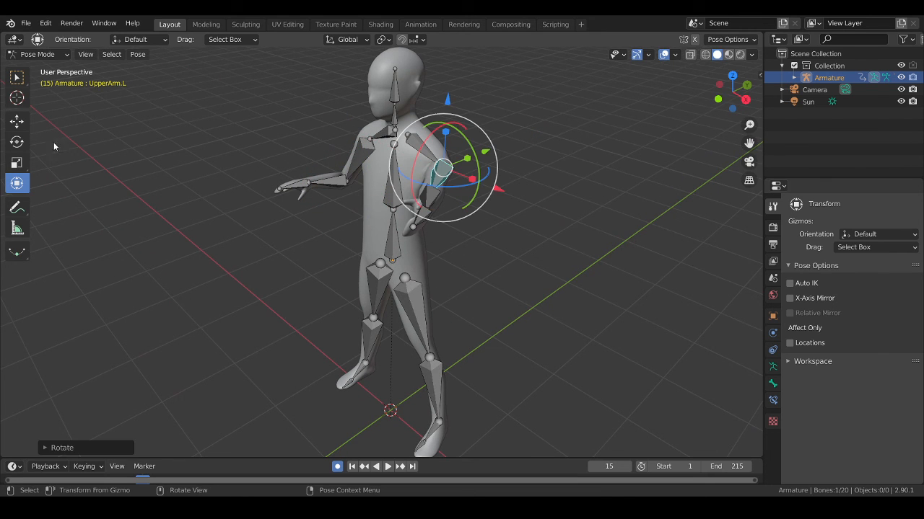
- Activate the Rotate tool, rotate the left upper arm bone further so the arm extends raised, and deselect the bone
left_click(17, 141)
middle_click_drag(465, 196, 540, 189)
mouse_move(482, 141)
left_mouse_down()
mouse_move(464, 139)
mouse_move(498, 148)
left_mouse_up()
left_click(503, 207)
scroll(502, 208, "down", 3)
middle_click_drag(521, 195, 443, 185)
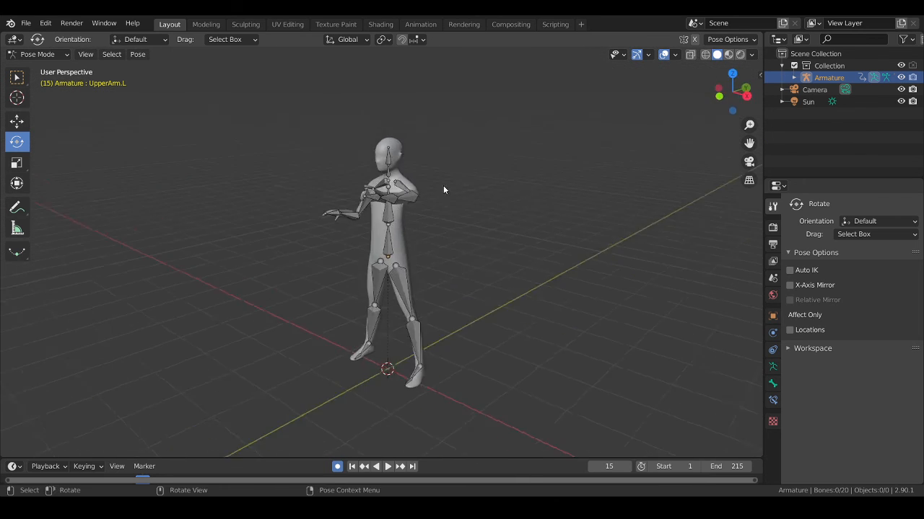
scroll(417, 143, "up", 4)
middle_click_drag(417, 143, 601, 141)
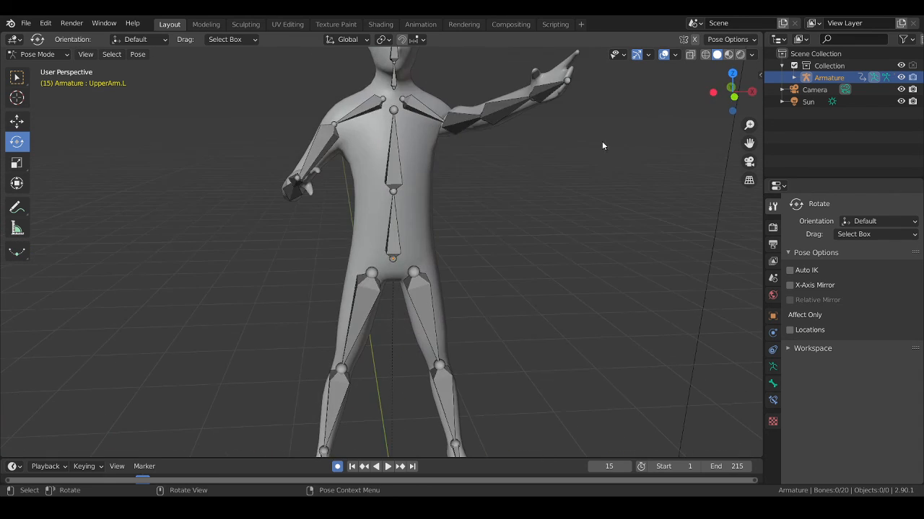
- Rotate the upper torso bone to lean the chest, head and arms sideways
scroll(602, 140, "down", 1)
scroll(390, 268, "up", 2)
left_click(388, 153)
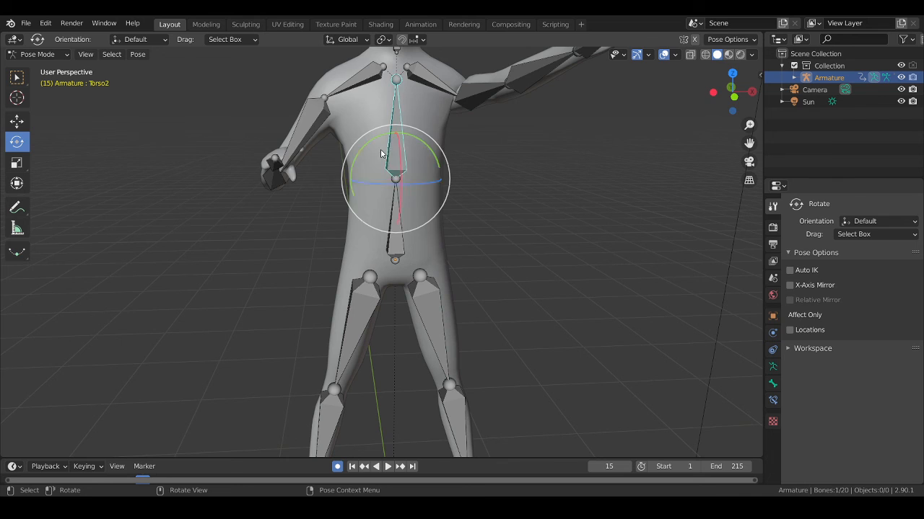
middle_click_drag(404, 155, 427, 162)
left_click_drag(410, 154, 349, 111)
middle_click_drag(353, 107, 440, 119)
- Rotate the right upper leg bone at the hip to raise the leg high toward the shoulder
left_click(372, 315)
left_click_drag(401, 249, 561, 175)
middle_click_drag(560, 175, 462, 238)
key("Tab")
key("Tab")
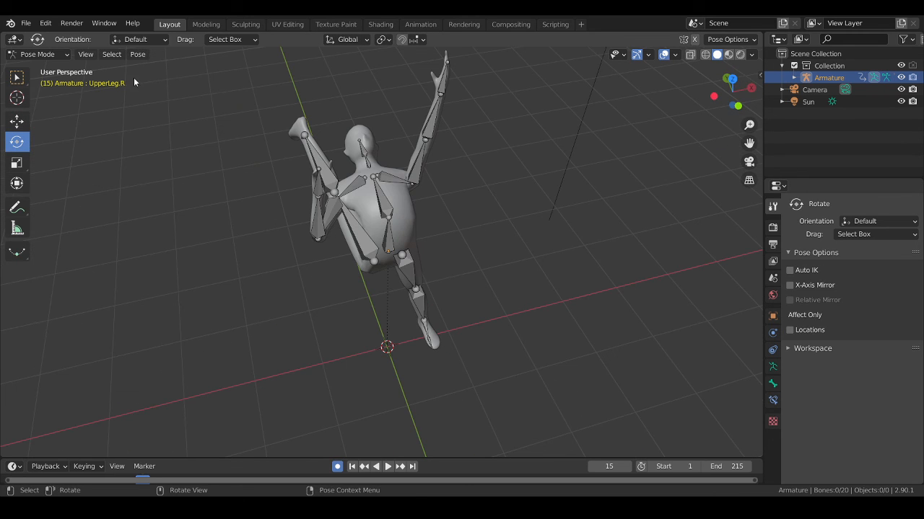